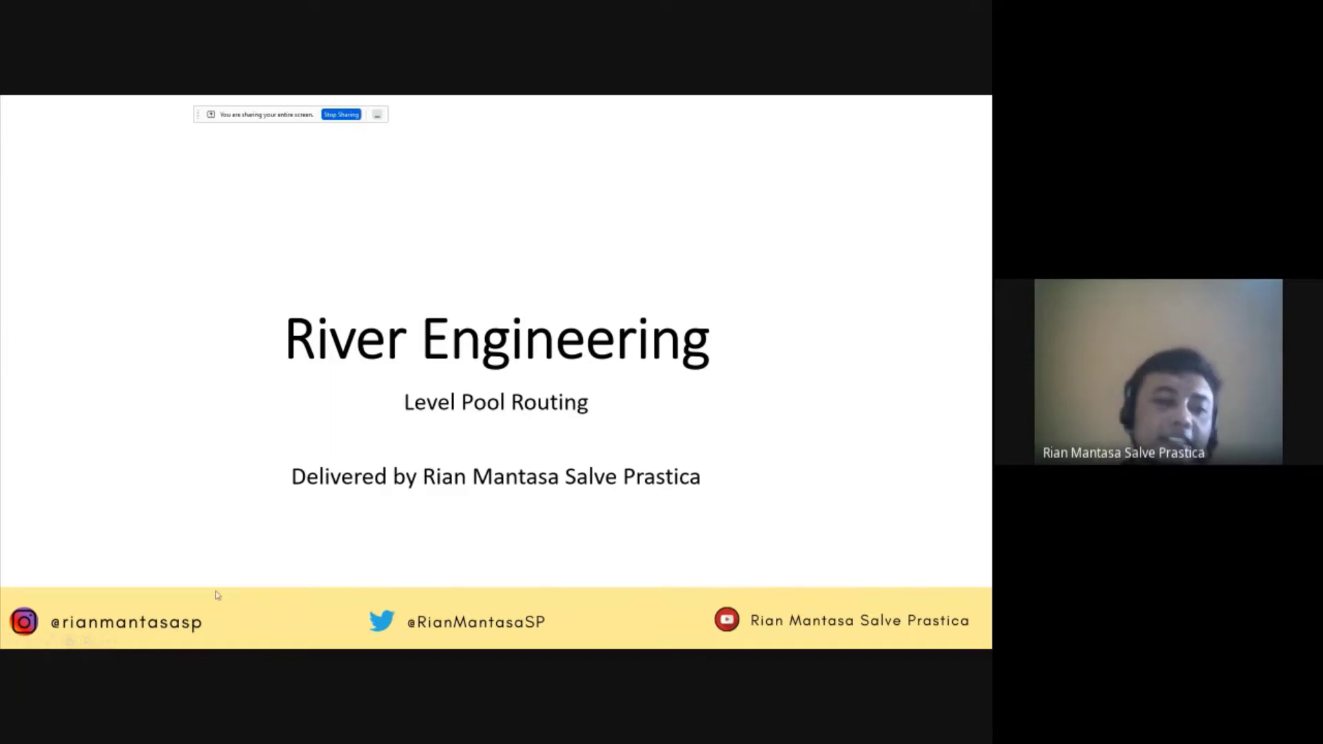
Step: Switch the slideshow pointer to the Pen to write on the River Engineering title slide
click(48, 641)
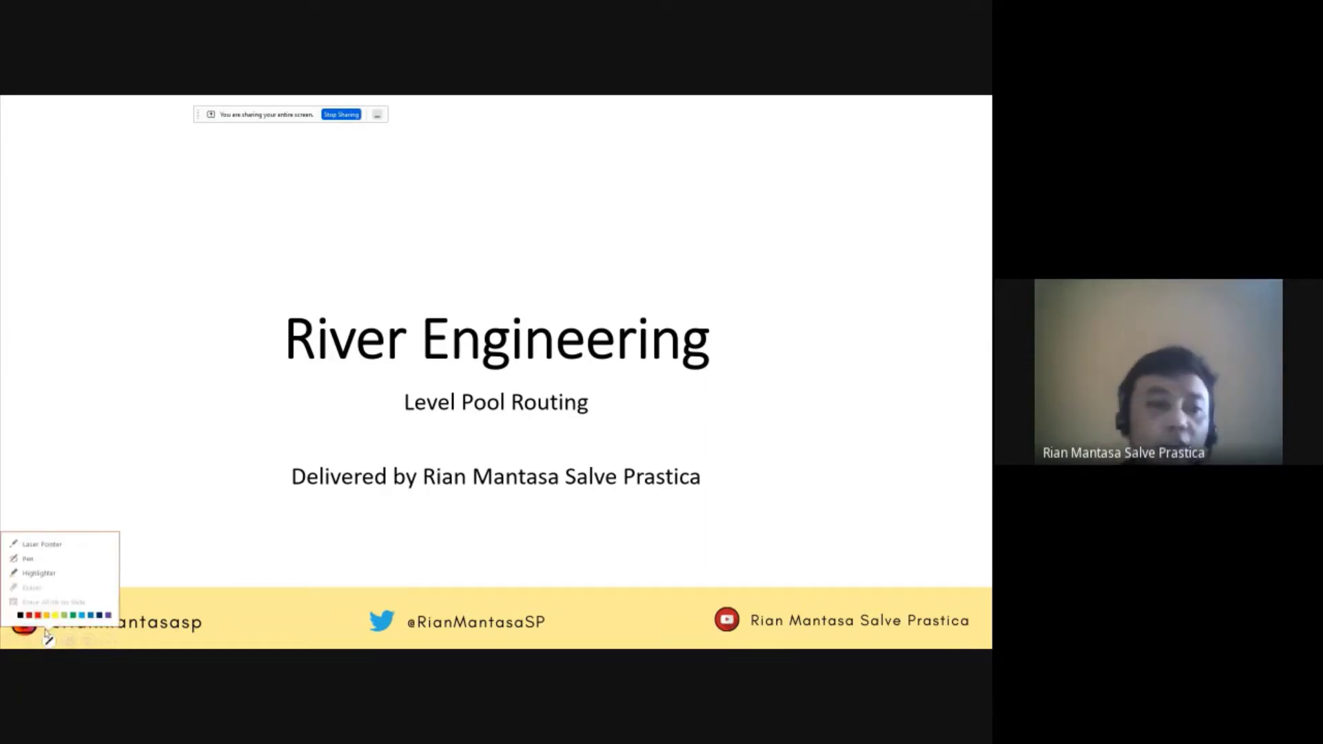
click(42, 566)
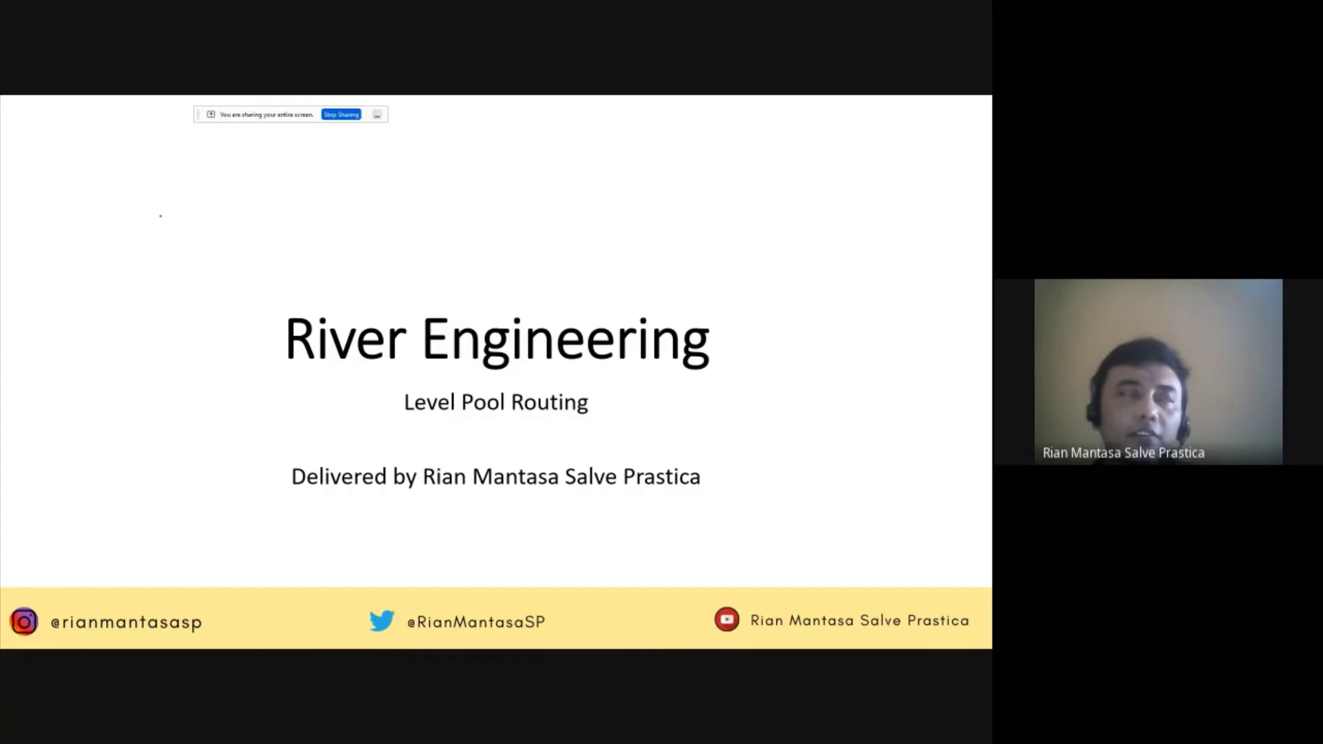
Step: Underline Level Pool Routing and add an arrow above Engineering labelled 'Long storage', 'embung', 'waduk'
drag(121, 160, 286, 256)
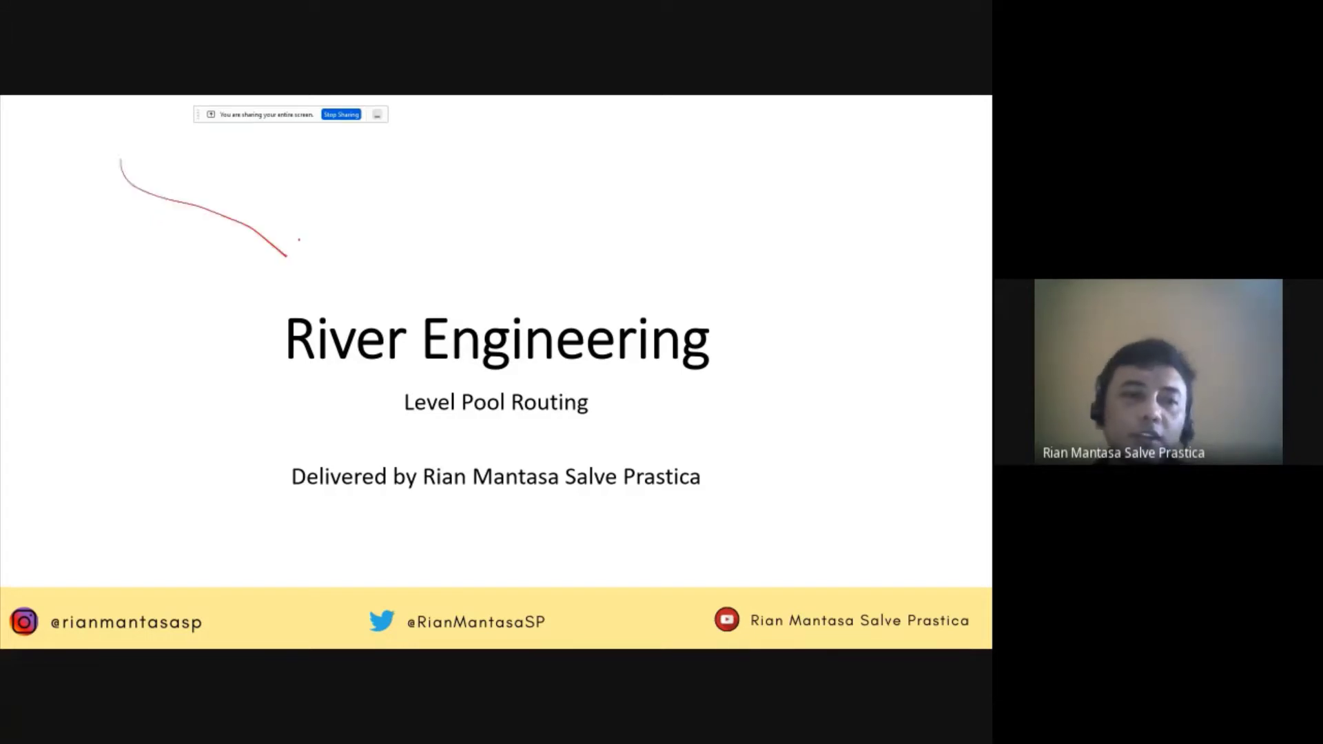
drag(413, 427, 546, 443)
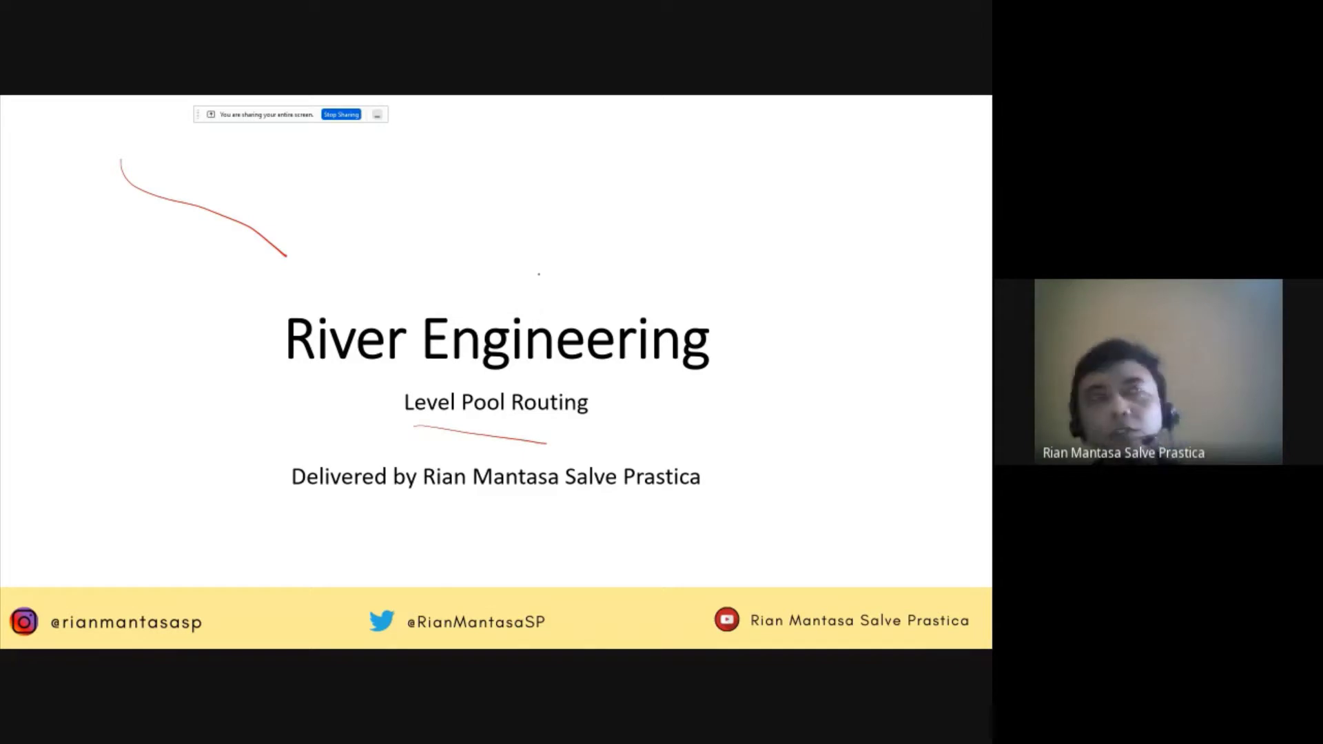
mouse_move(515, 302)
mouse_down()
mouse_move(586, 201)
mouse_move(601, 207)
mouse_up()
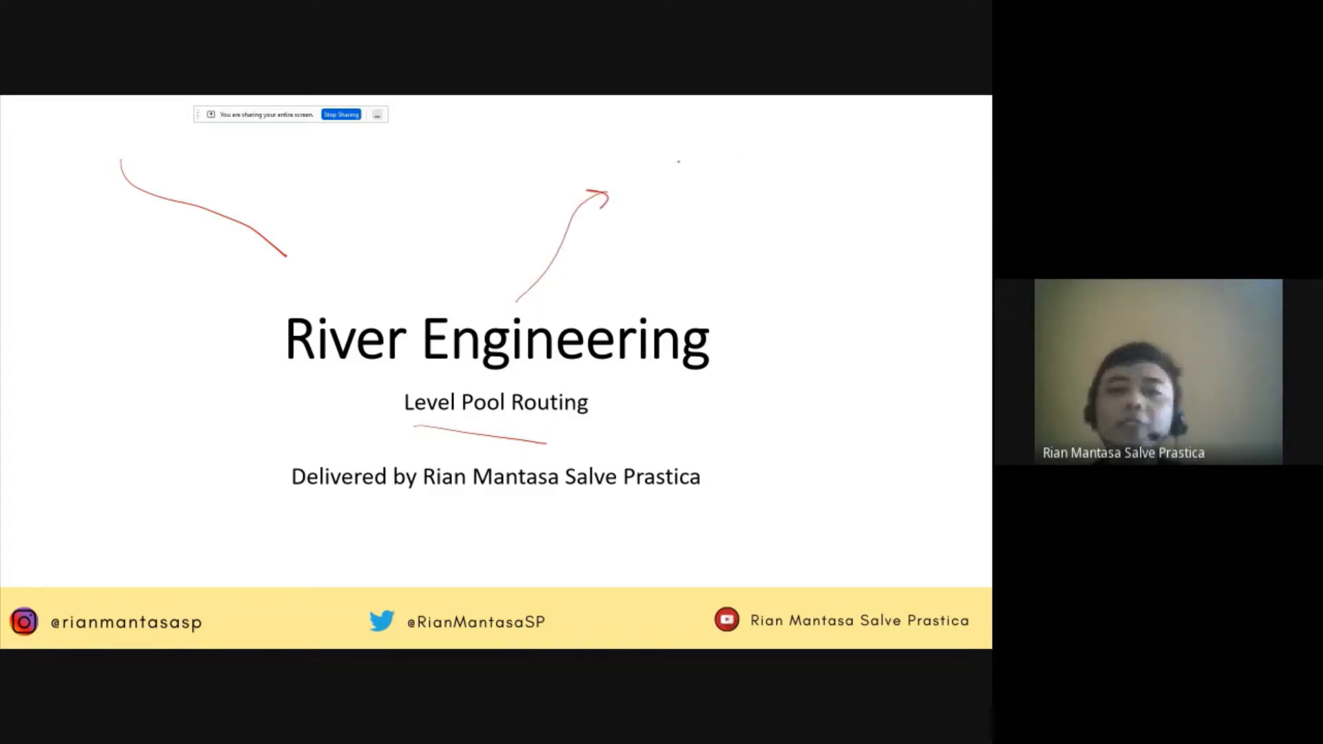
mouse_move(628, 150)
mouse_down()
mouse_move(645, 180)
mouse_move(657, 167)
mouse_up()
drag(665, 169, 694, 195)
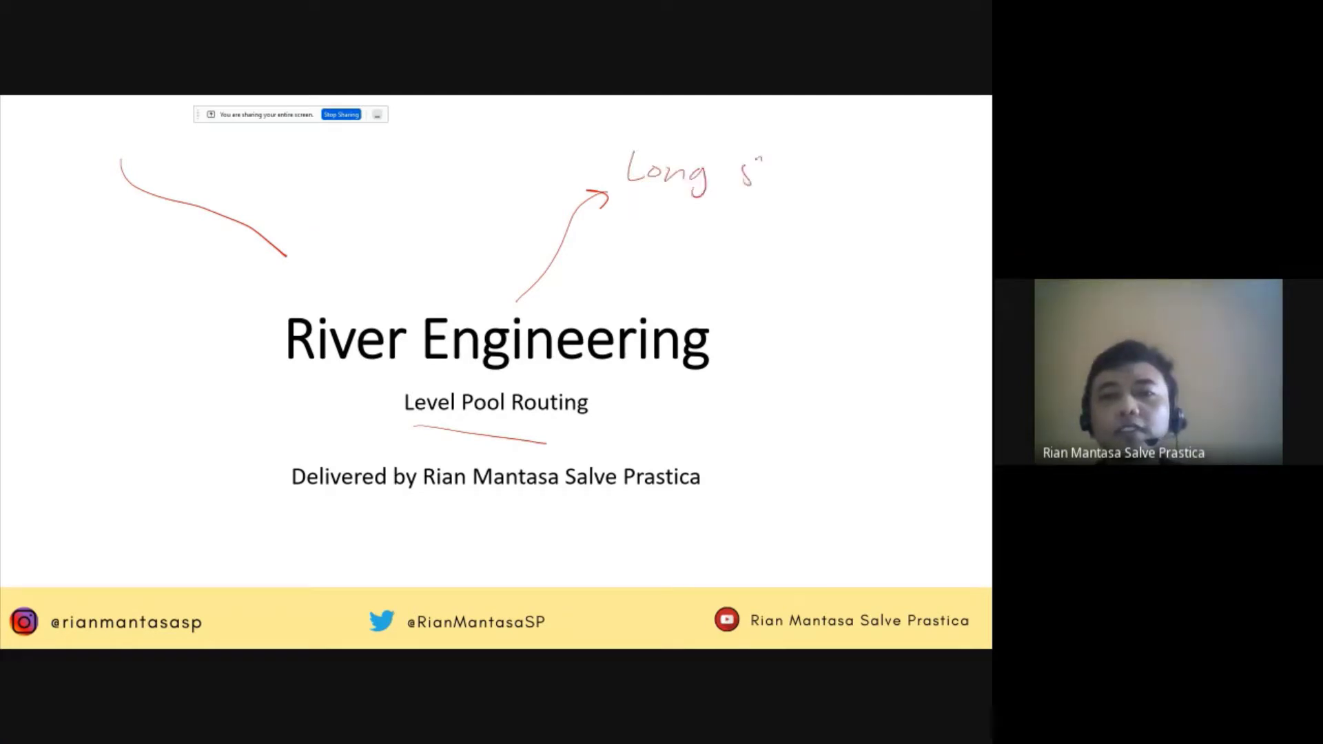
mouse_move(756, 160)
mouse_down()
mouse_move(778, 188)
mouse_move(811, 185)
mouse_move(823, 225)
mouse_move(885, 198)
mouse_up()
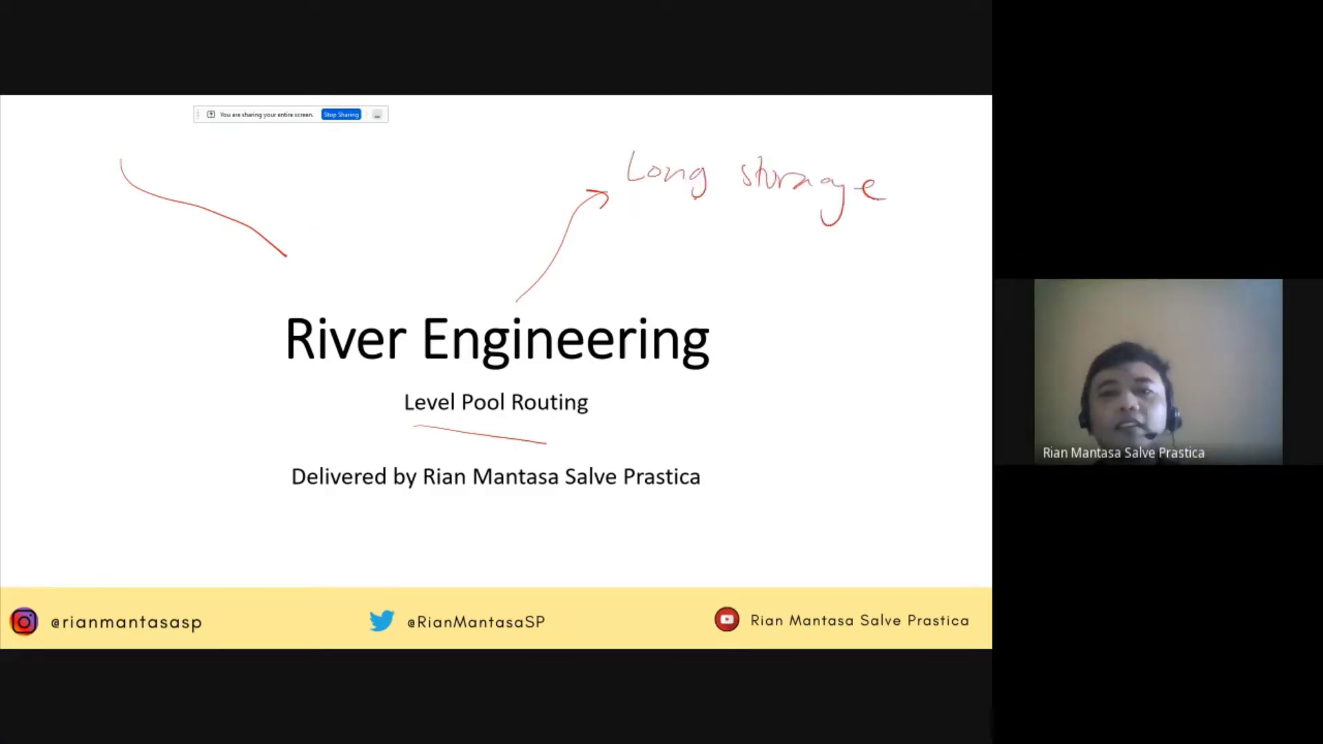
drag(628, 214, 769, 243)
mouse_move(624, 238)
mouse_down()
mouse_move(728, 294)
mouse_move(758, 284)
mouse_up()
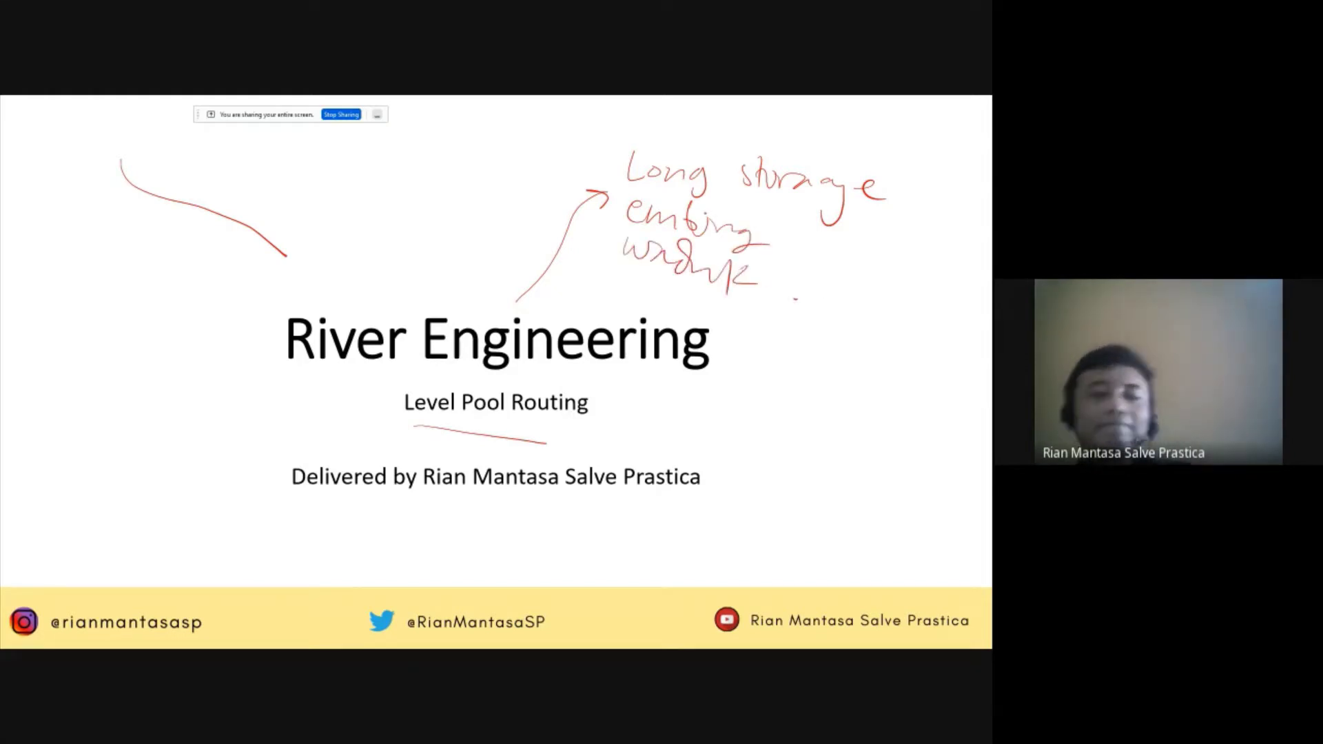
click(597, 297)
Step: Circle Level Pool Routing and draw an arrow to the handwritten word 'Integrasi'
mouse_move(413, 423)
mouse_down()
mouse_move(489, 361)
mouse_move(592, 444)
mouse_move(435, 422)
mouse_up()
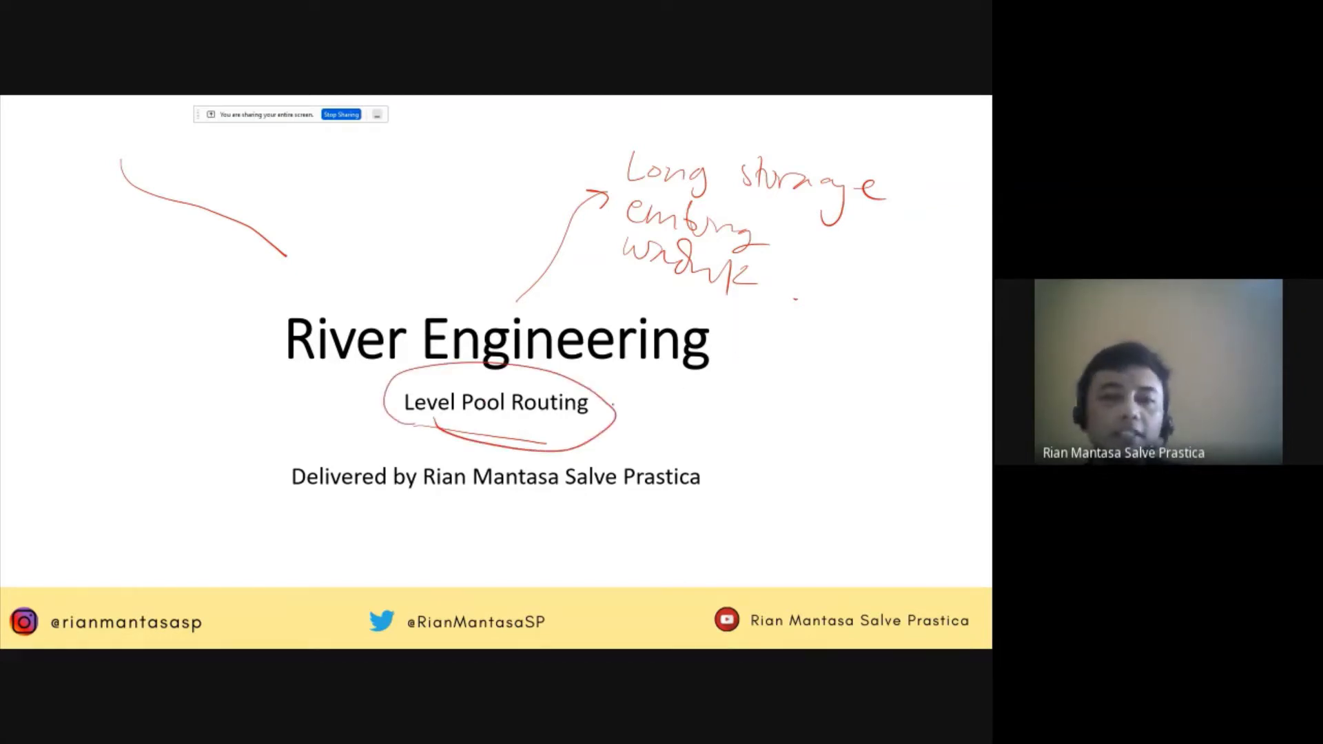
drag(613, 404, 793, 383)
drag(781, 362, 814, 381)
drag(826, 371, 813, 398)
mouse_move(841, 366)
mouse_down()
mouse_move(843, 383)
mouse_move(894, 380)
mouse_up()
drag(907, 348, 906, 360)
Step: Draw a second arrow labelled 'Runge Kutta', then advance to the Penelusuran Banjir Di Waduk slide
drag(602, 422, 786, 451)
click(782, 439)
mouse_move(799, 434)
mouse_down()
mouse_move(782, 469)
mouse_move(823, 451)
mouse_up()
mouse_move(751, 472)
mouse_down()
mouse_move(749, 497)
mouse_move(818, 506)
mouse_up()
mouse_move(804, 491)
mouse_down()
mouse_move(830, 490)
mouse_move(839, 504)
mouse_up()
drag(829, 494, 875, 503)
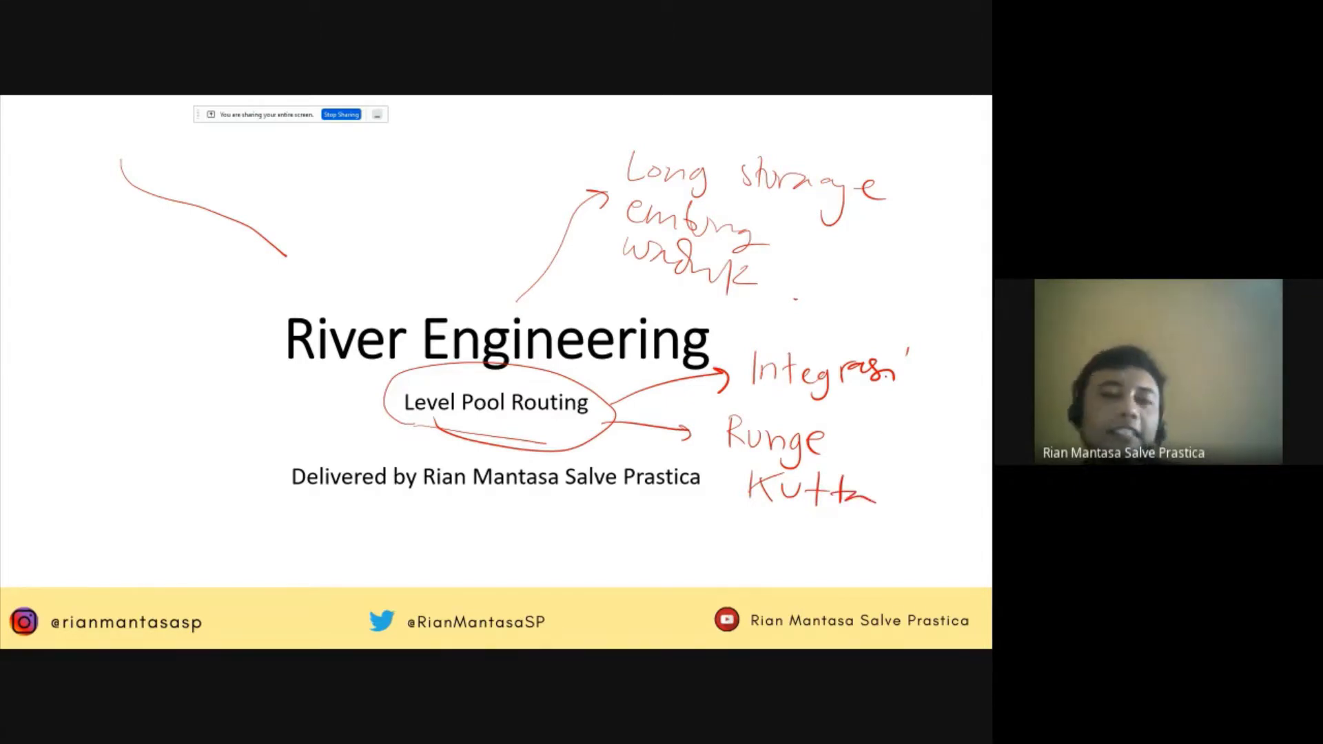
key(Right)
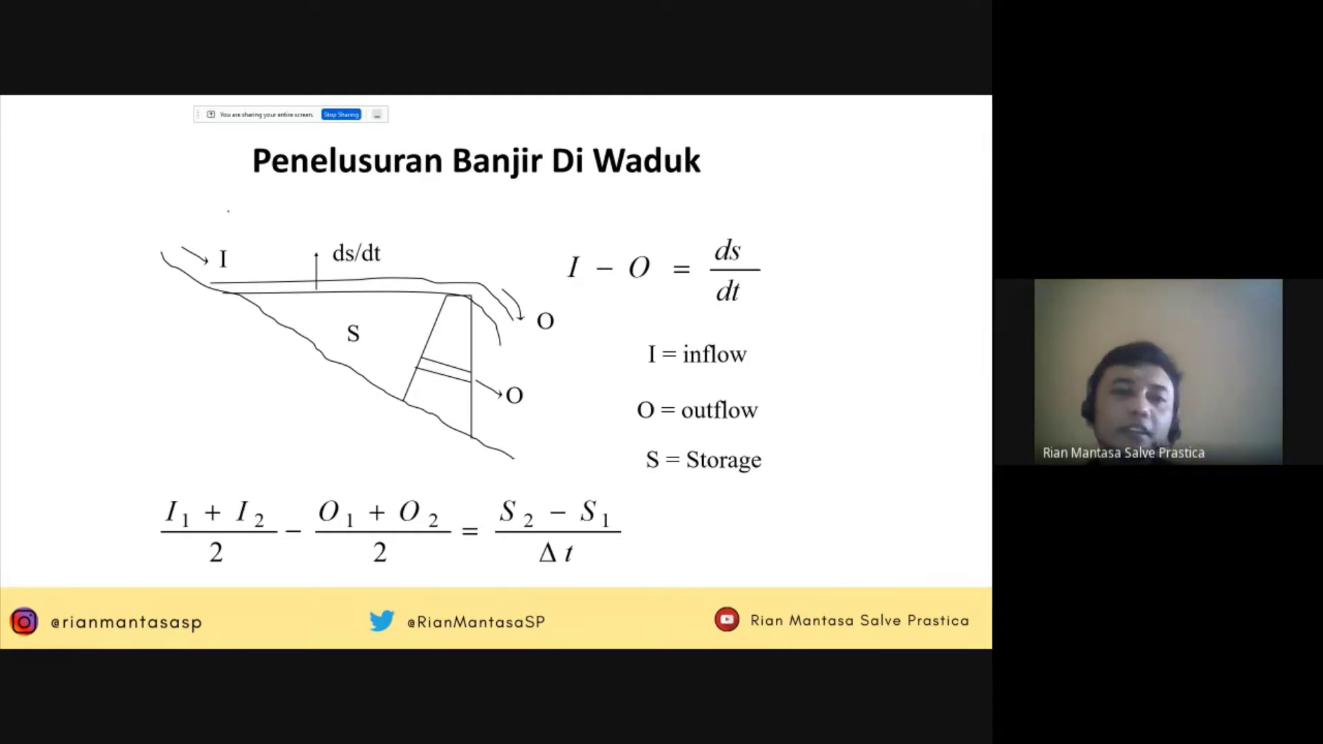
Step: Write 'I = O + ΔS' above the reservoir sketch, ring the bottom averaged equation, and move on
mouse_move(229, 188)
mouse_down()
mouse_move(227, 226)
mouse_move(246, 224)
mouse_up()
drag(223, 186, 250, 184)
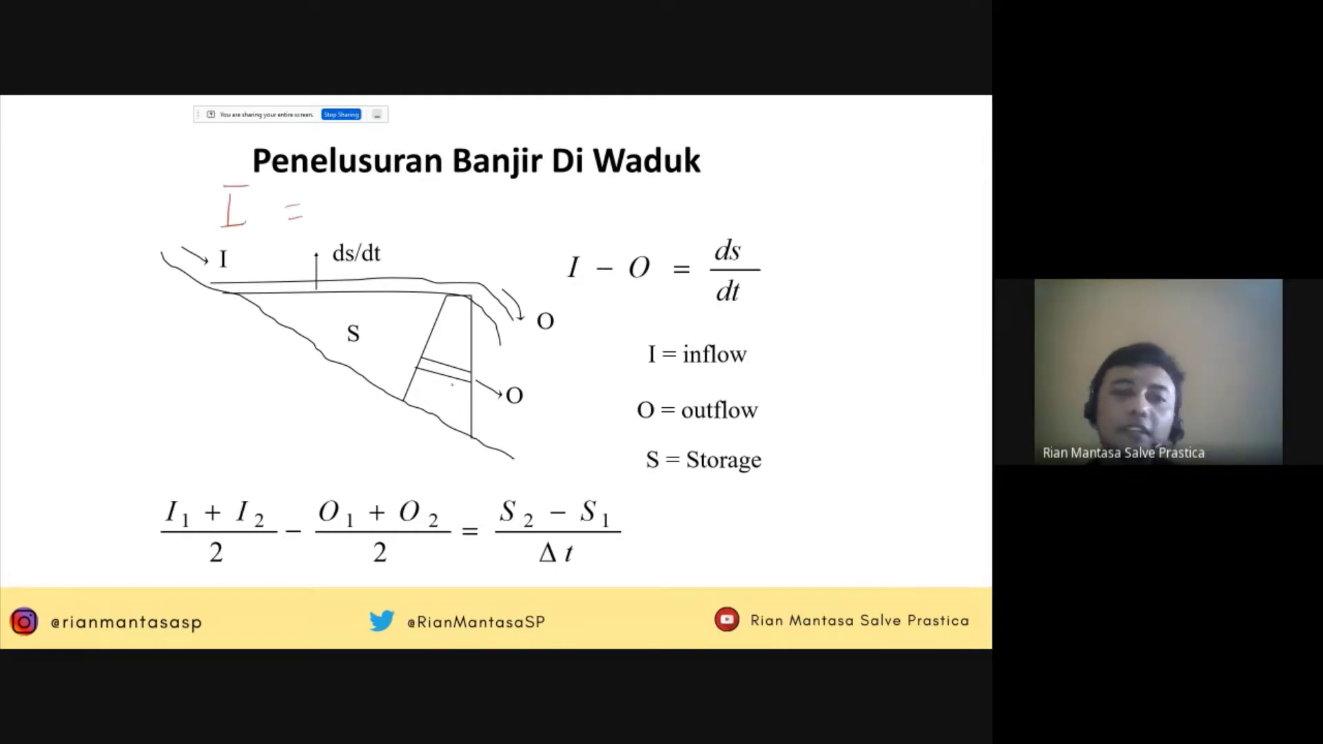
mouse_move(349, 197)
mouse_down()
mouse_move(401, 232)
mouse_move(460, 219)
mouse_up()
drag(486, 198, 475, 221)
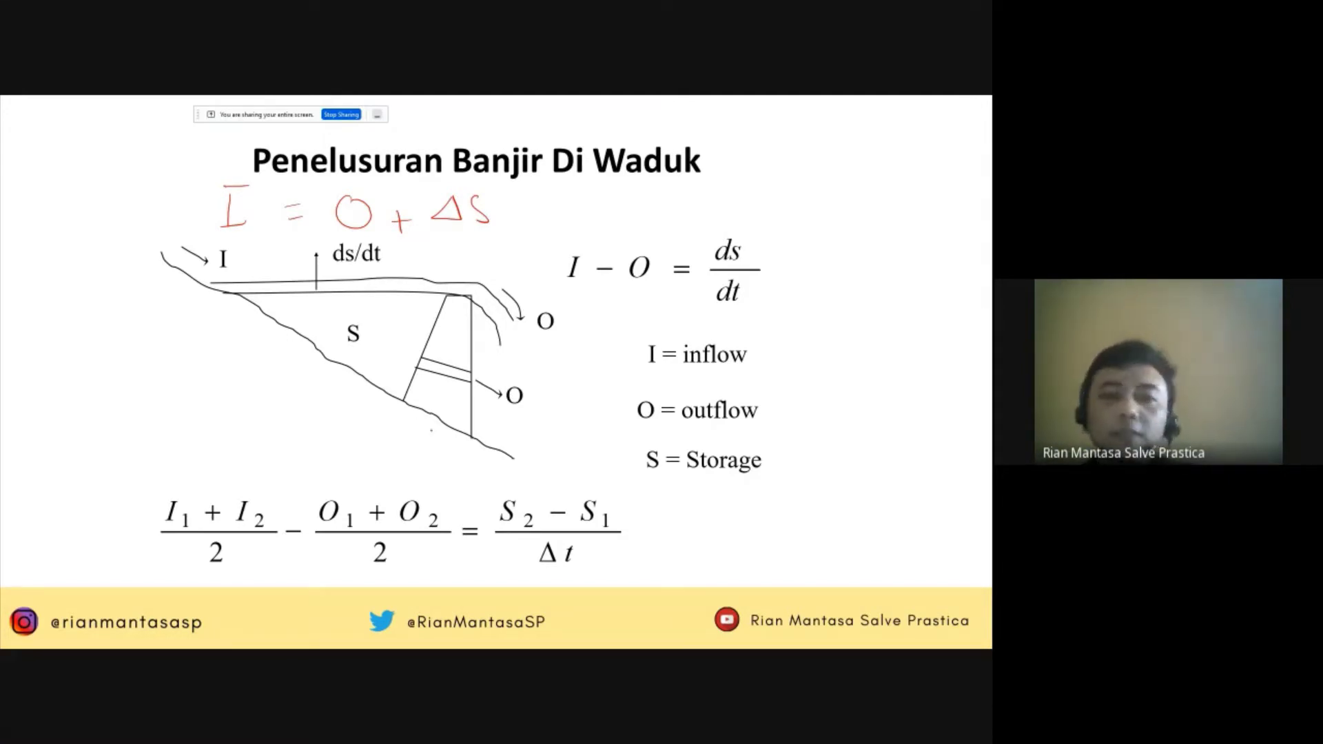
mouse_move(148, 491)
mouse_down()
mouse_move(147, 562)
mouse_move(577, 481)
mouse_move(642, 556)
mouse_move(217, 579)
mouse_move(148, 562)
mouse_up()
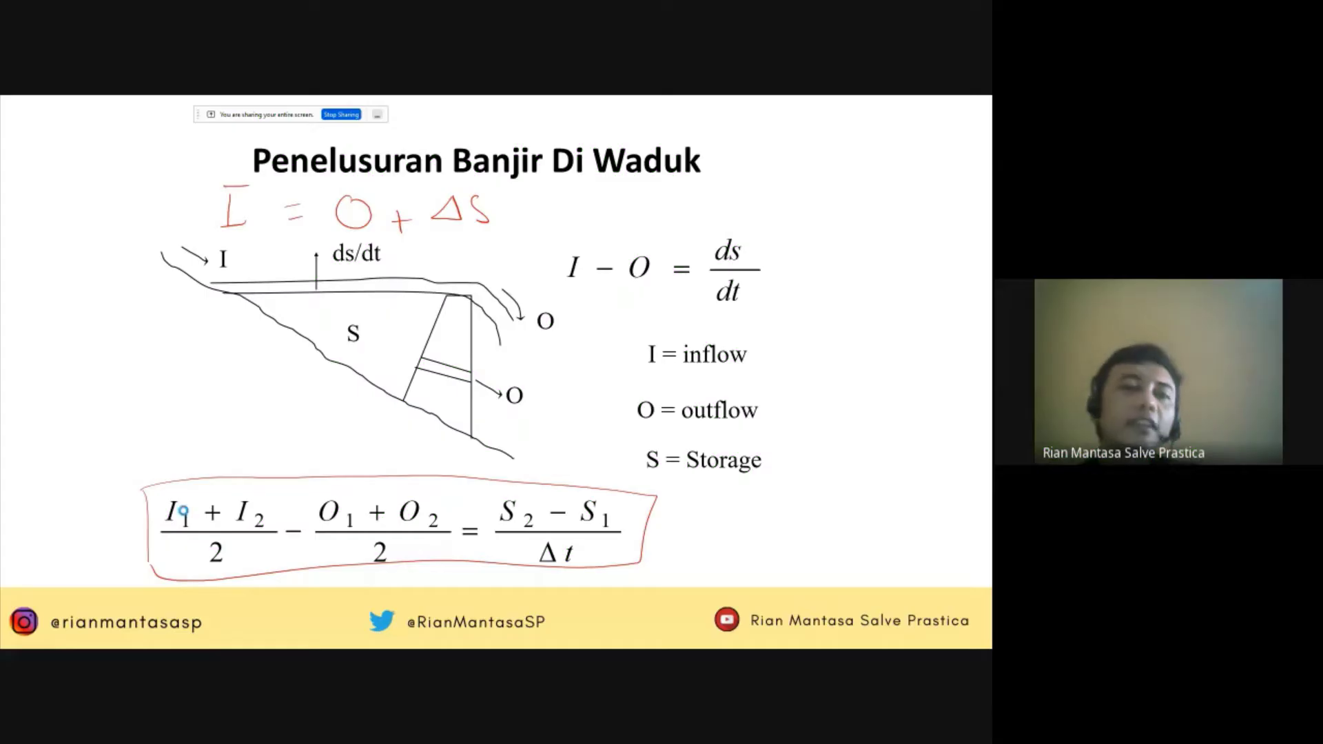
key(Right)
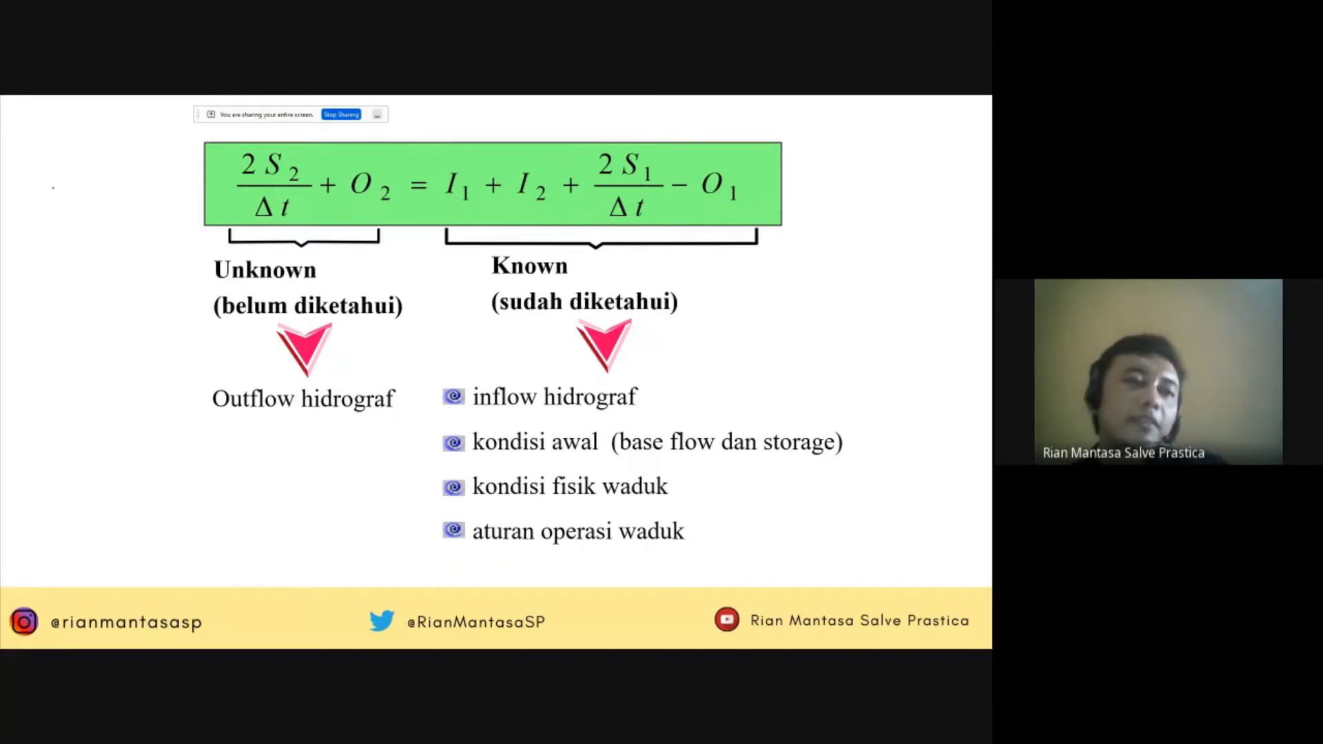
Step: Handwrite 'Level pool Routing' in red in the slide's left margin
mouse_move(40, 173)
mouse_down()
mouse_move(60, 219)
mouse_move(101, 201)
mouse_move(141, 219)
mouse_up()
drag(42, 244, 58, 255)
mouse_move(72, 251)
mouse_down()
mouse_move(69, 263)
mouse_move(104, 272)
mouse_up()
drag(21, 314, 76, 316)
mouse_move(84, 291)
mouse_down()
mouse_move(88, 317)
mouse_move(130, 314)
mouse_up()
drag(144, 307, 118, 351)
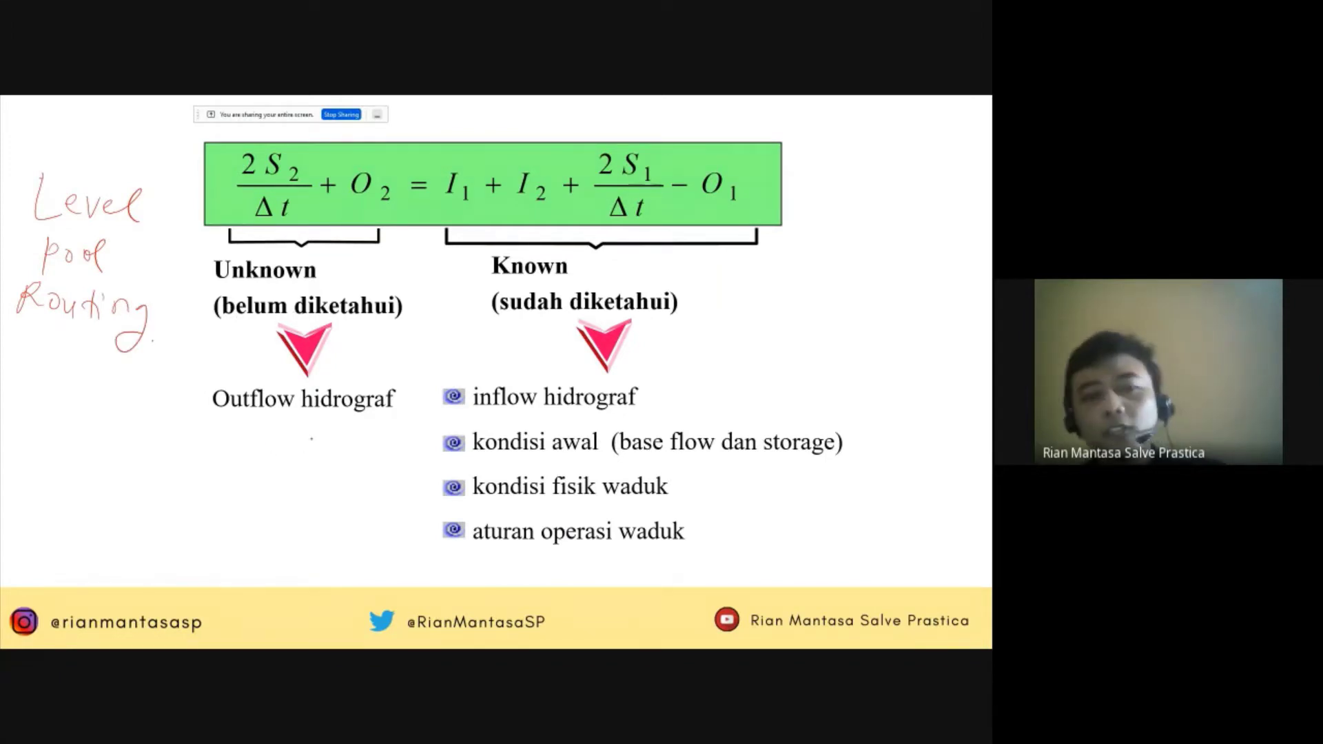
Step: Circle Outflow hidrograf, inflow hidrograf, kondisi awal, kondisi fisik waduk and aturan operasi waduk, then advance
mouse_move(313, 437)
mouse_down()
mouse_move(387, 432)
mouse_move(322, 436)
mouse_up()
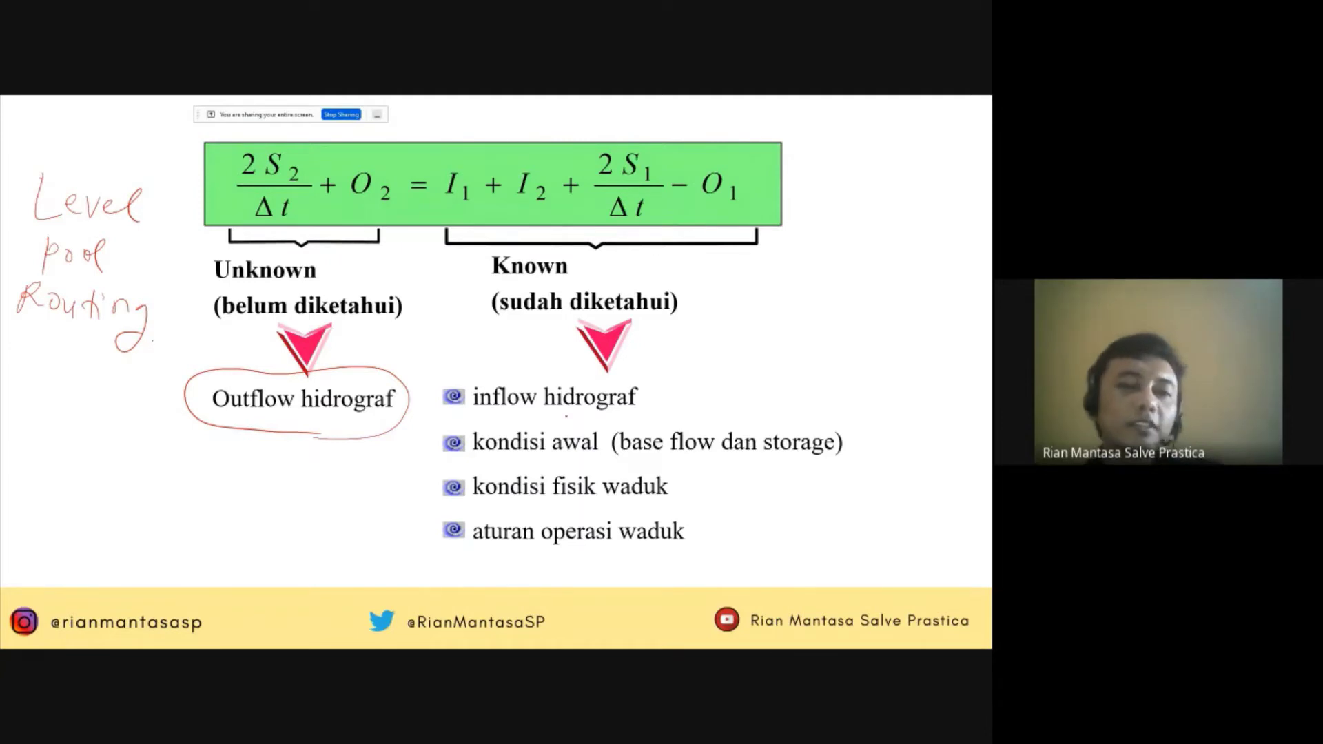
drag(566, 416, 657, 409)
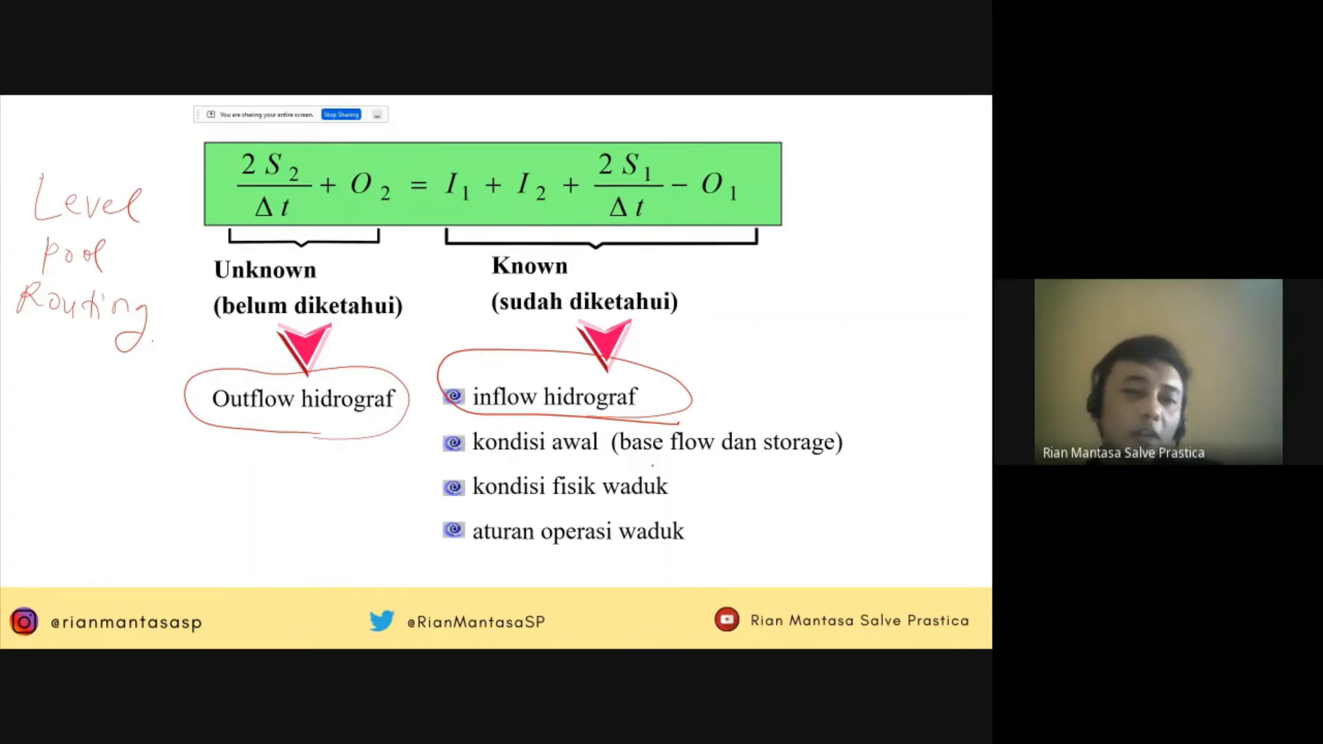
drag(756, 476, 766, 475)
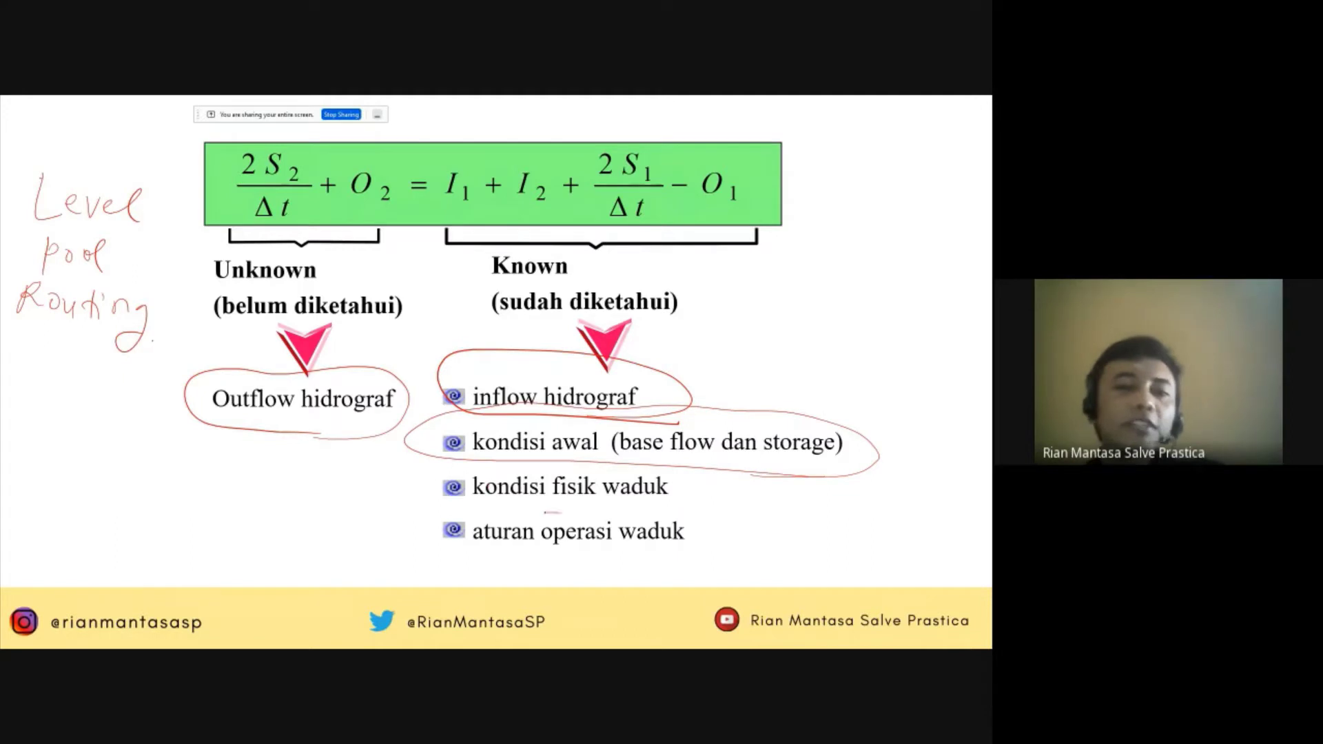
drag(559, 513, 598, 505)
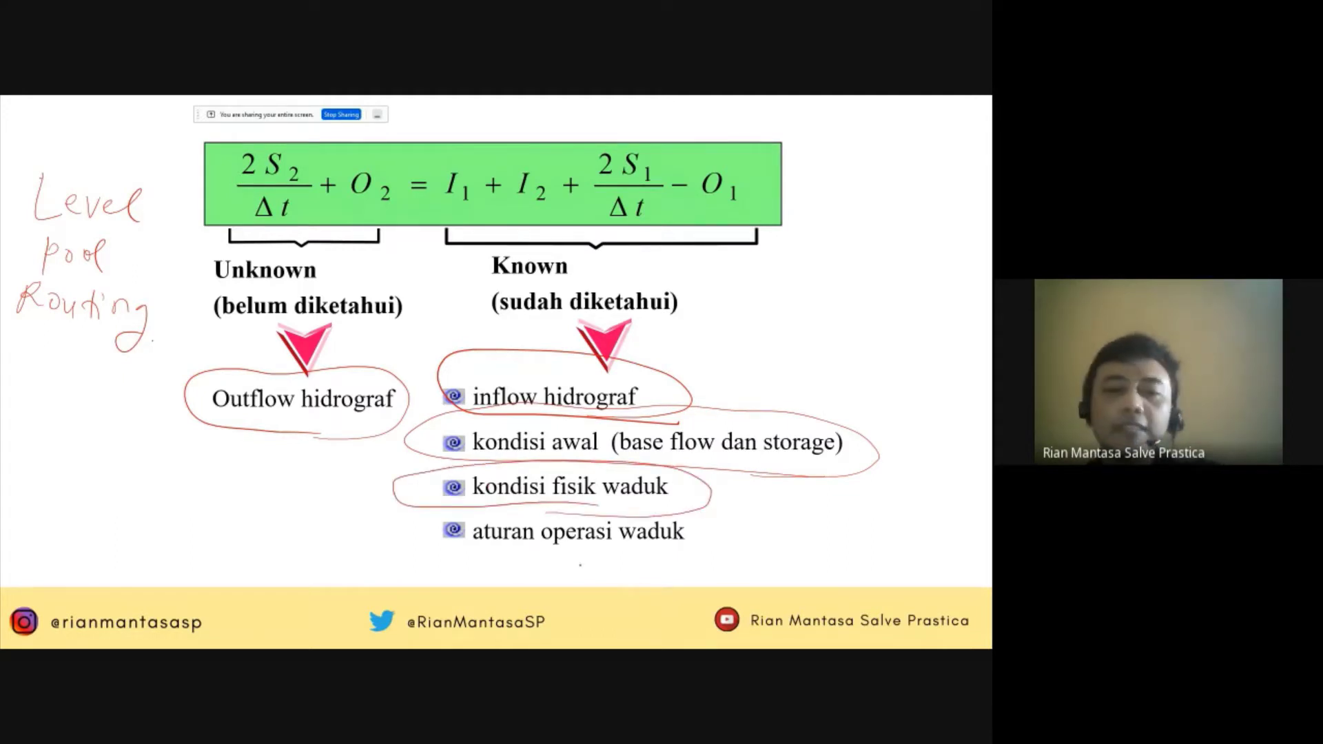
drag(609, 564, 598, 561)
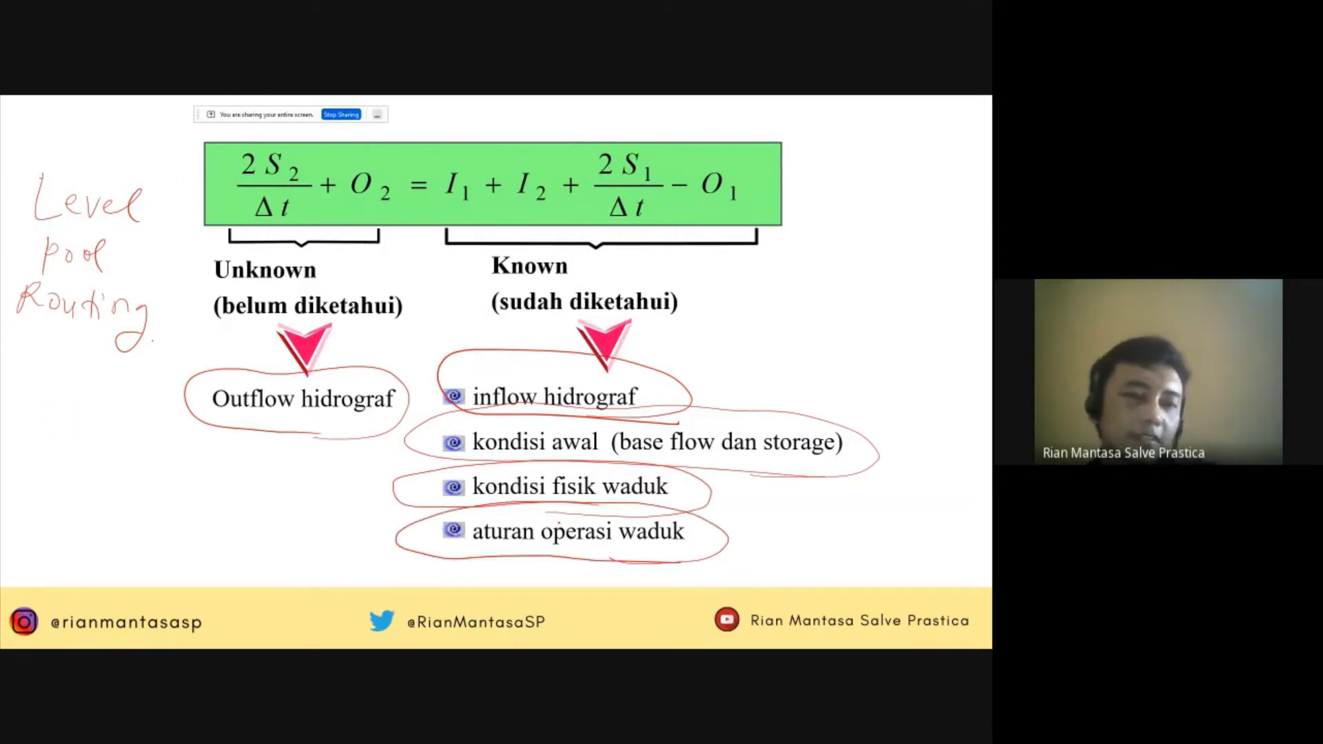
key(Right)
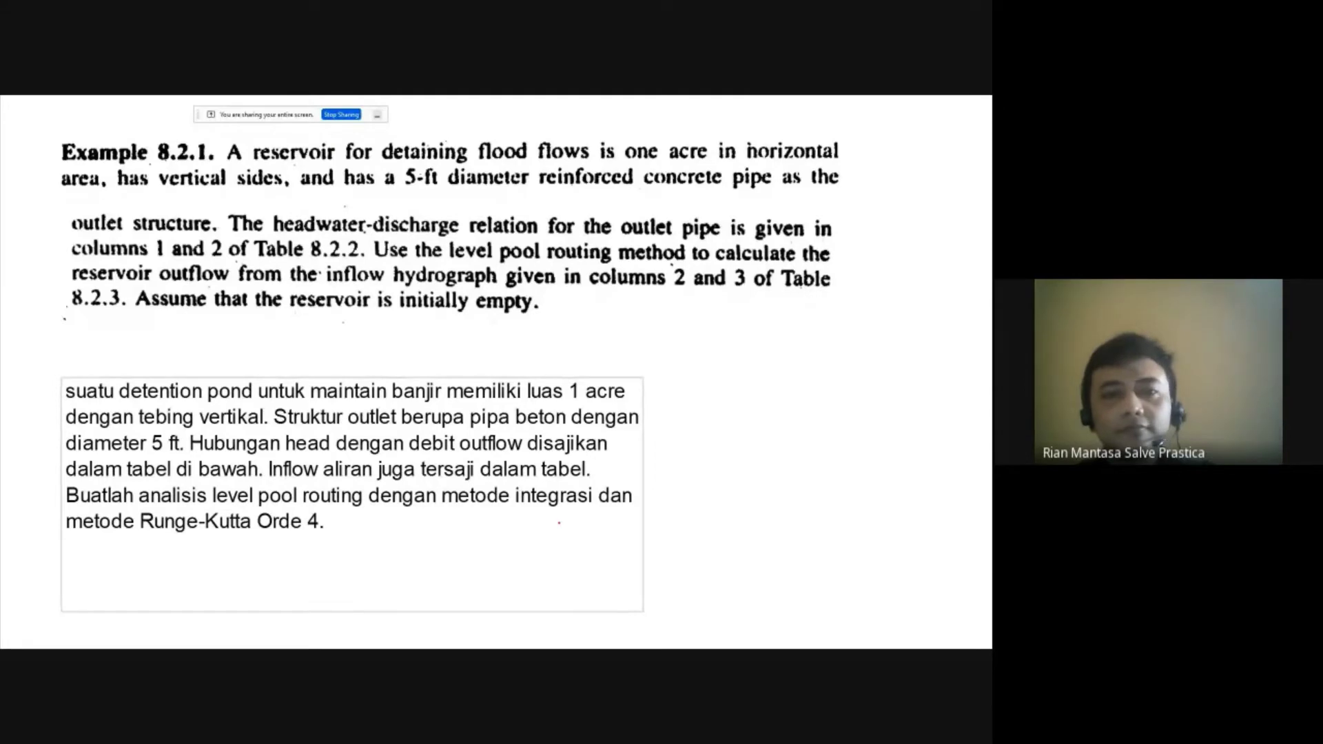
Step: Step through the spillway, Δt, storage and inflow slides and back, stopping on Example 8.2.1
key(Right)
key(Right)
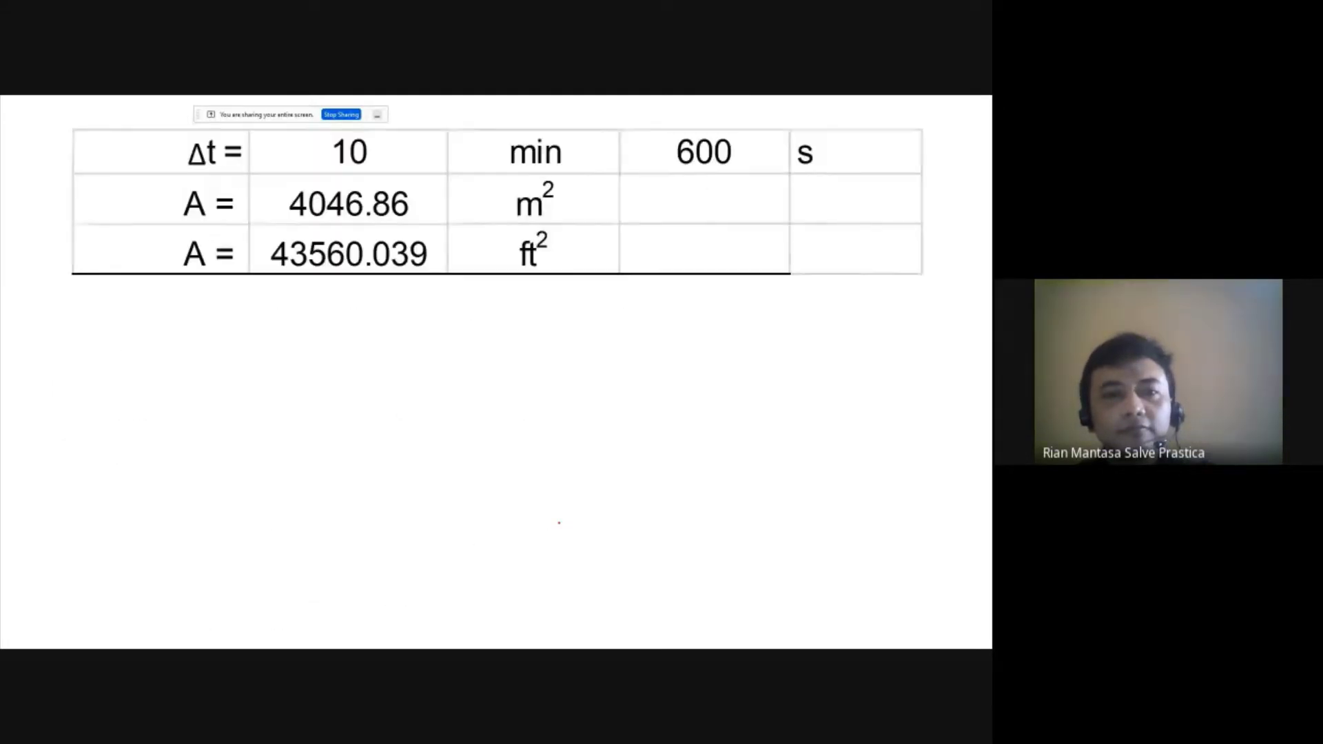
key(Right)
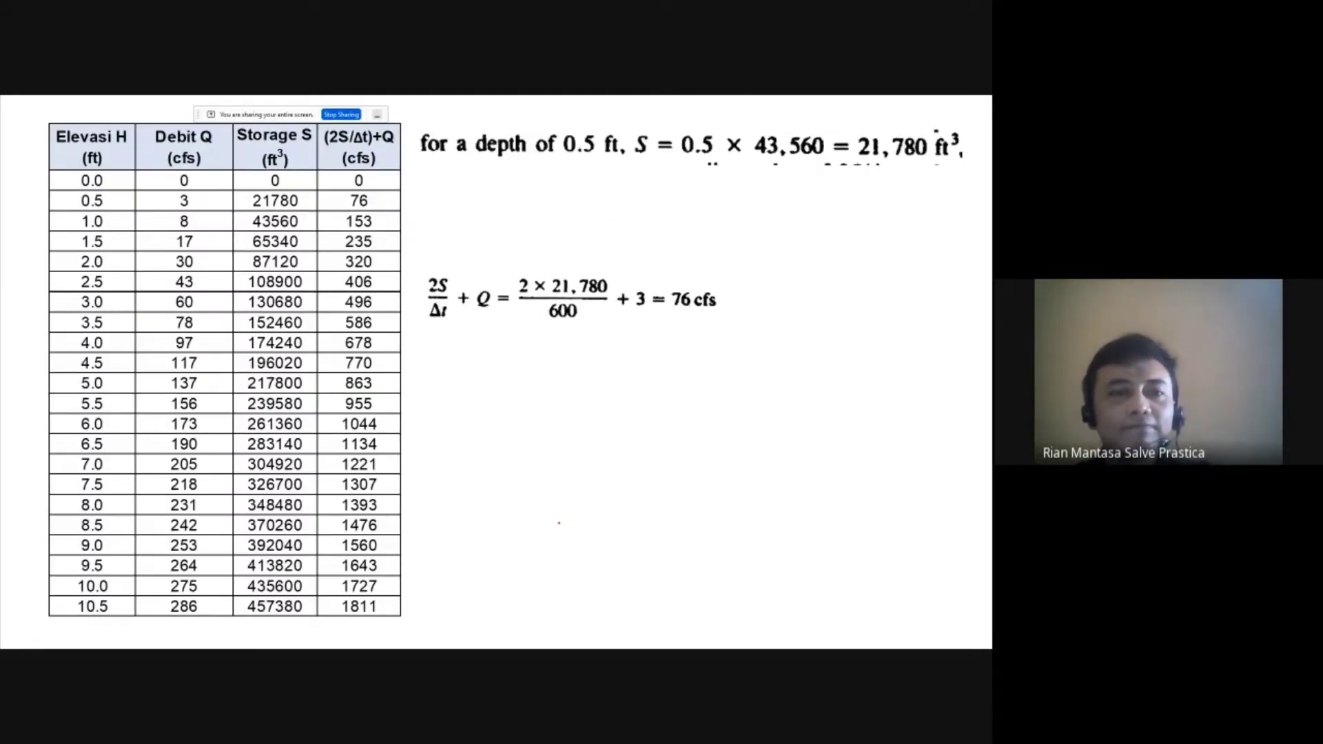
key(Right)
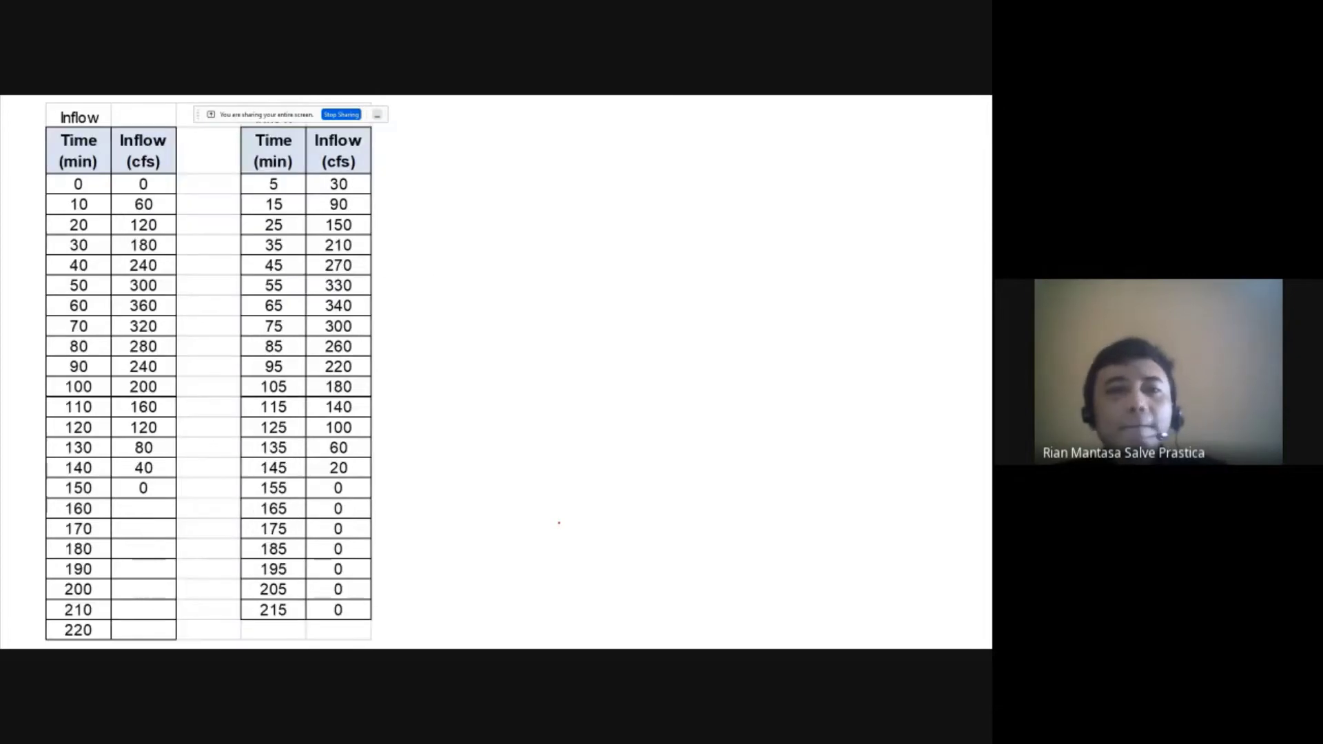
key(Right)
key(Left)
key(Left)
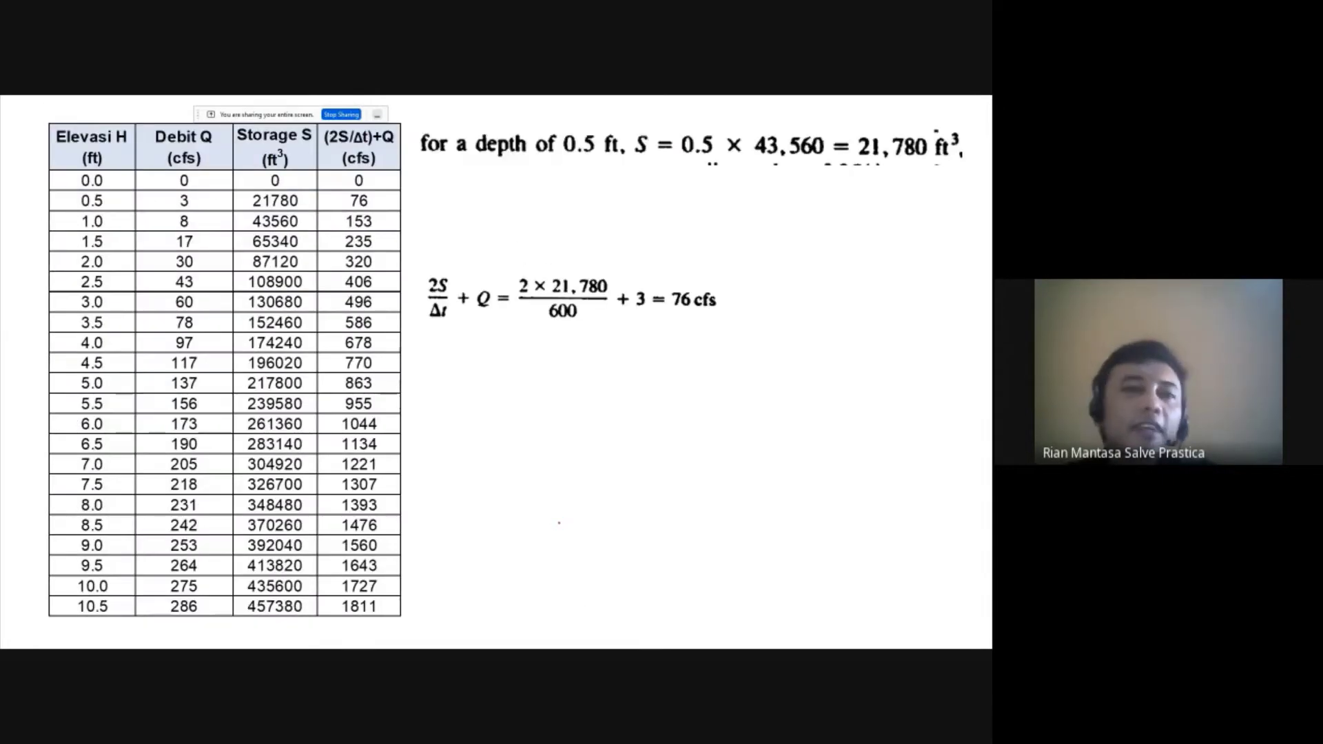
key(Left)
key(Left)
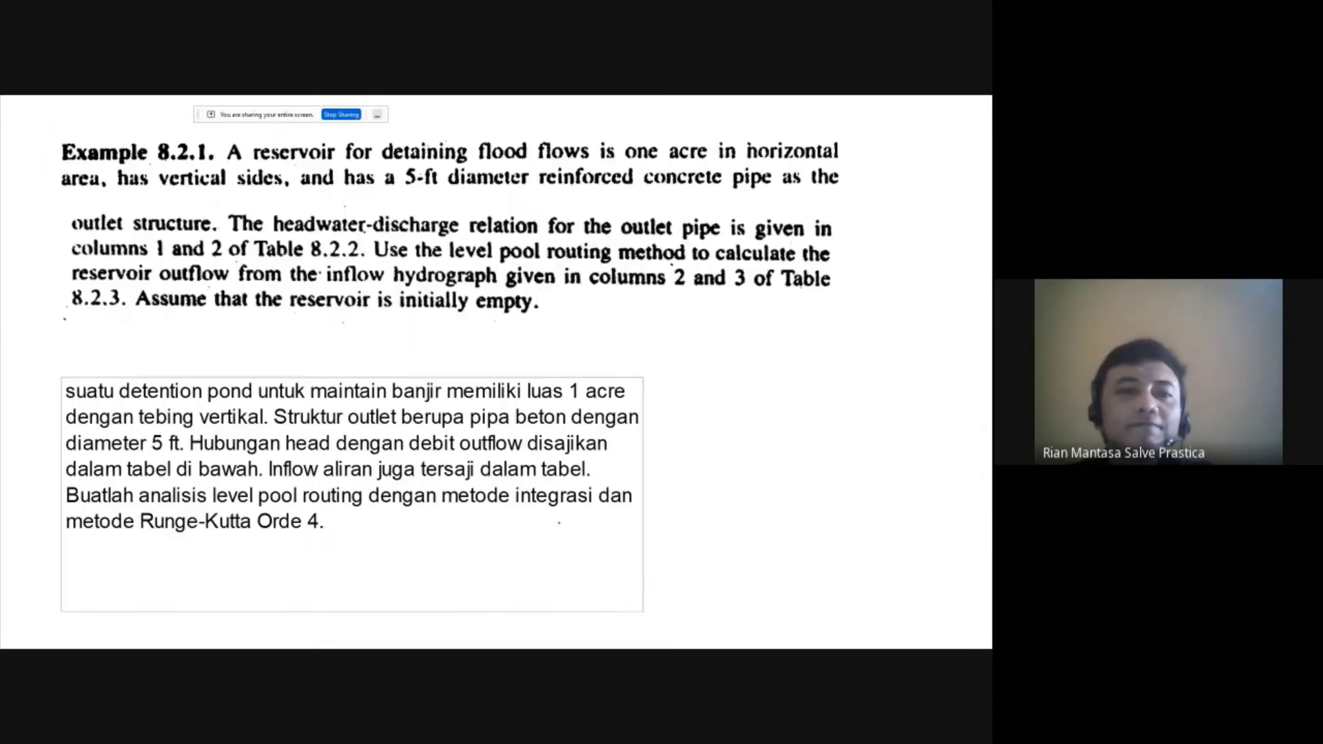
key(Left)
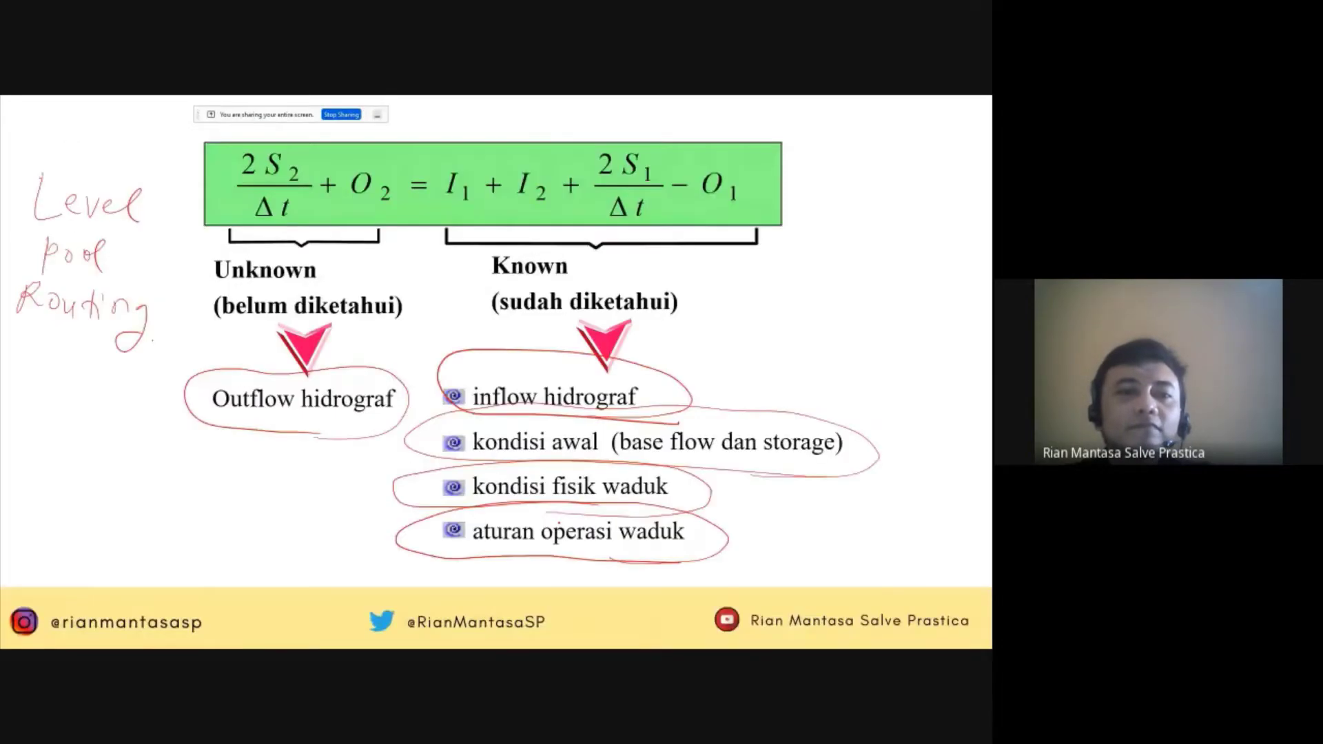
key(Right)
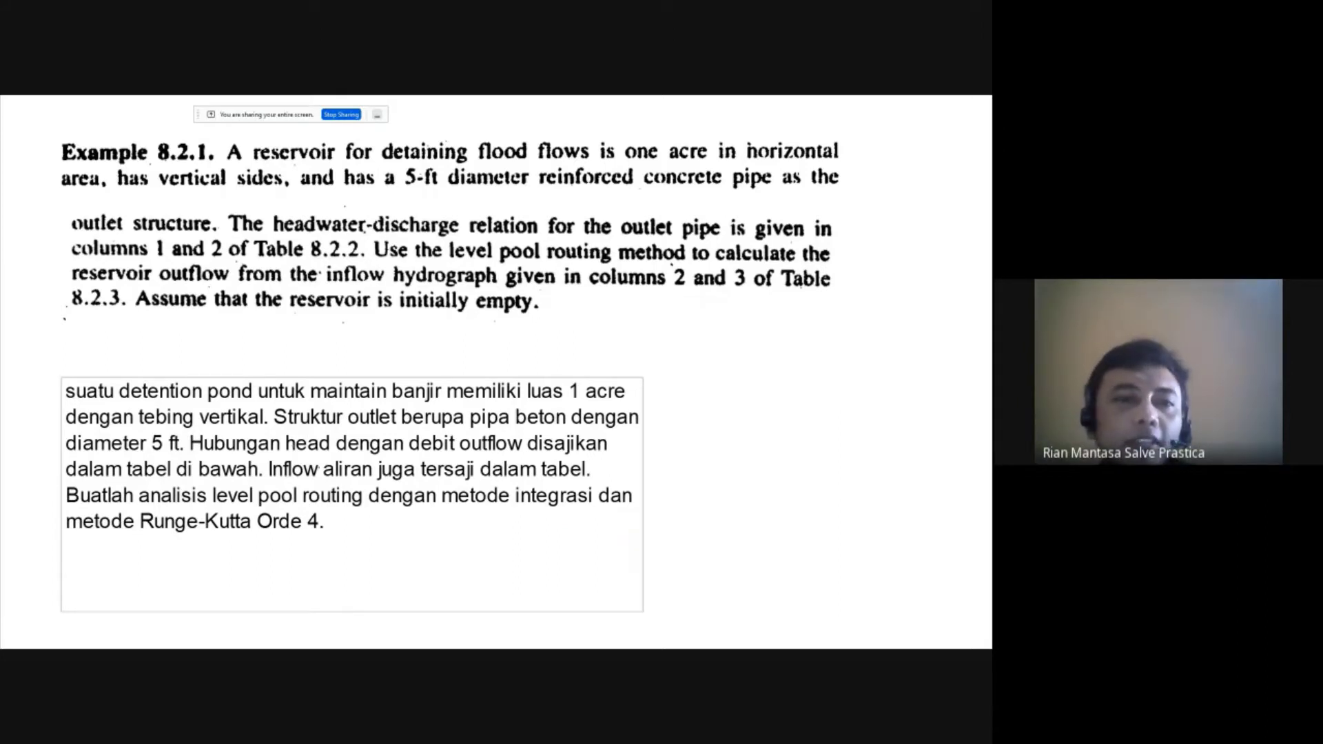
Step: Draw a red arrow under the problem text and handwrite the author's name with 'Applied Hydrology'
mouse_move(236, 346)
mouse_down()
mouse_move(262, 310)
mouse_move(259, 350)
mouse_move(298, 369)
mouse_move(366, 355)
mouse_move(434, 367)
mouse_move(480, 348)
mouse_up()
mouse_move(469, 350)
mouse_down()
mouse_move(469, 370)
mouse_move(490, 376)
mouse_move(534, 345)
mouse_up()
mouse_move(533, 344)
mouse_down()
mouse_move(544, 383)
mouse_move(556, 364)
mouse_up()
drag(560, 355, 597, 345)
mouse_move(600, 353)
mouse_down()
mouse_move(600, 371)
mouse_move(611, 358)
mouse_move(654, 376)
mouse_up()
drag(653, 359, 682, 353)
drag(675, 344, 682, 391)
mouse_move(697, 365)
mouse_down()
mouse_move(696, 376)
mouse_move(731, 362)
mouse_up()
mouse_move(734, 362)
mouse_down()
mouse_move(775, 360)
mouse_move(796, 379)
mouse_up()
drag(798, 376, 806, 403)
drag(808, 372, 817, 401)
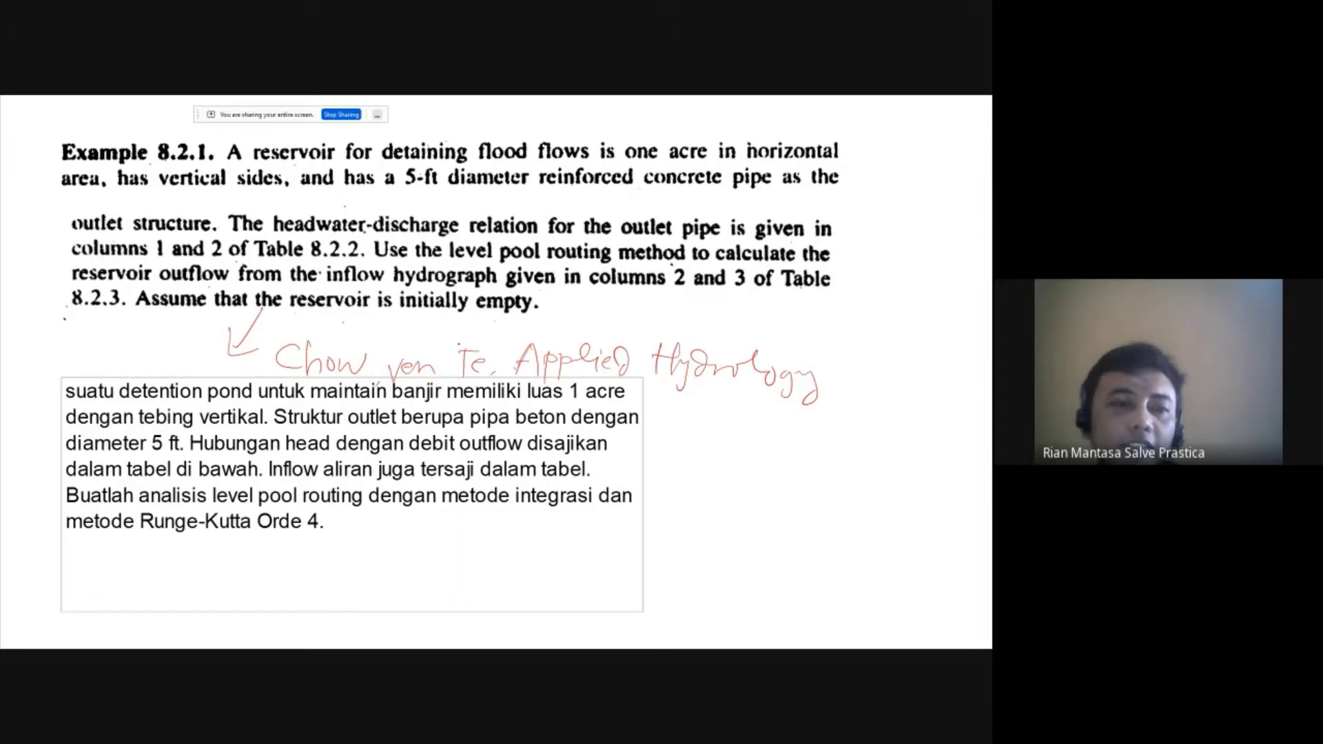
Step: Circle the author, 1 acre, 5 ft., Inflow, level pool routing and Runge-Kutta Orde 4, then go to Table 8.2.1
mouse_move(457, 323)
mouse_down()
mouse_move(372, 399)
mouse_move(384, 302)
mouse_up()
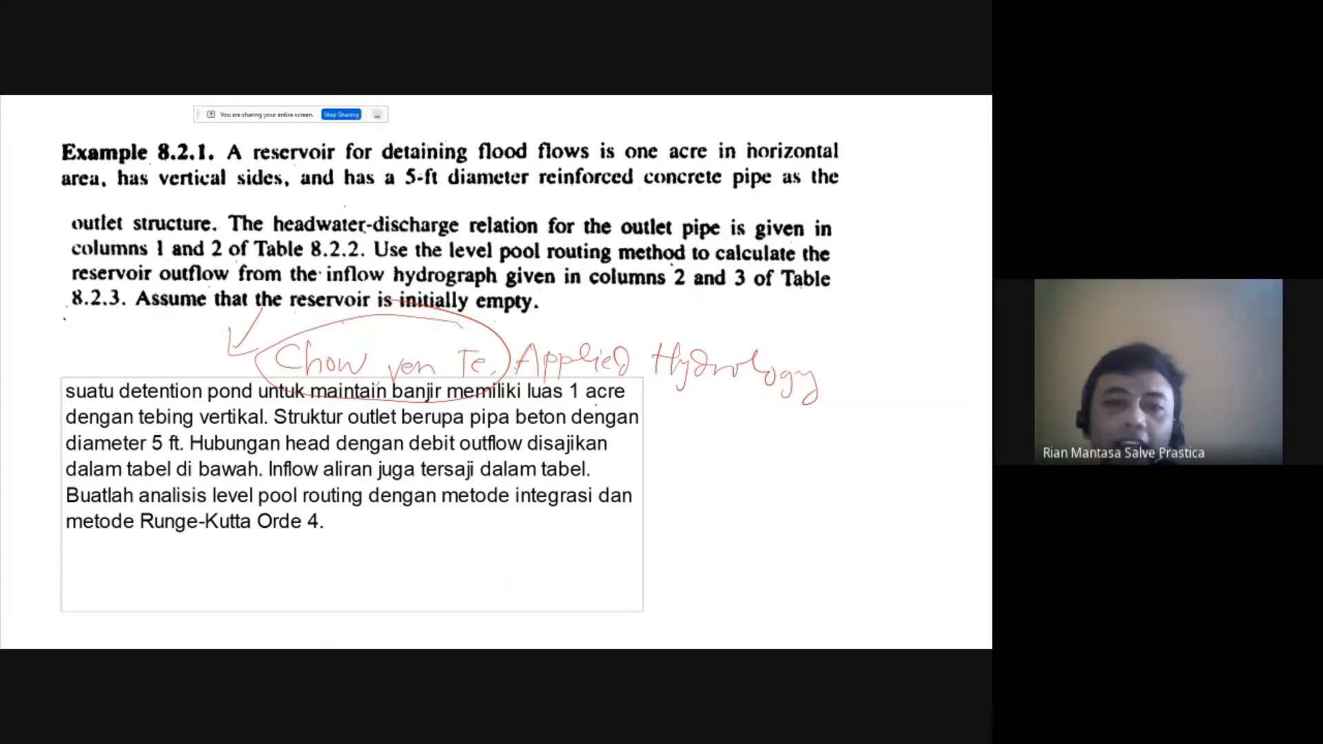
mouse_move(607, 407)
mouse_down()
mouse_move(630, 361)
mouse_move(620, 416)
mouse_up()
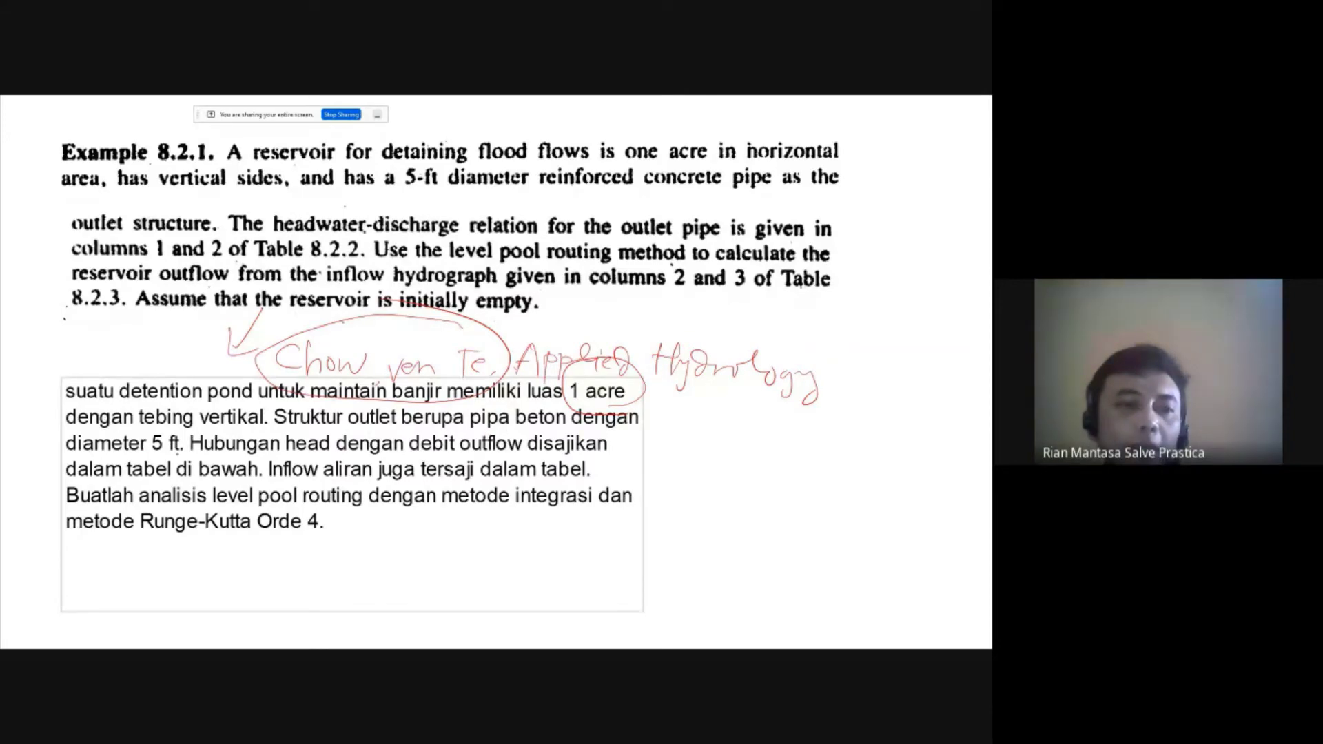
mouse_move(183, 456)
mouse_down()
mouse_move(181, 429)
mouse_move(145, 458)
mouse_up()
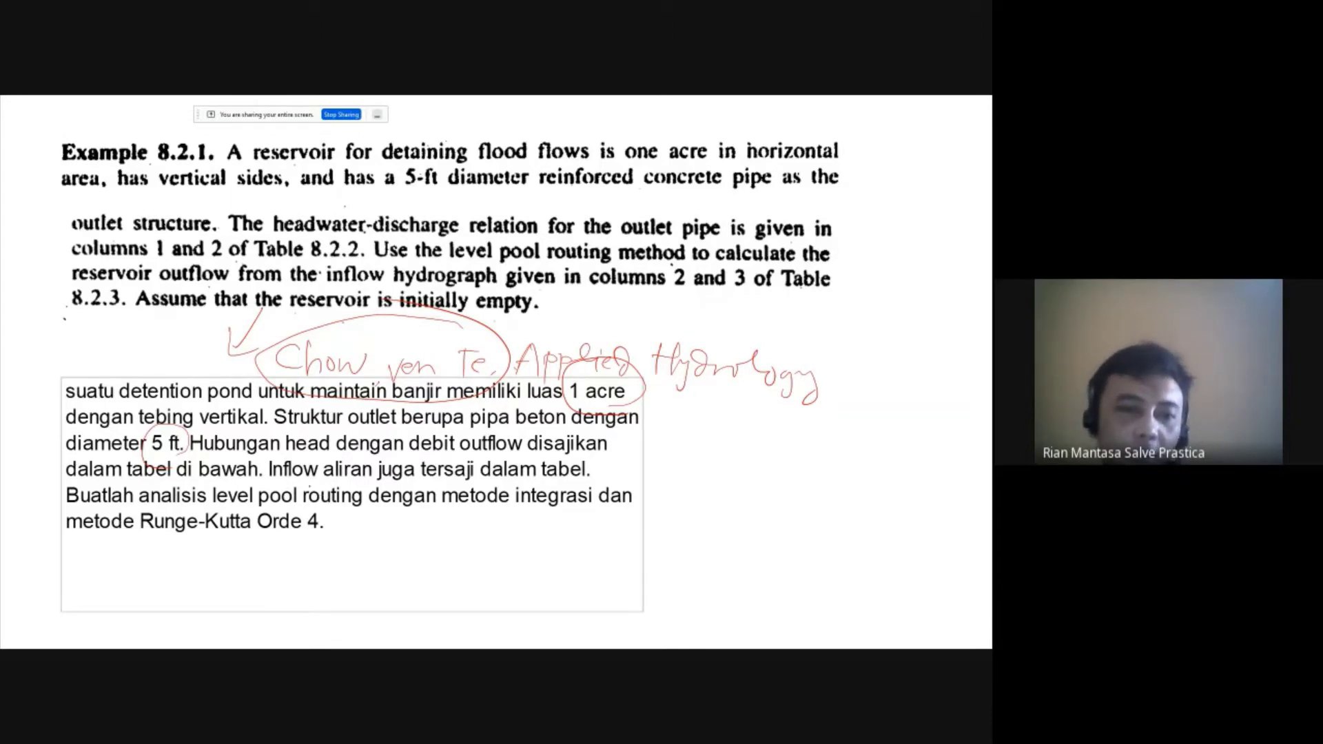
mouse_move(300, 483)
mouse_down()
mouse_move(266, 454)
mouse_move(296, 492)
mouse_move(377, 515)
mouse_move(228, 477)
mouse_move(215, 488)
mouse_up()
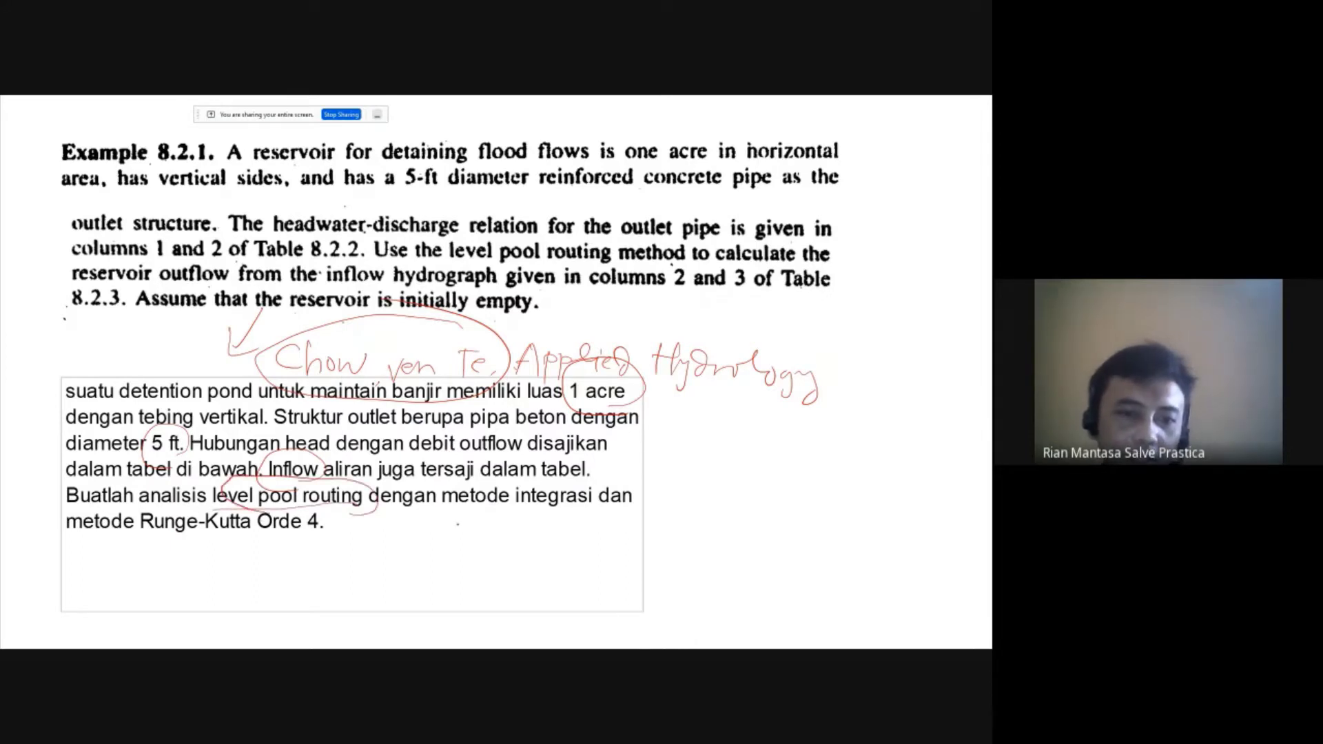
drag(475, 520, 640, 535)
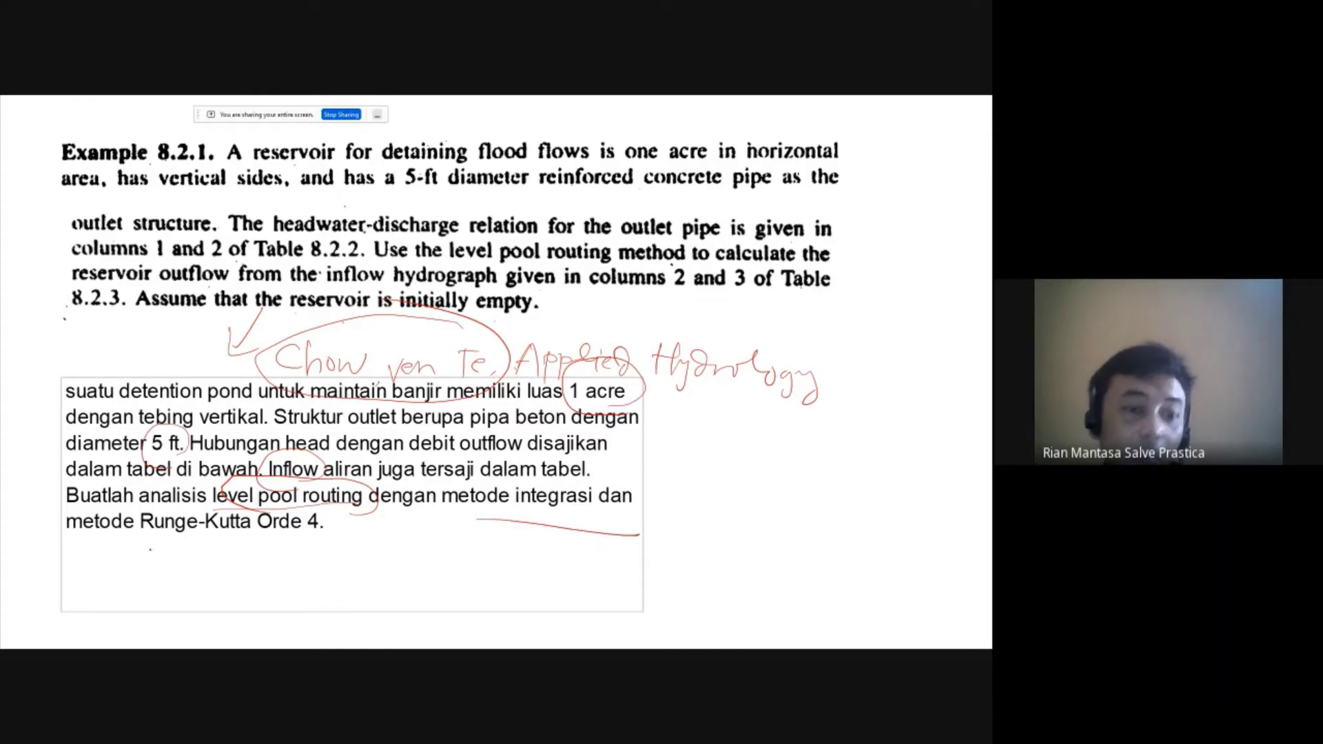
mouse_move(144, 553)
mouse_down()
mouse_move(275, 556)
mouse_move(314, 501)
mouse_move(256, 569)
mouse_up()
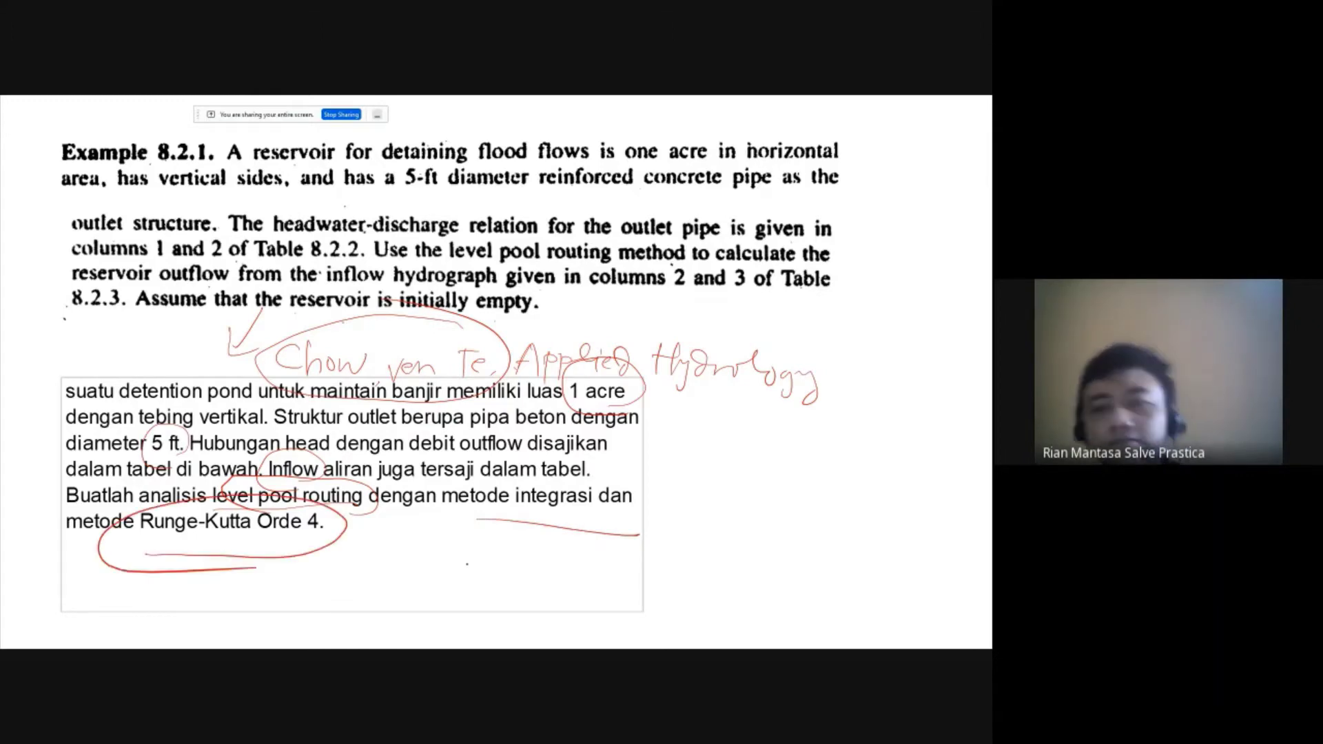
key(Page_Down)
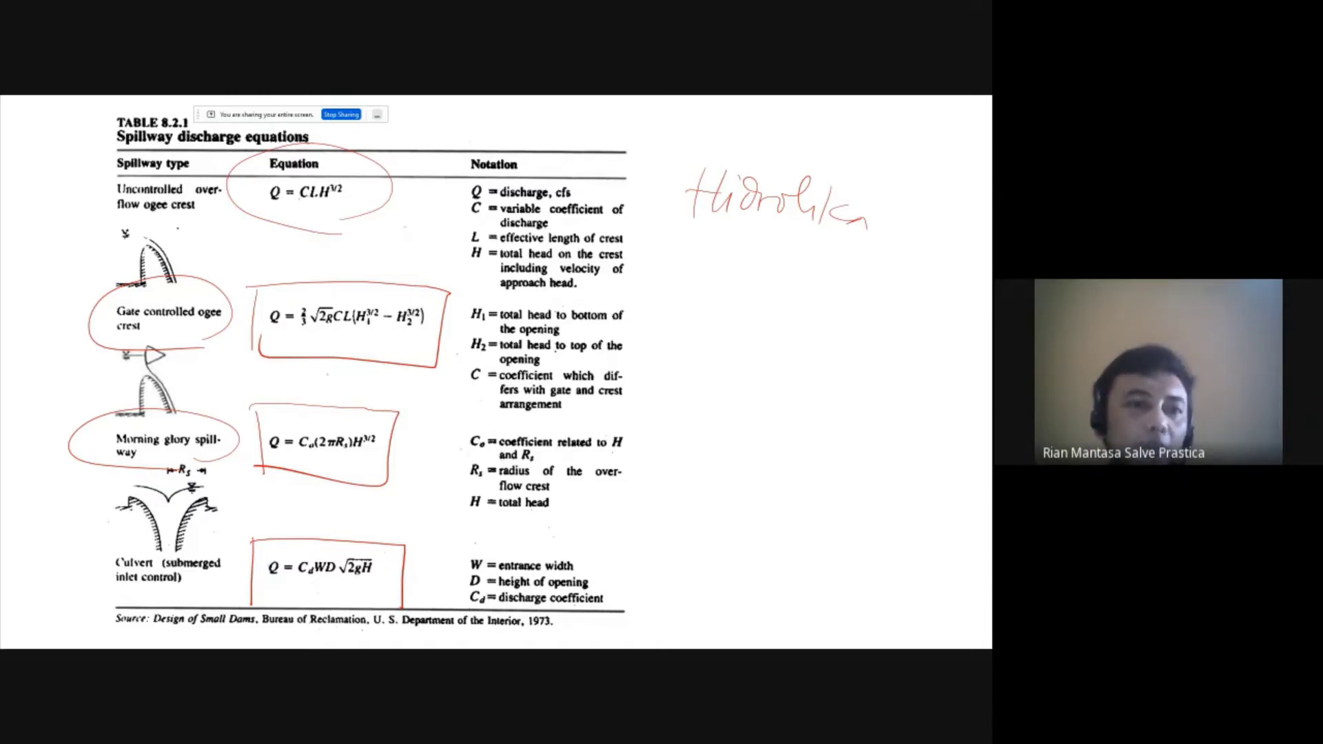
Step: Back on Example 8.2.1, circle 'outlet' and sketch a red pipe cylinder beside the text
key(Page_Down)
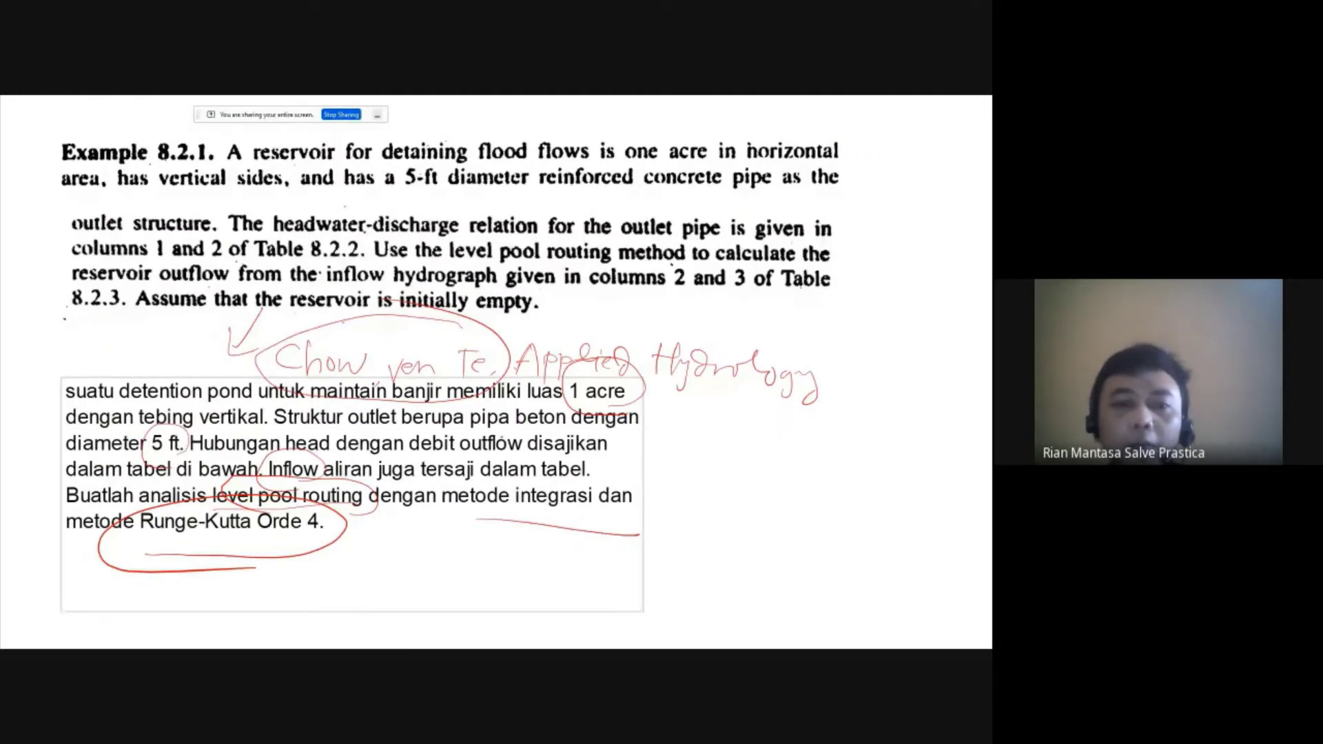
mouse_move(360, 430)
mouse_down()
mouse_move(386, 397)
mouse_move(365, 429)
mouse_up()
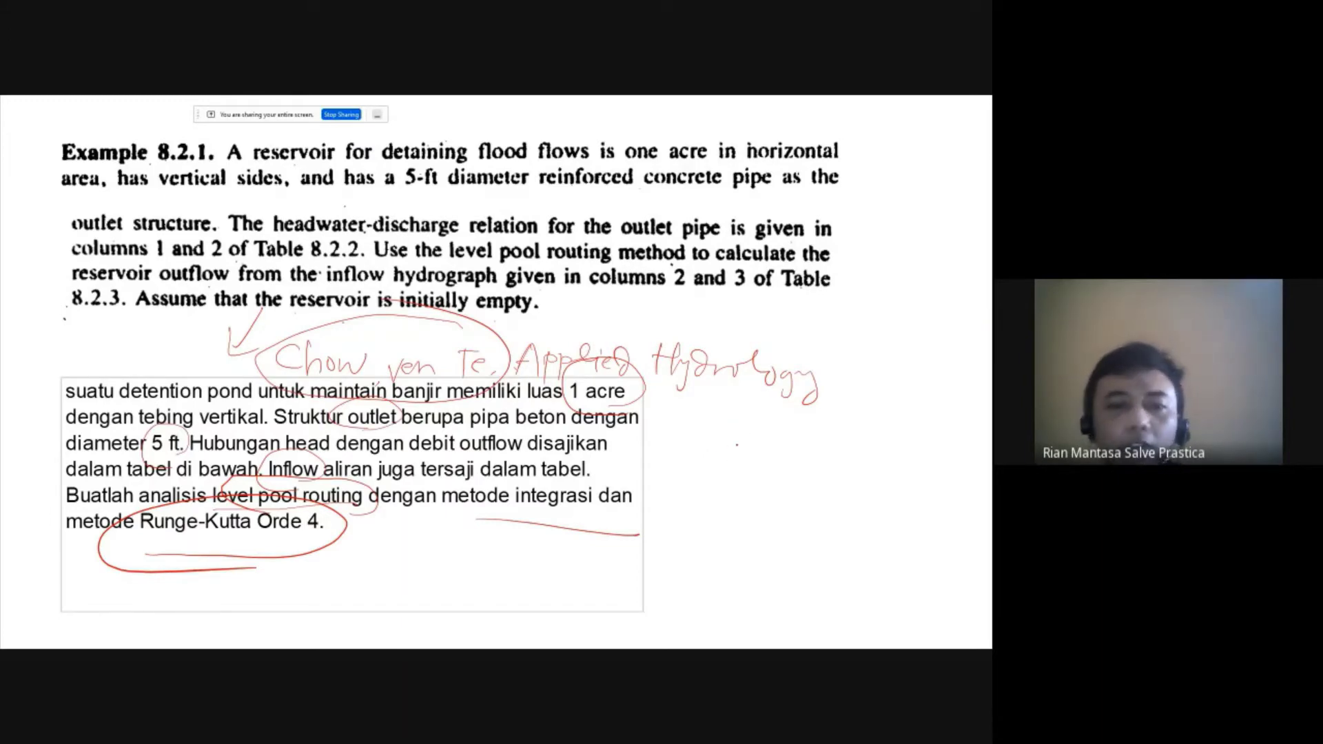
drag(727, 426, 870, 475)
drag(689, 482, 830, 544)
mouse_move(867, 474)
mouse_down()
mouse_move(869, 488)
mouse_move(864, 477)
mouse_up()
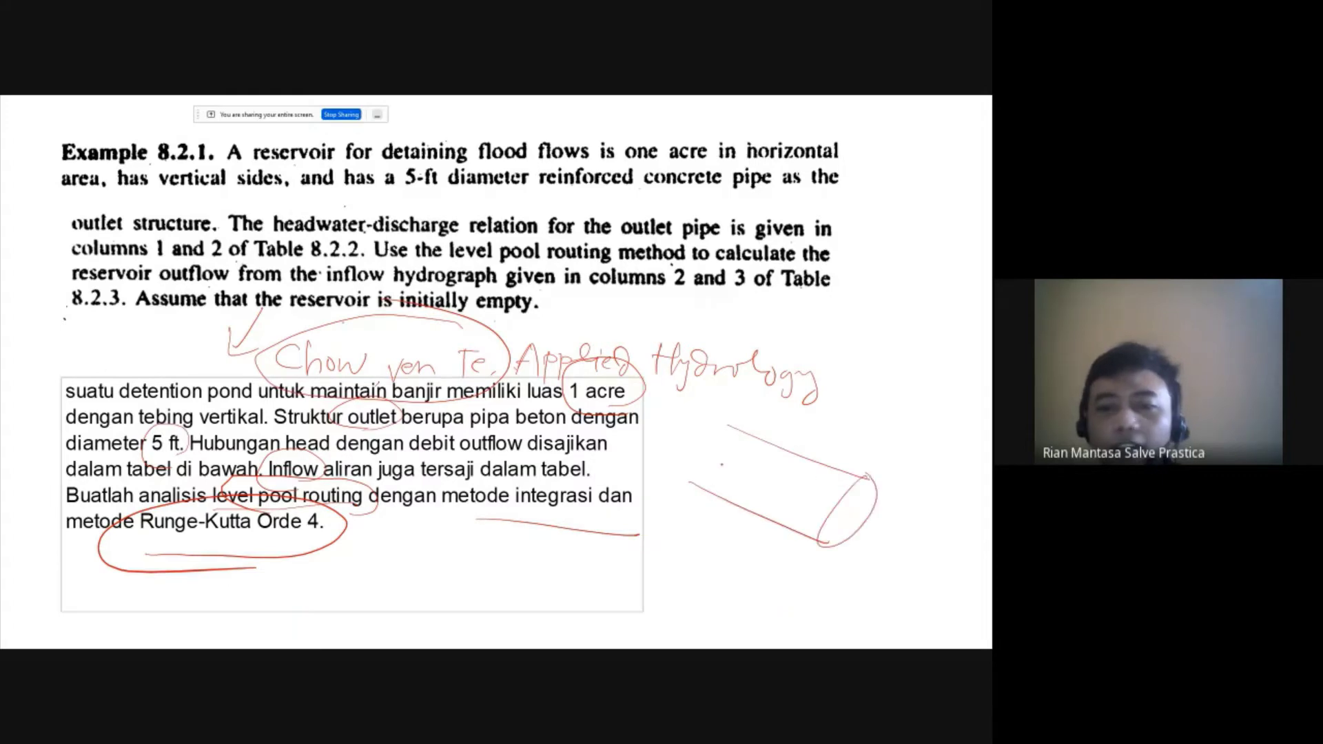
drag(729, 429, 749, 438)
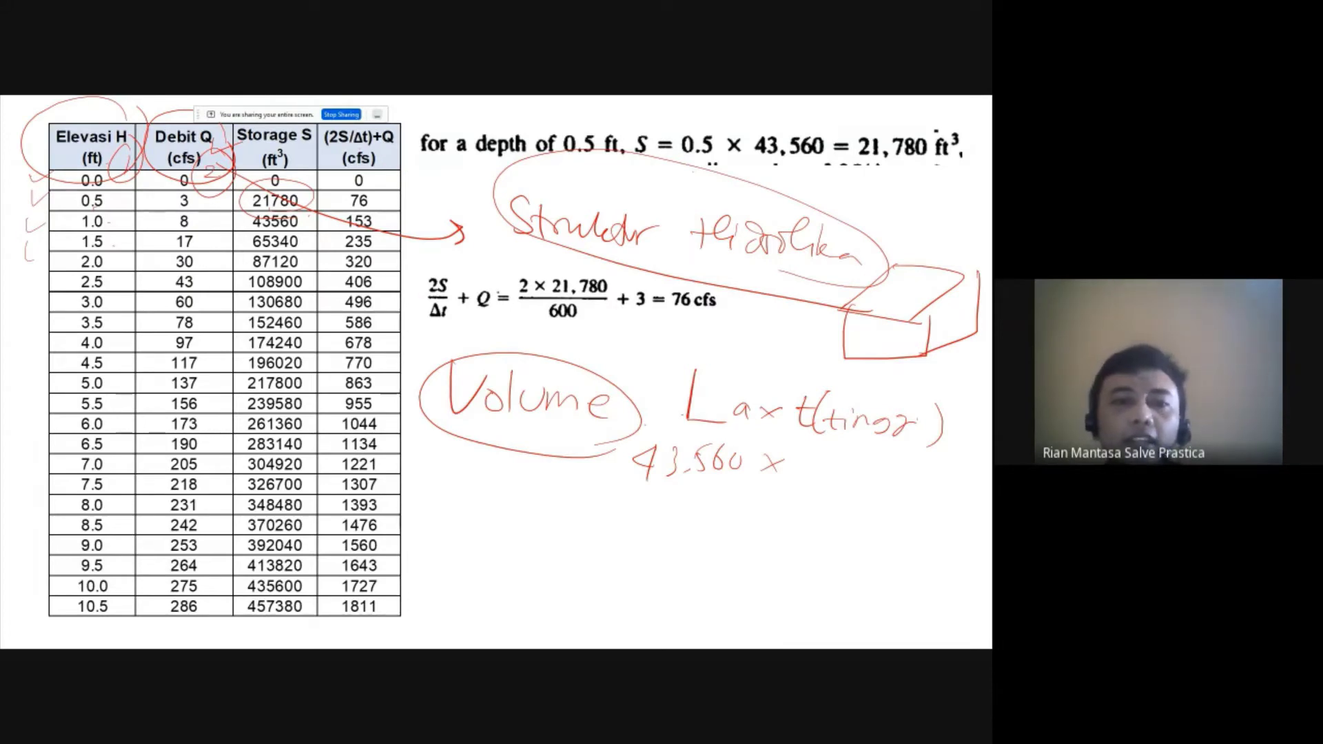
Step: Circle 2S/Δt, tick the 21780 storage value, and mark 600 seconds on the Δt slide
mouse_move(487, 270)
mouse_down()
mouse_move(493, 341)
mouse_move(498, 289)
mouse_up()
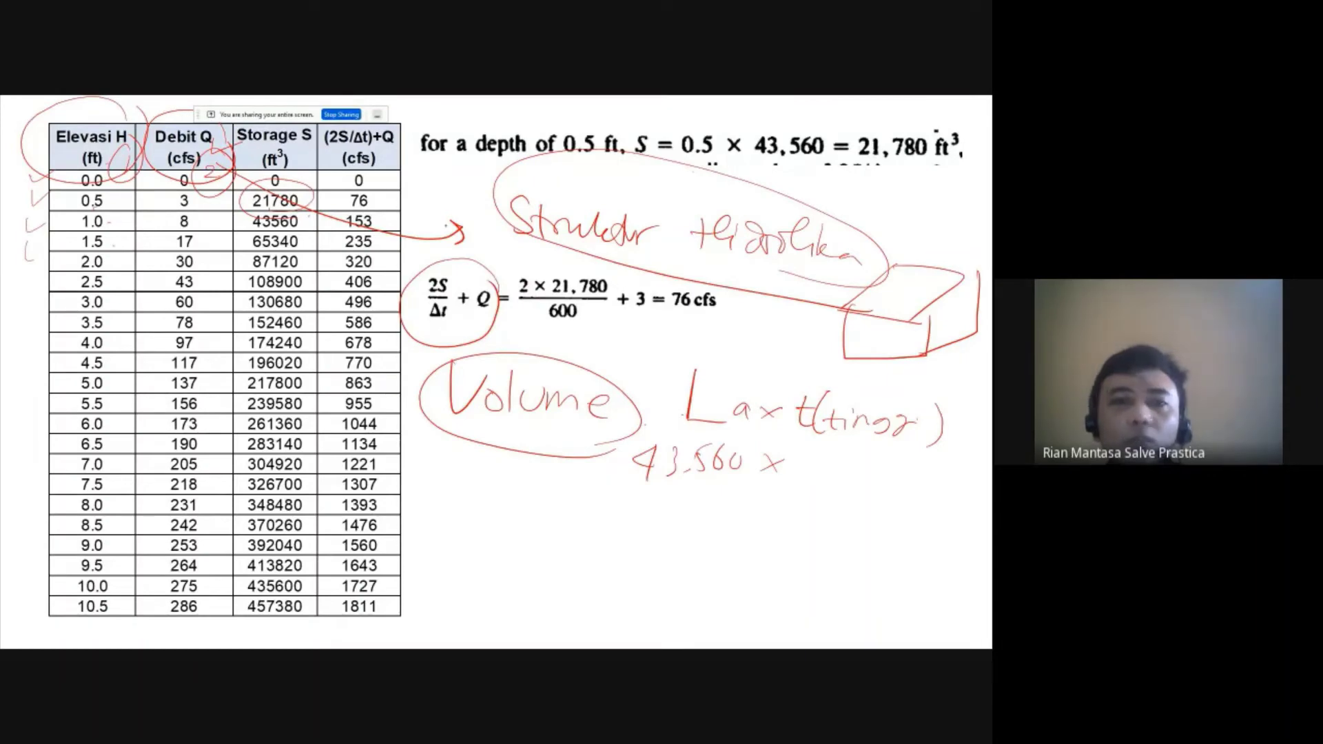
drag(303, 205, 346, 184)
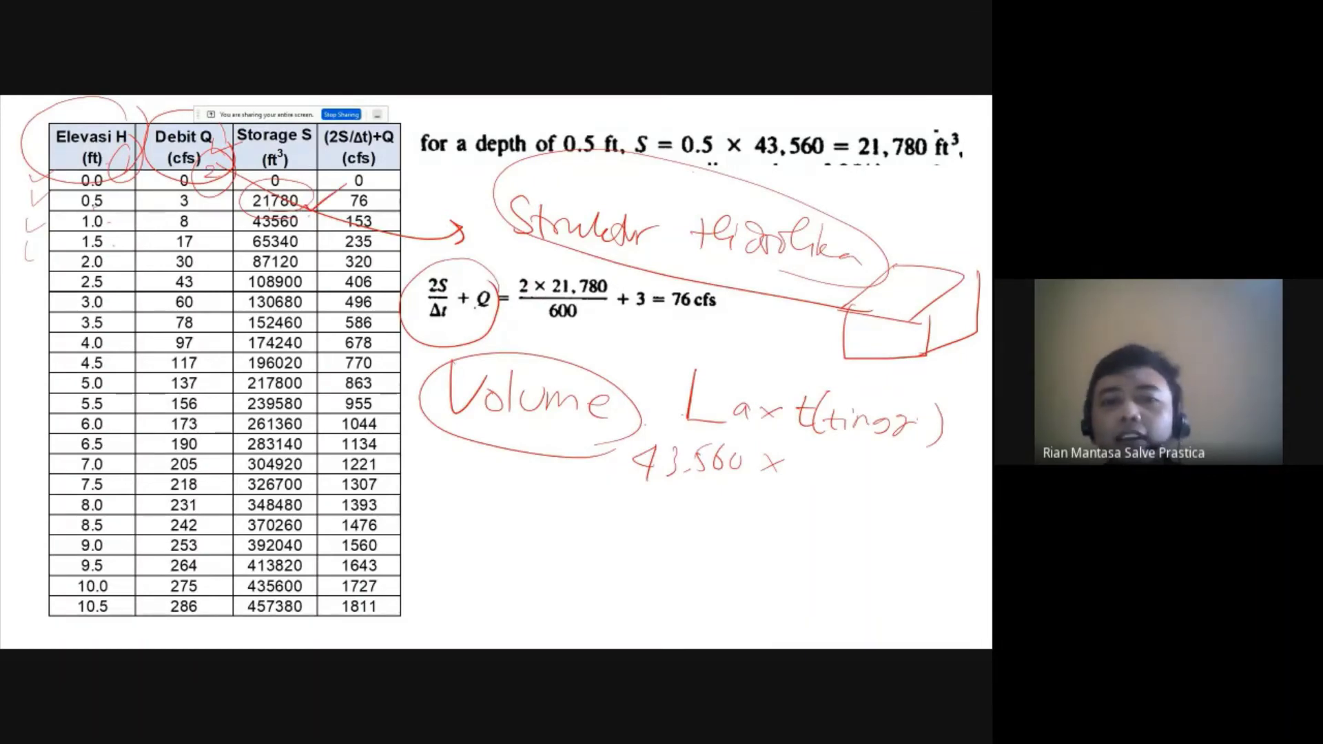
key(alt+Tab)
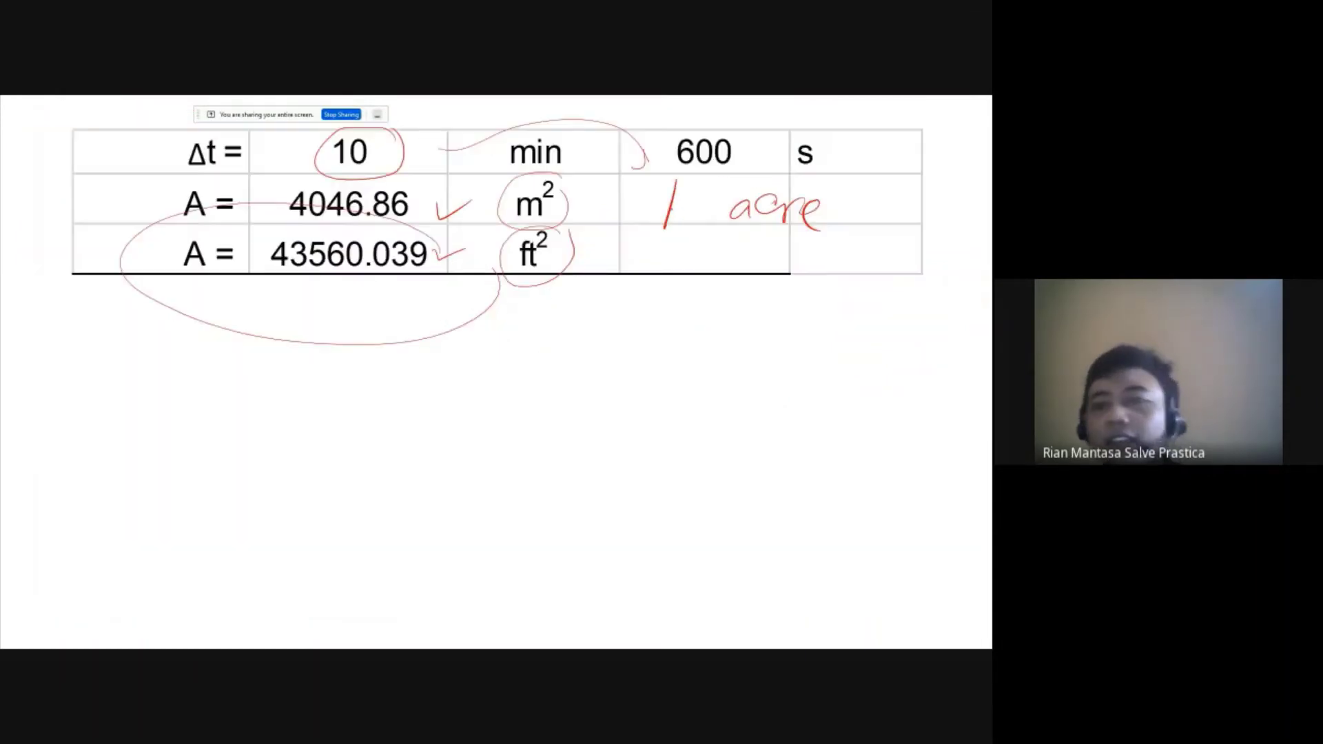
drag(689, 127, 751, 137)
key(alt+Tab)
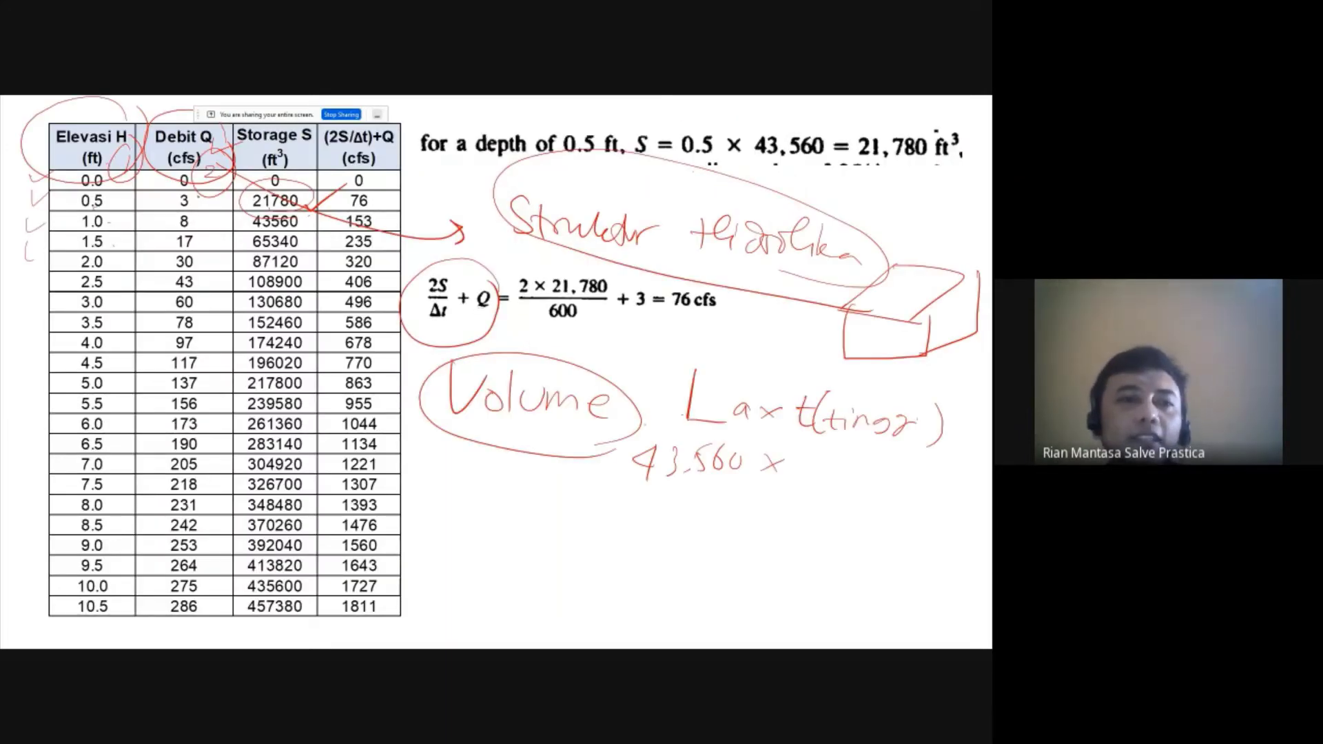
Step: Circle 3 and 76 in the 0.5 row, underline 76 cfs, and line down the (2S/Δt)+Q column
drag(201, 191, 196, 185)
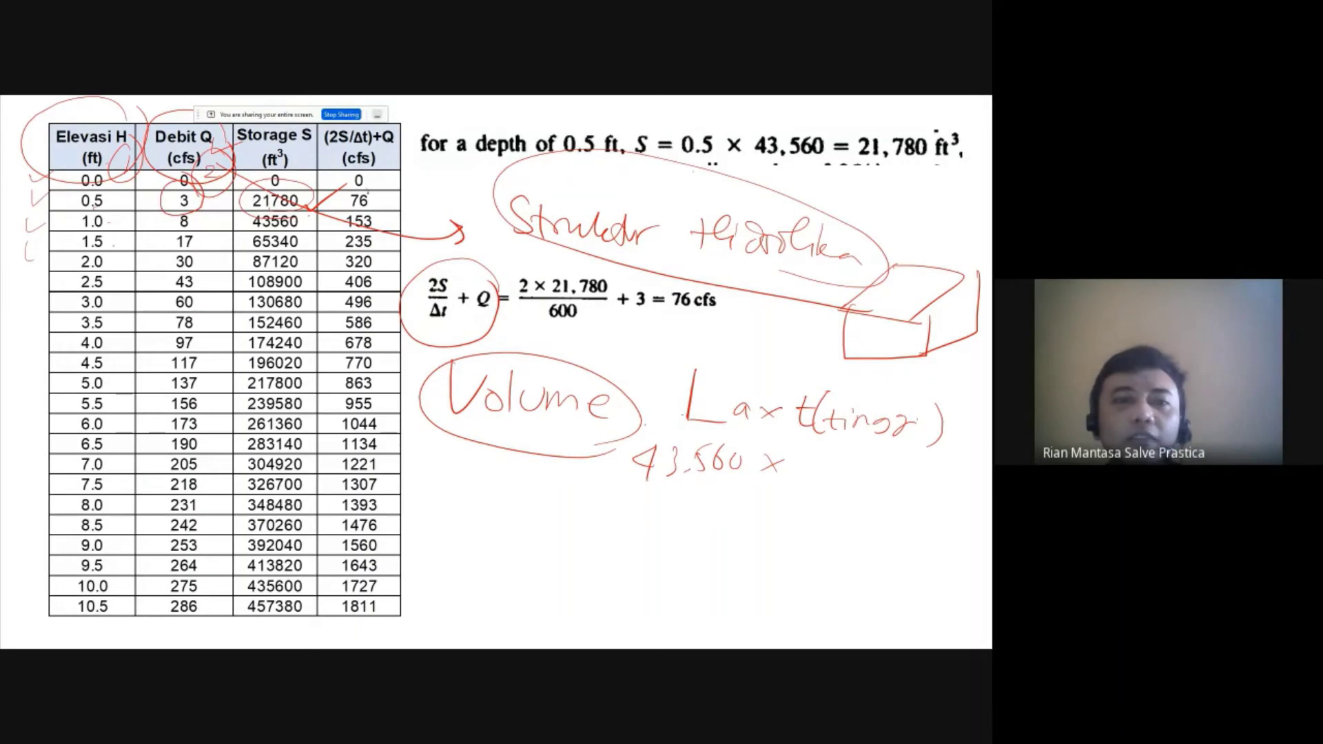
drag(365, 178, 381, 200)
drag(644, 332, 674, 328)
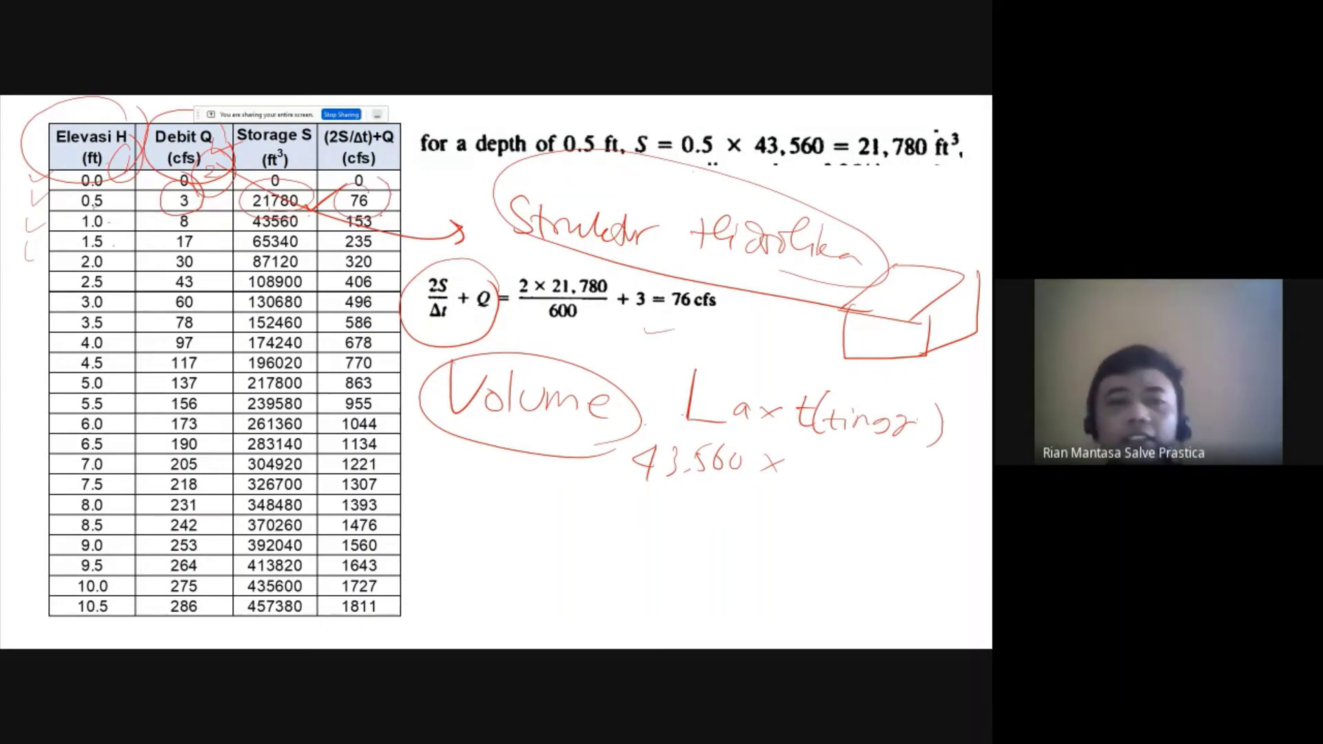
drag(381, 211, 365, 604)
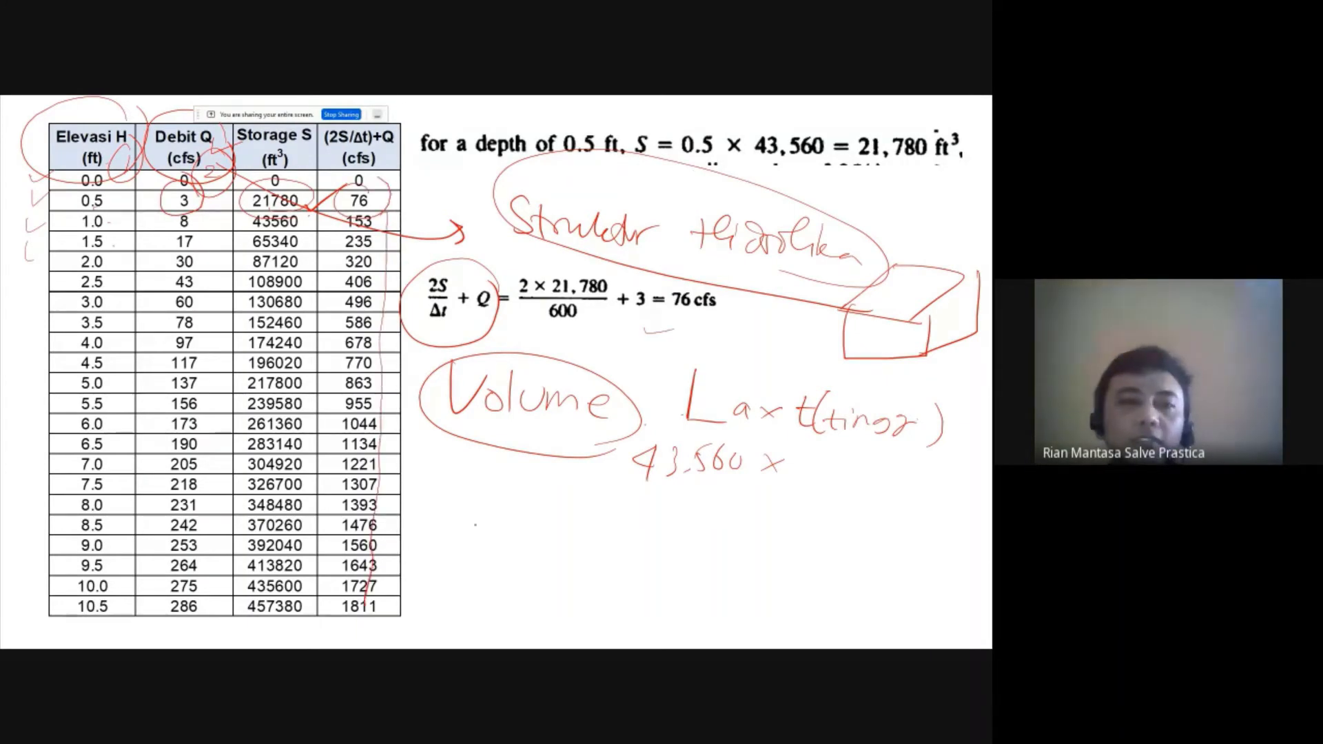
key(Right)
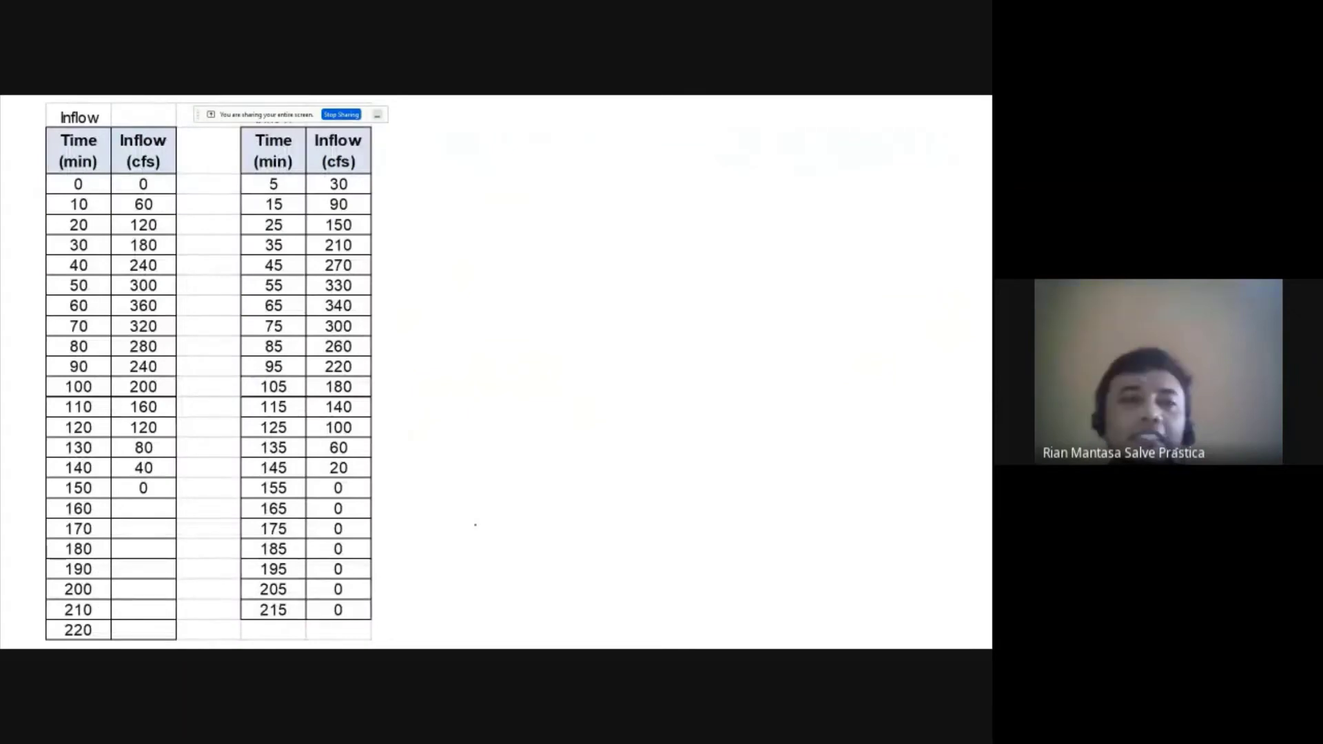
key(Left)
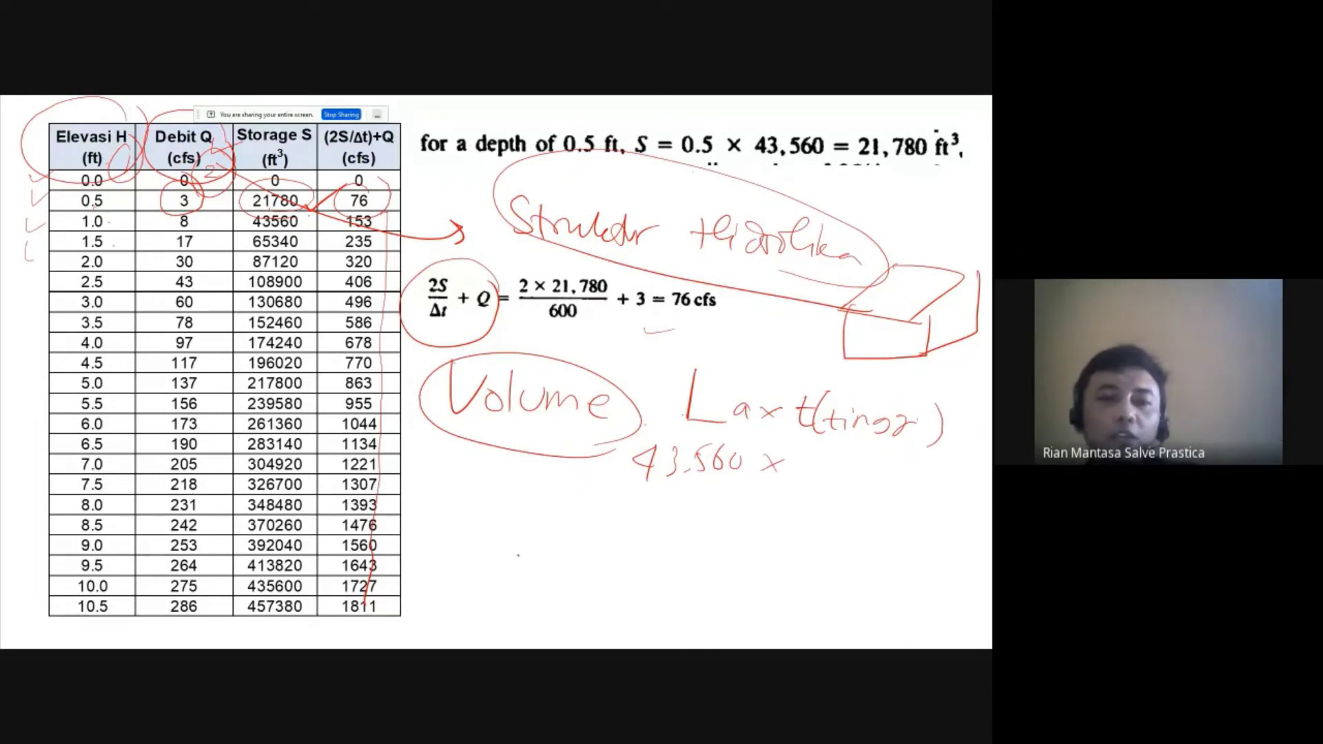
Step: Handwrite a circled 'Tabel 1' under the '43.560 x' note, then advance to the Inflow table slide
drag(523, 532, 525, 576)
mouse_move(505, 536)
mouse_down()
mouse_move(544, 532)
mouse_move(559, 570)
mouse_move(582, 560)
mouse_move(583, 573)
mouse_up()
drag(595, 536, 594, 586)
mouse_move(637, 543)
mouse_down()
mouse_move(637, 585)
mouse_move(650, 589)
mouse_up()
mouse_move(512, 499)
mouse_down()
mouse_move(667, 602)
mouse_move(513, 498)
mouse_up()
drag(542, 622, 672, 601)
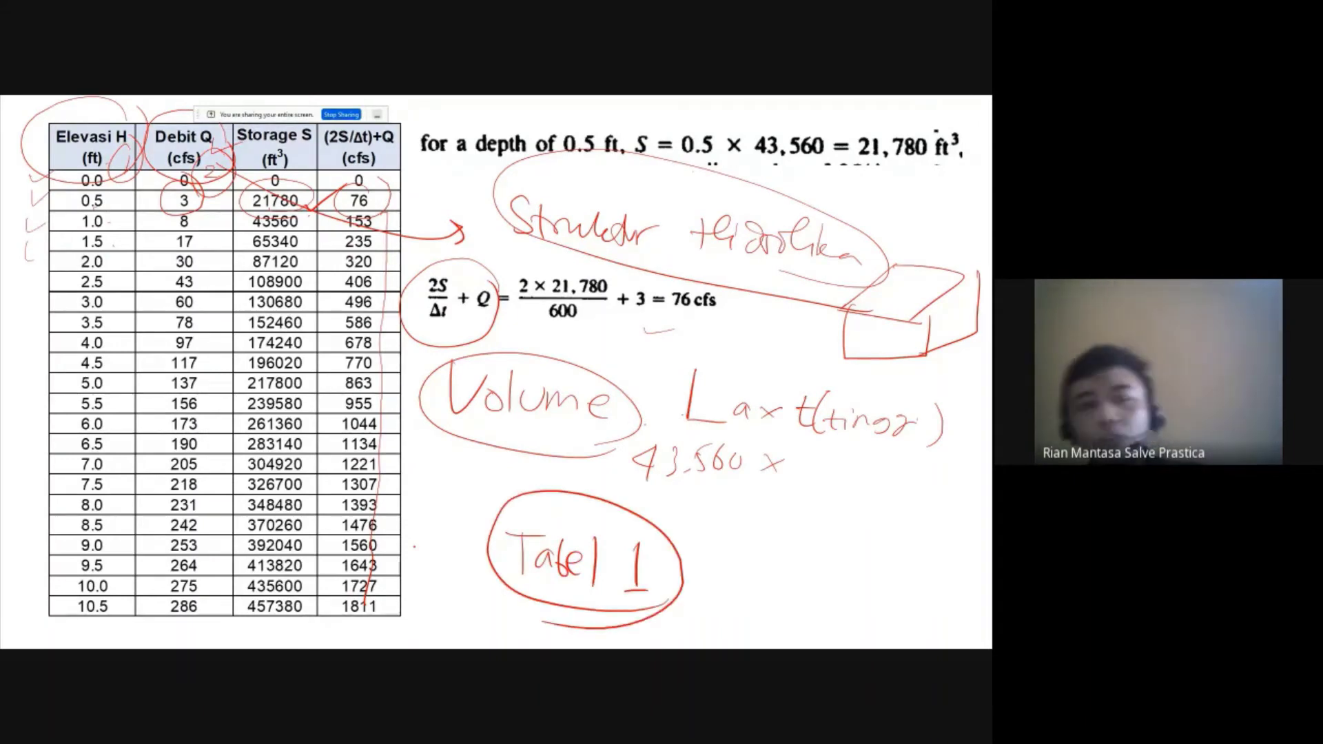
key(Right)
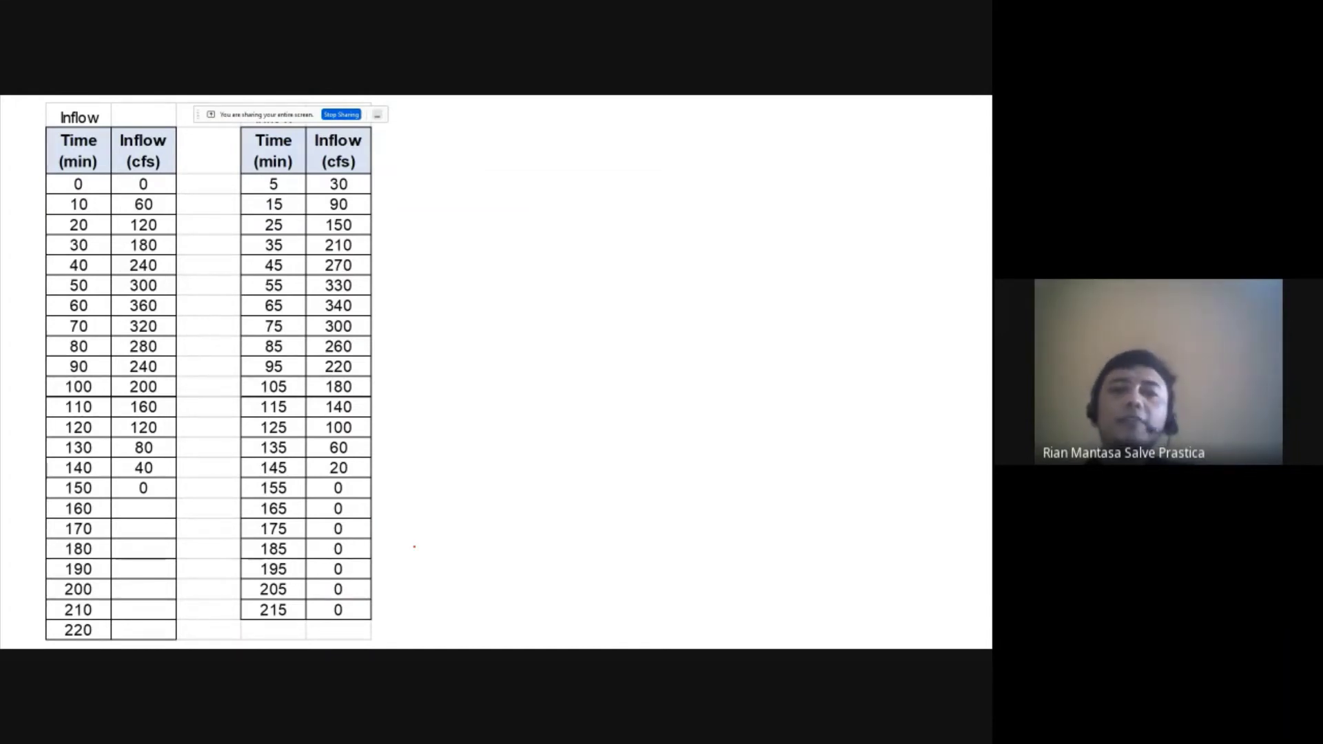
Step: Write 'HSS' in red ink beside the inflow tables
drag(507, 181, 503, 236)
mouse_move(493, 213)
mouse_down()
mouse_move(525, 202)
mouse_move(517, 238)
mouse_up()
mouse_move(549, 204)
mouse_down()
mouse_move(536, 233)
mouse_move(559, 242)
mouse_up()
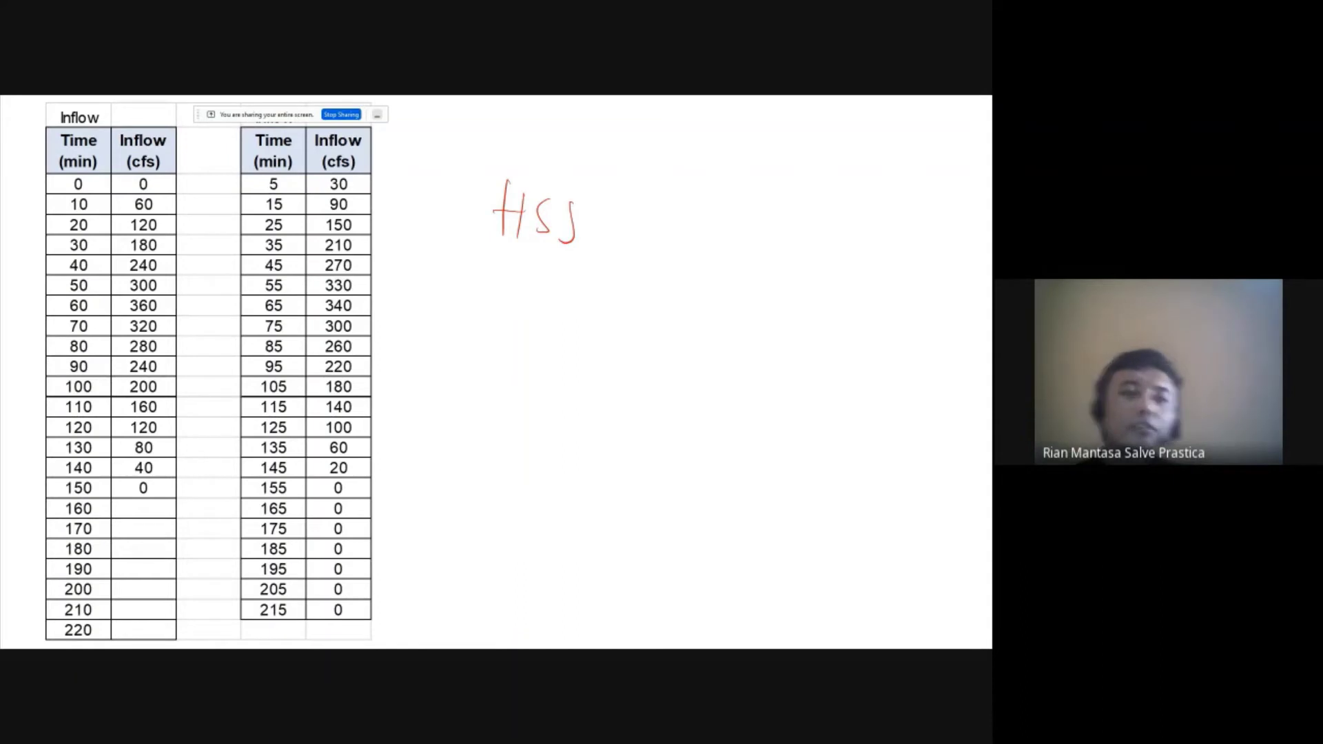
drag(571, 207, 620, 218)
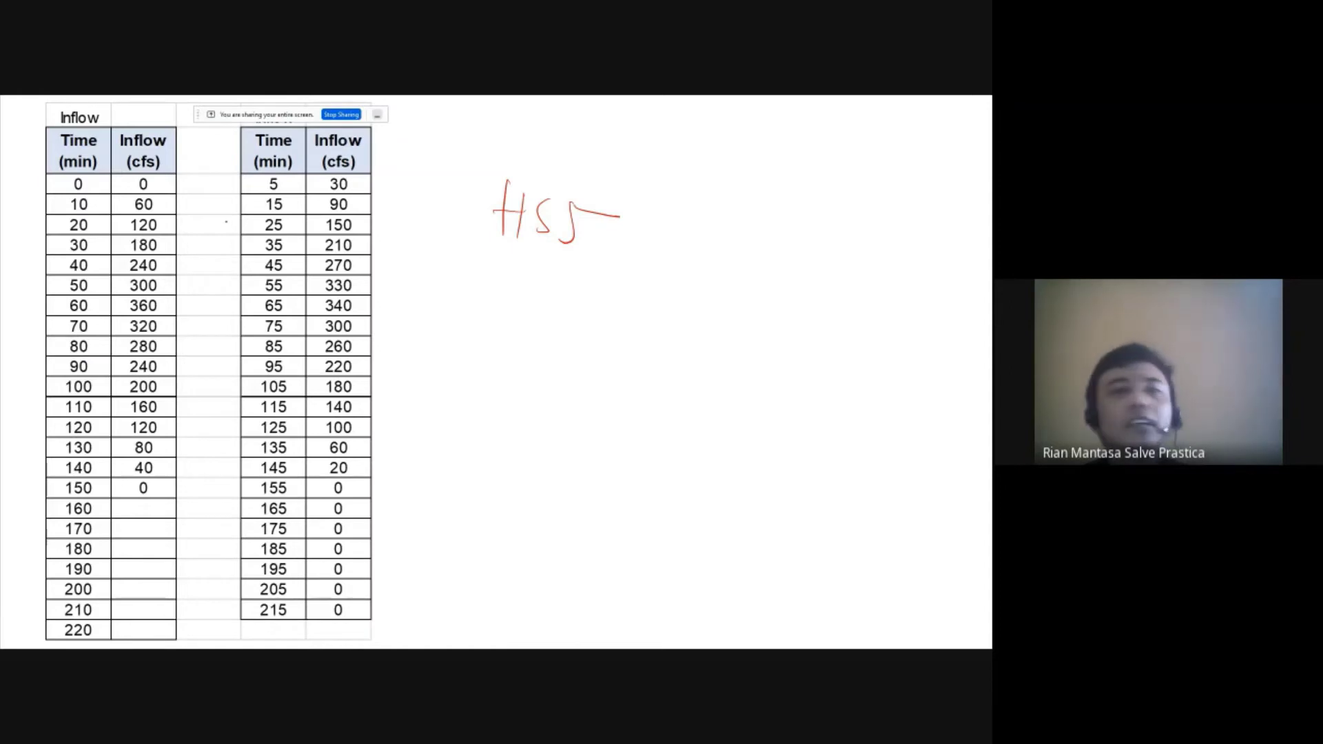
Step: Circle both tables' Time and Inflow headers, draw an arrow to HSS, then advance to Metode Integrasi
drag(88, 121, 160, 126)
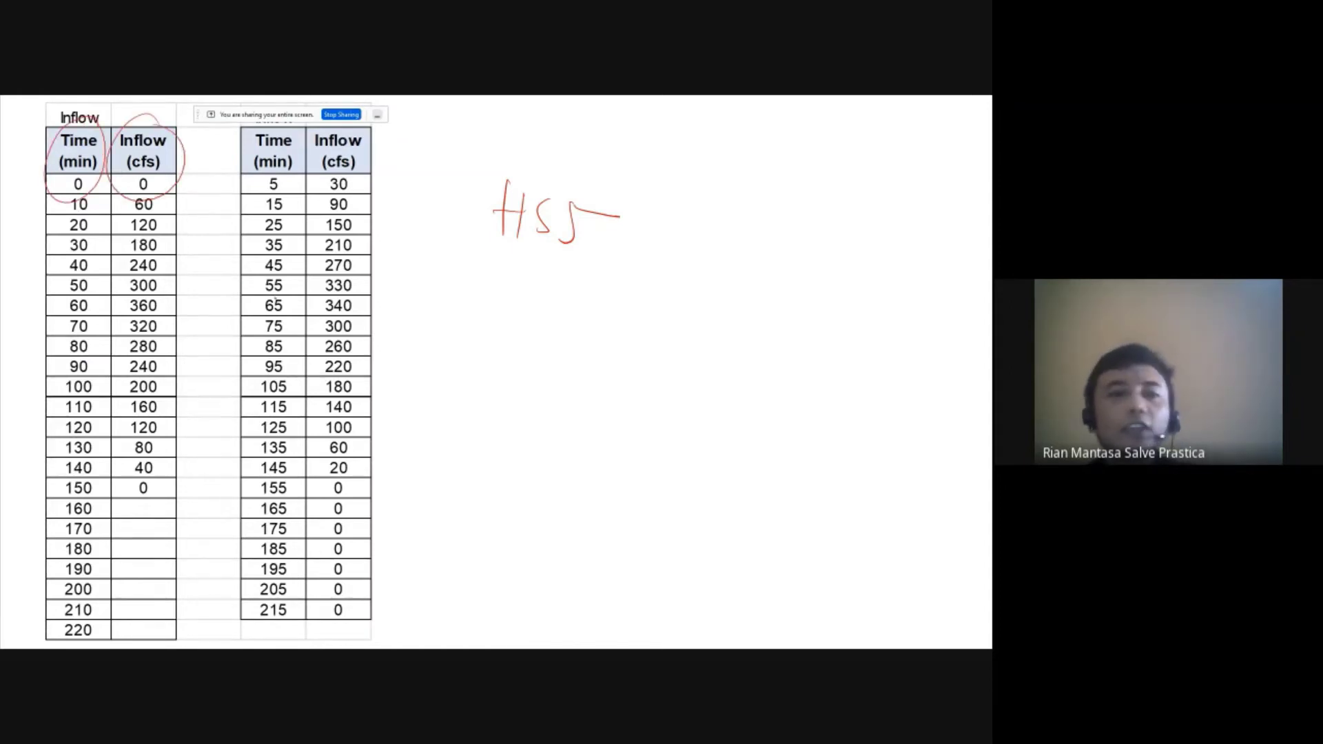
mouse_move(298, 125)
mouse_down()
mouse_move(304, 182)
mouse_move(502, 215)
mouse_move(481, 222)
mouse_up()
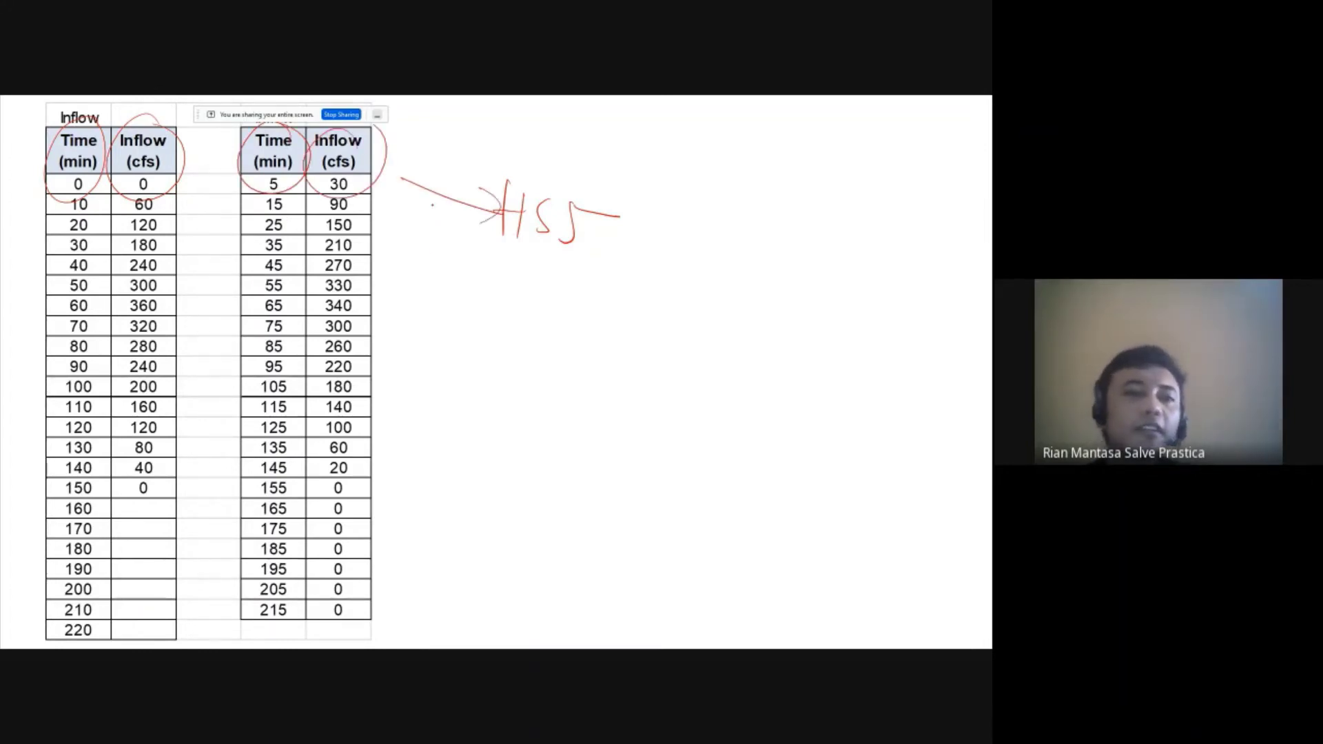
key(Right)
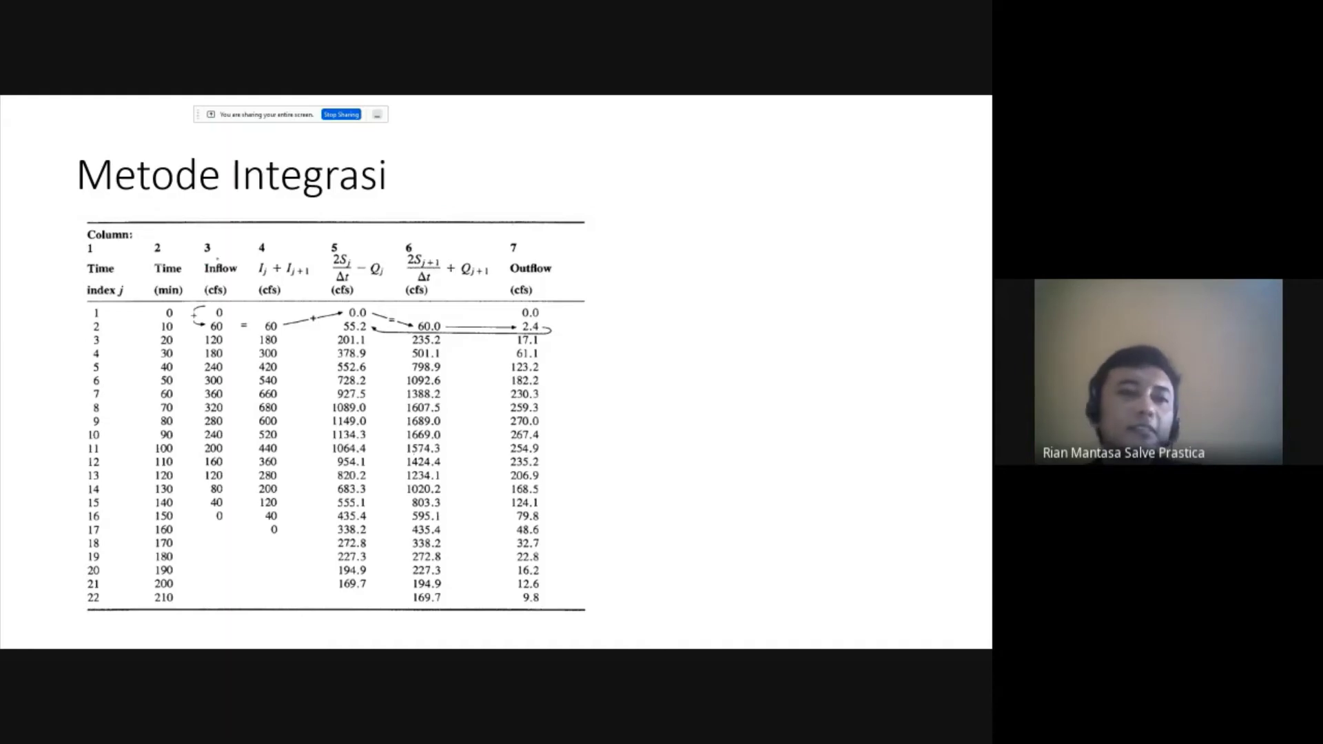
Step: On the Metode Integrasi table, loop the Time index j column in red
key(Right)
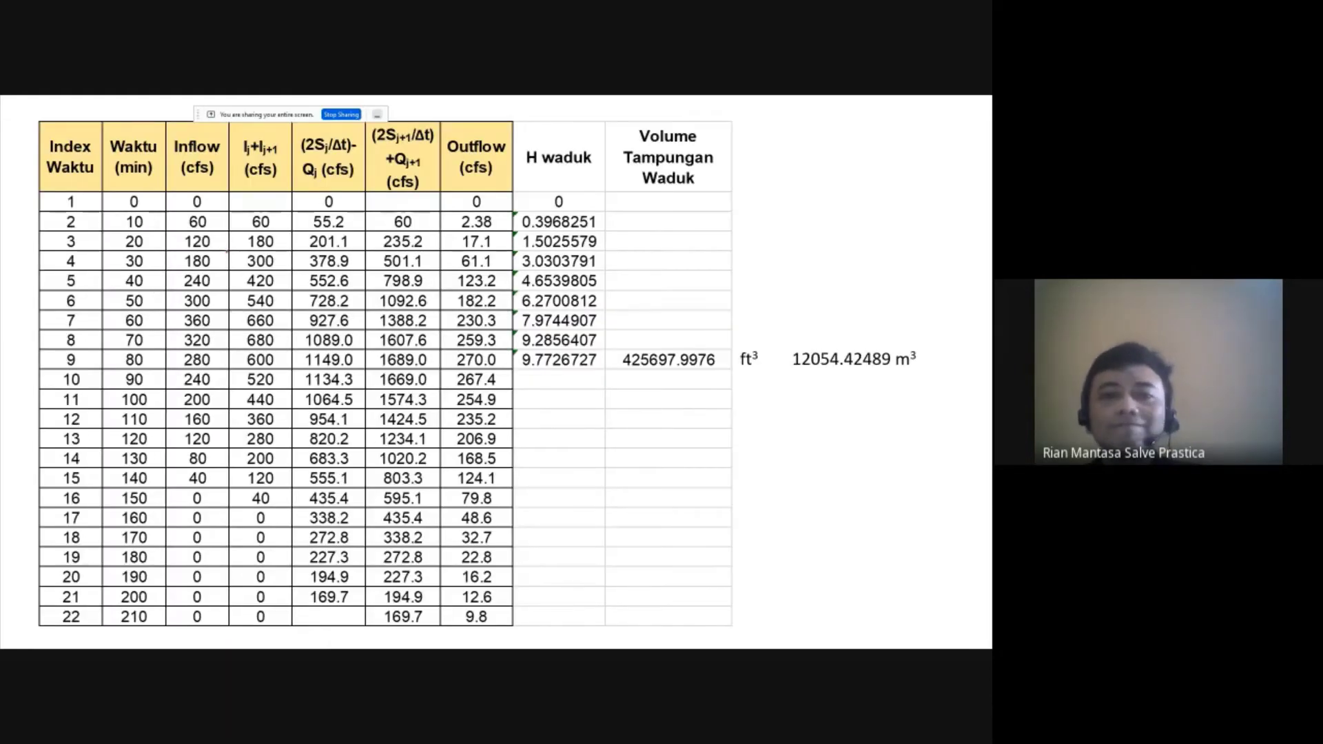
key(Left)
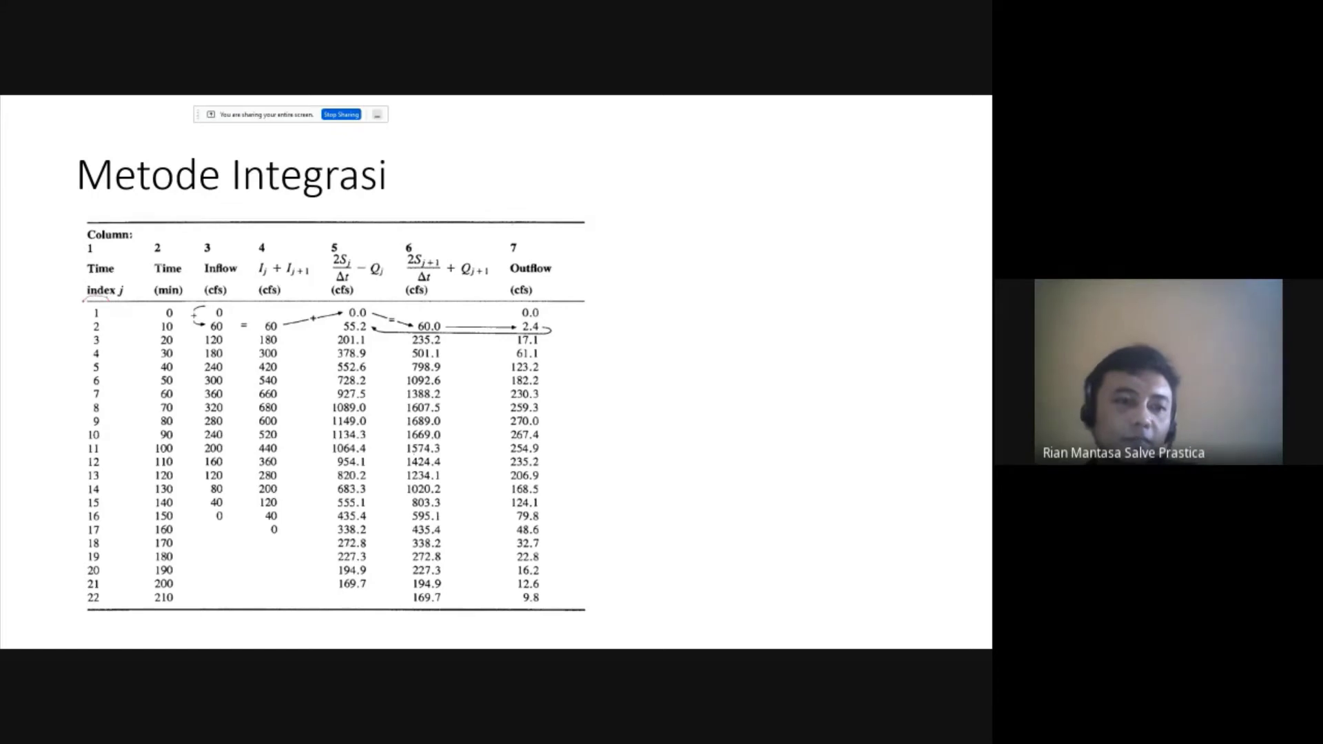
mouse_move(83, 299)
mouse_down()
mouse_move(54, 537)
mouse_move(104, 610)
mouse_move(121, 328)
mouse_move(91, 286)
mouse_up()
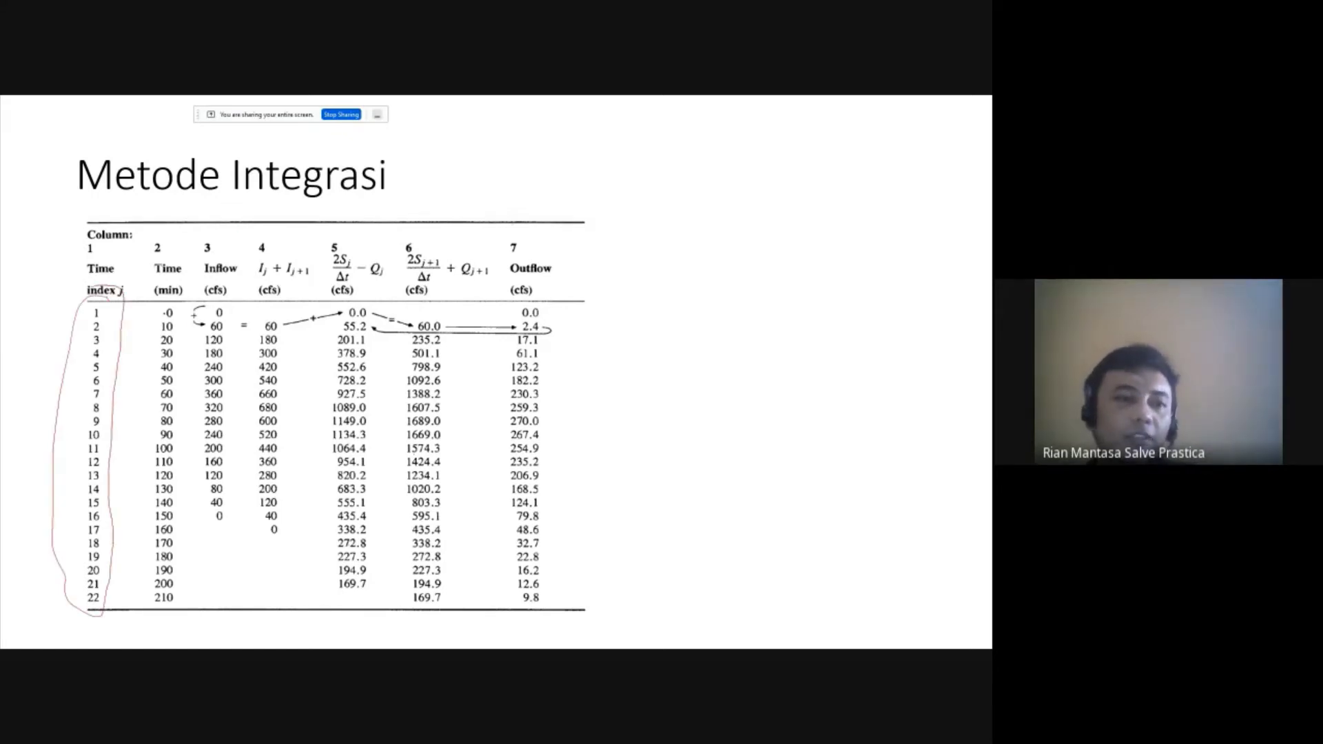
Step: Check the earlier slides, then loop the Time (min) column on Metode Integrasi
key(Left)
key(Left)
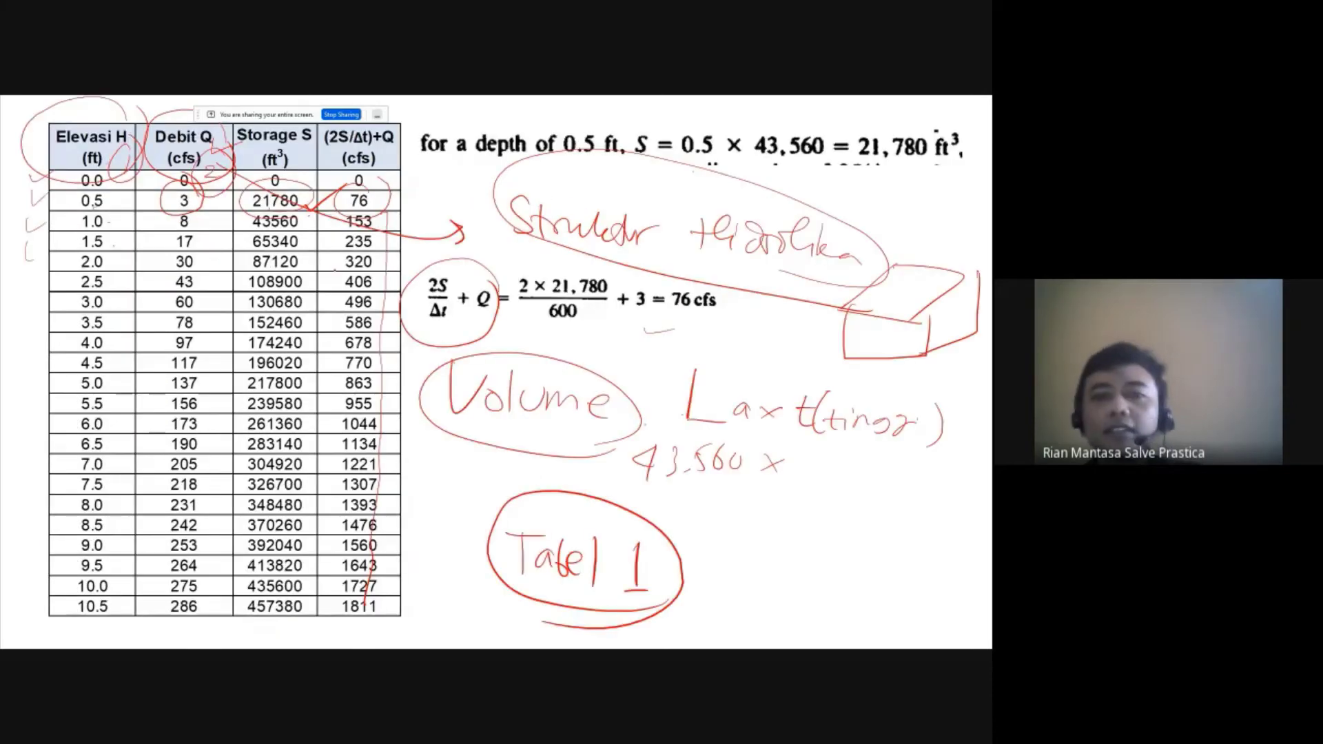
key(Left)
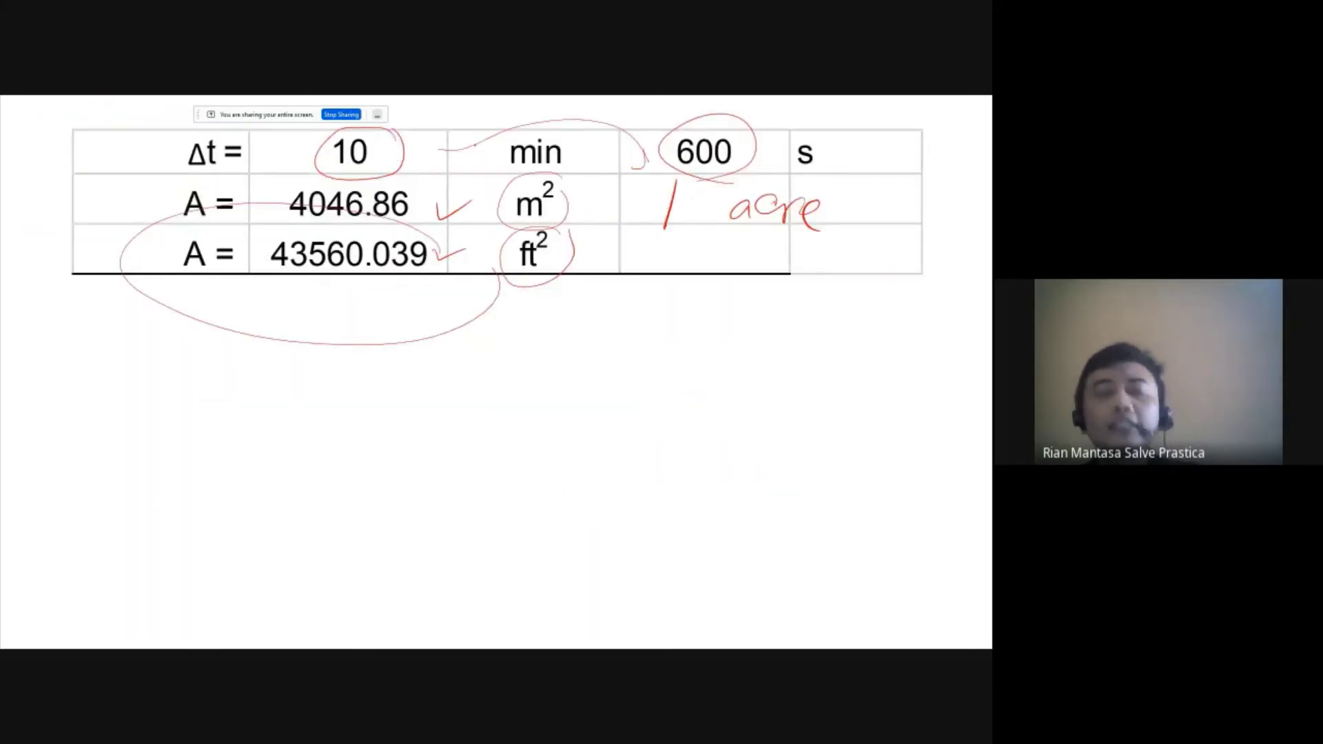
key(Right)
key(Right)
key(Right)
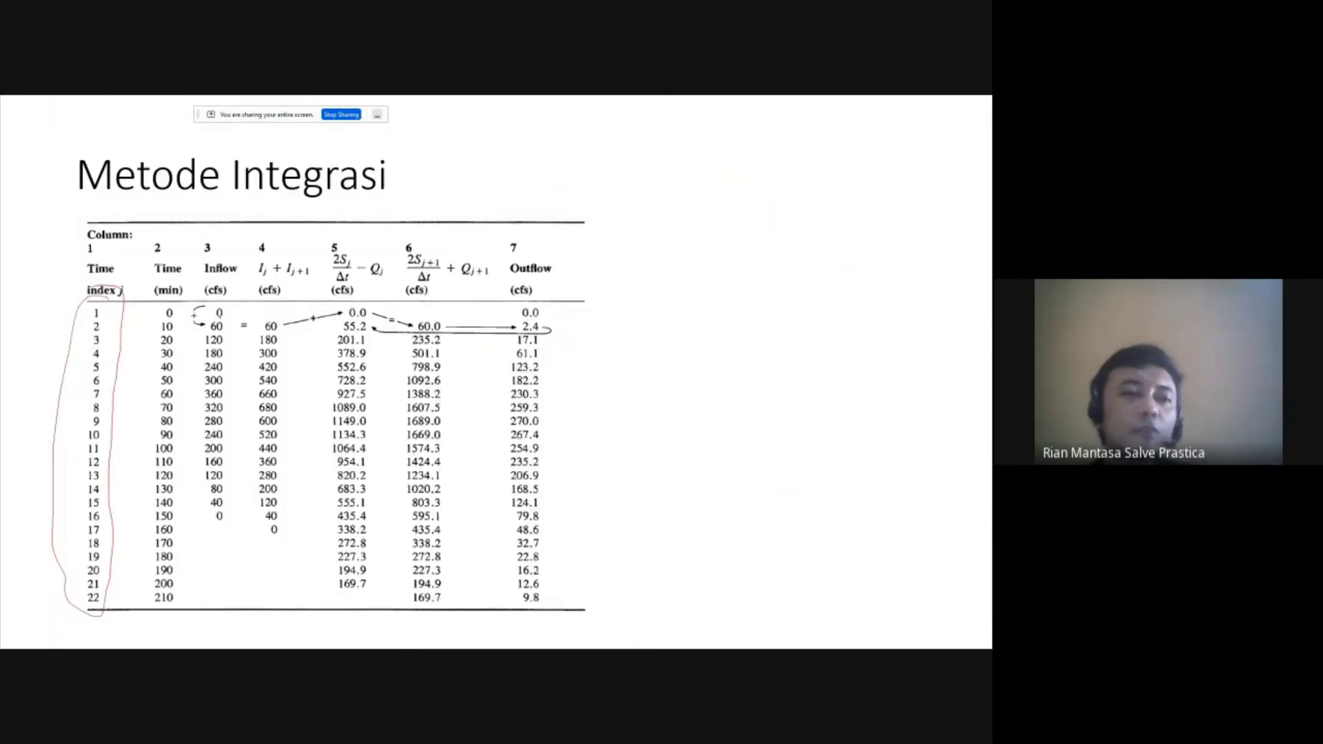
mouse_move(181, 310)
mouse_down()
mouse_move(102, 468)
mouse_move(88, 612)
mouse_move(187, 500)
mouse_move(200, 324)
mouse_up()
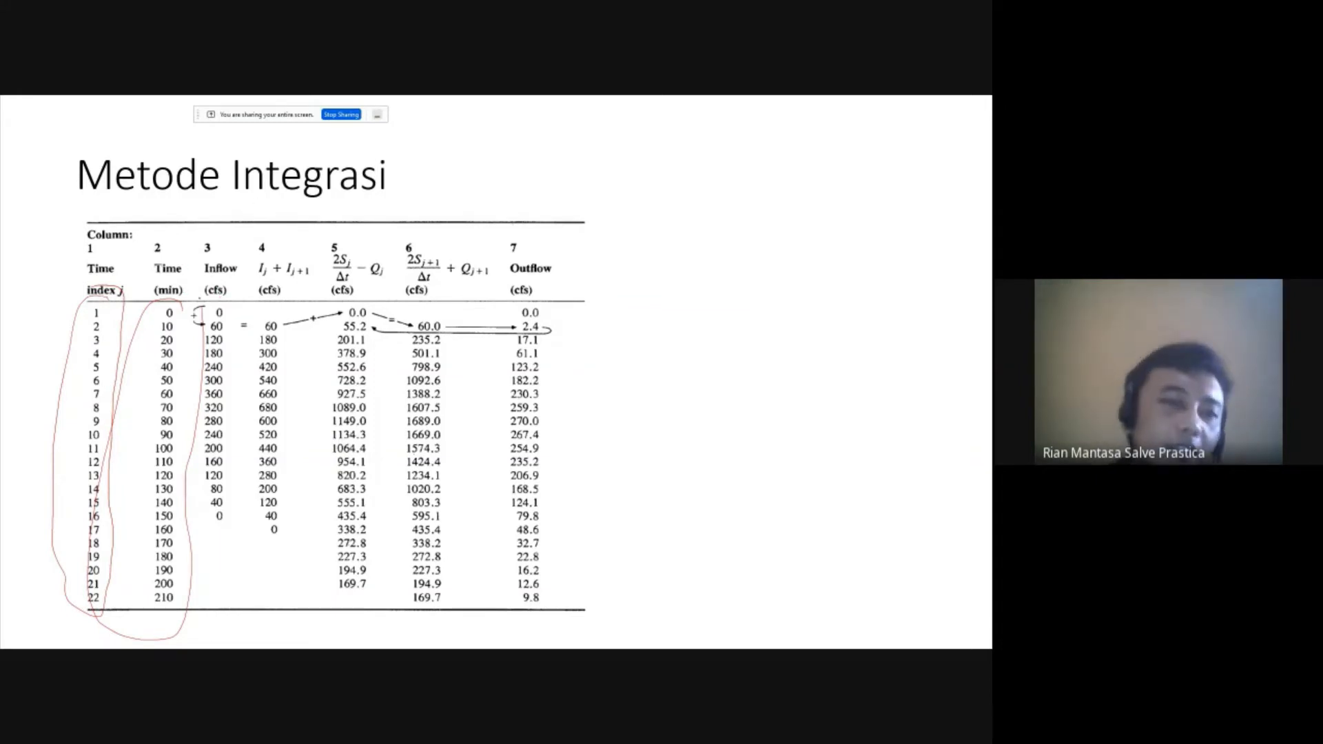
Step: Glance at the inflow slide, then circle the Inflow column number 3
key(Left)
key(Right)
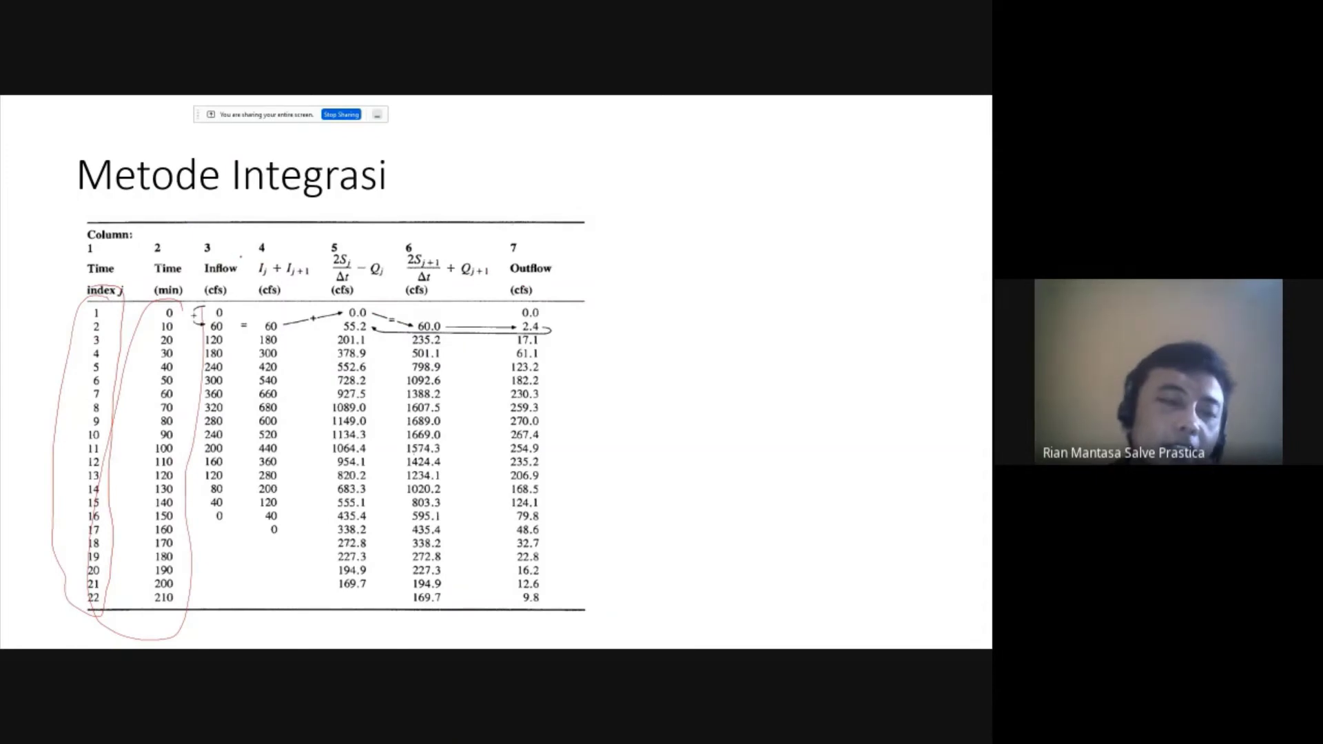
drag(218, 239, 219, 249)
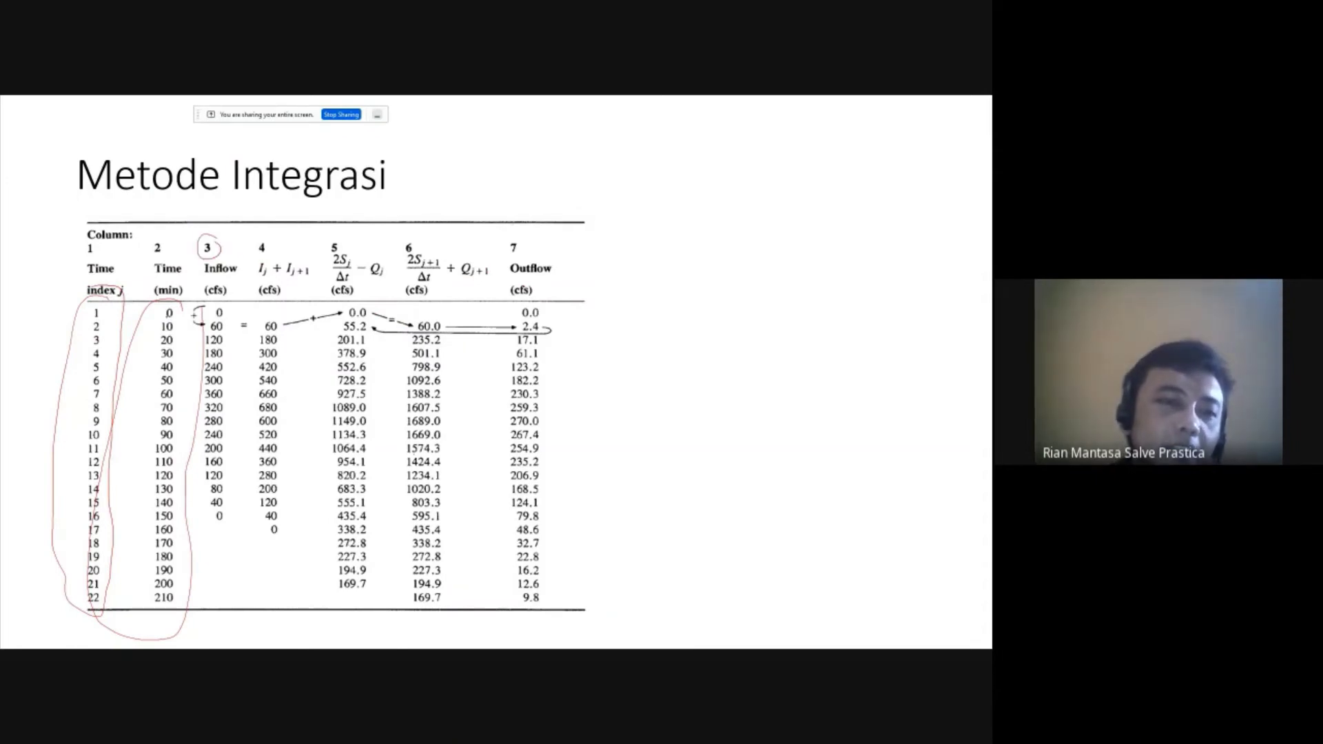
Step: Flip between Metode Integrasi and the inflow tables, ending on the inflow tables slide
key(Left)
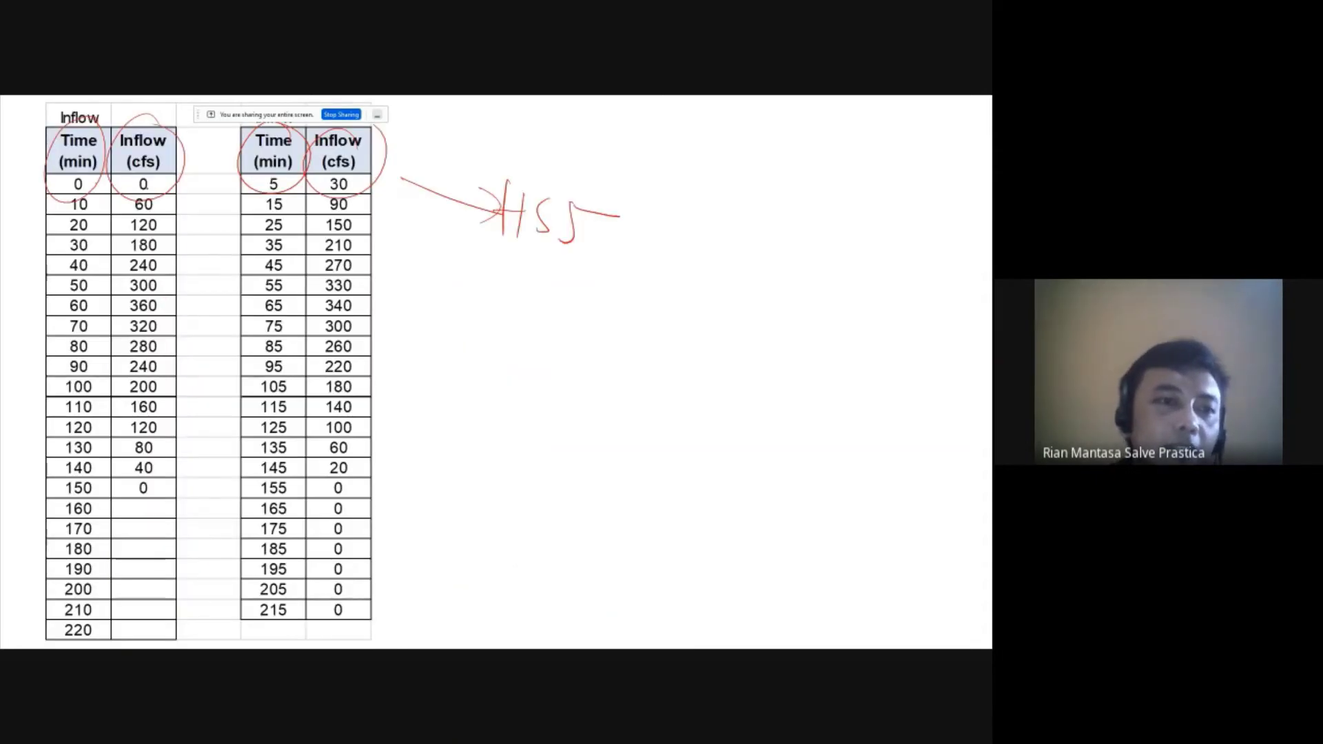
key(Right)
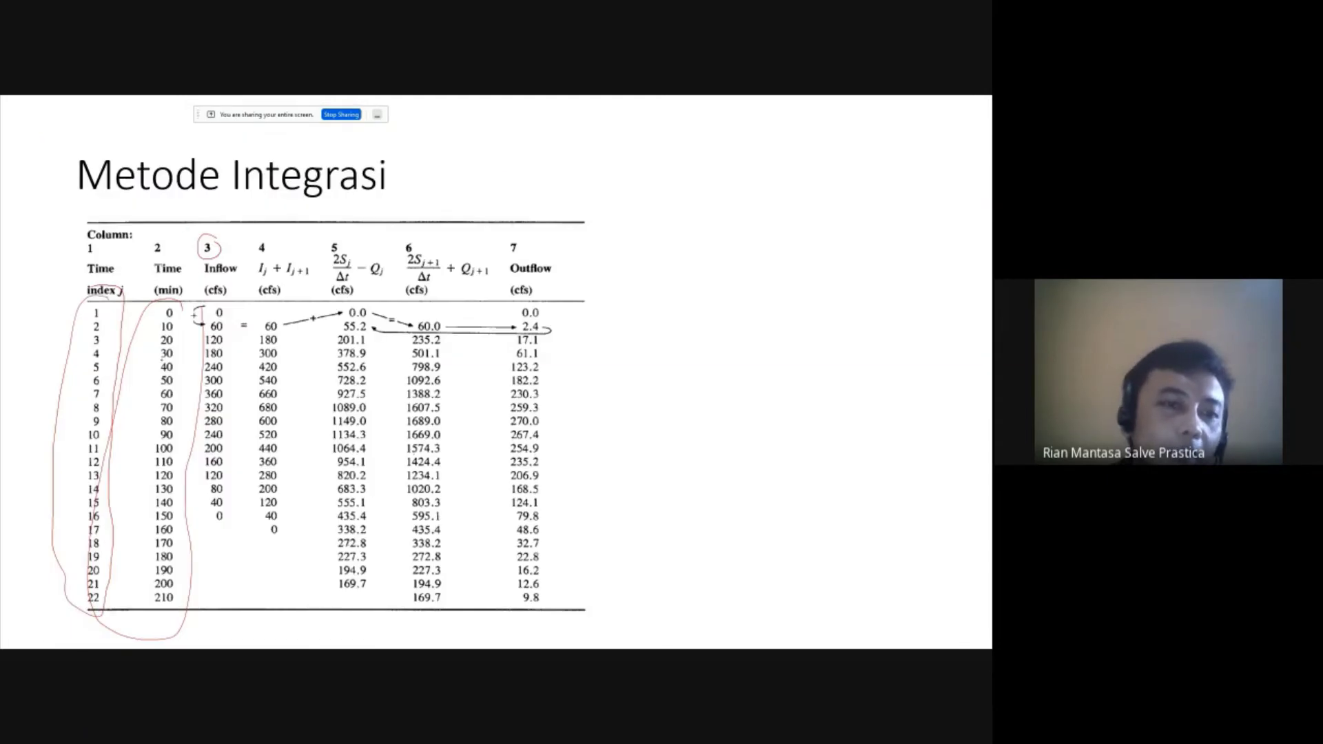
key(Left)
key(Right)
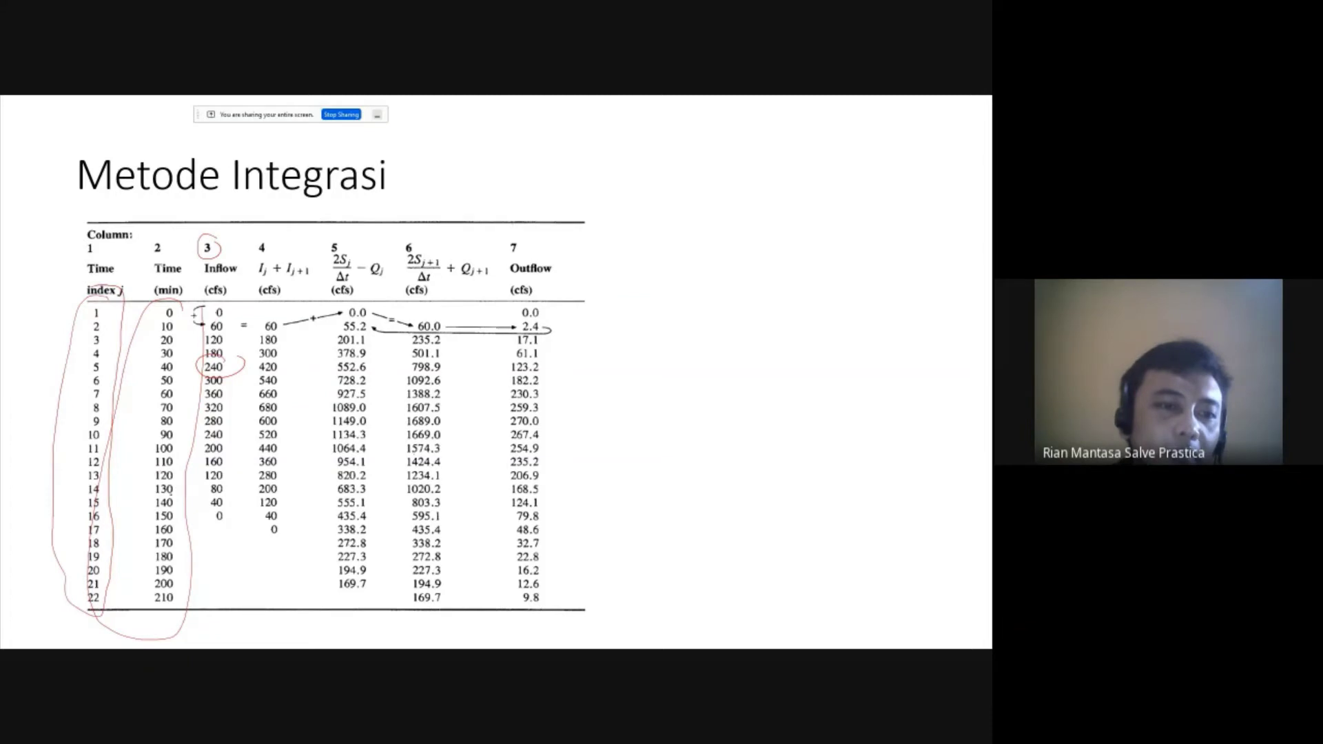
key(Left)
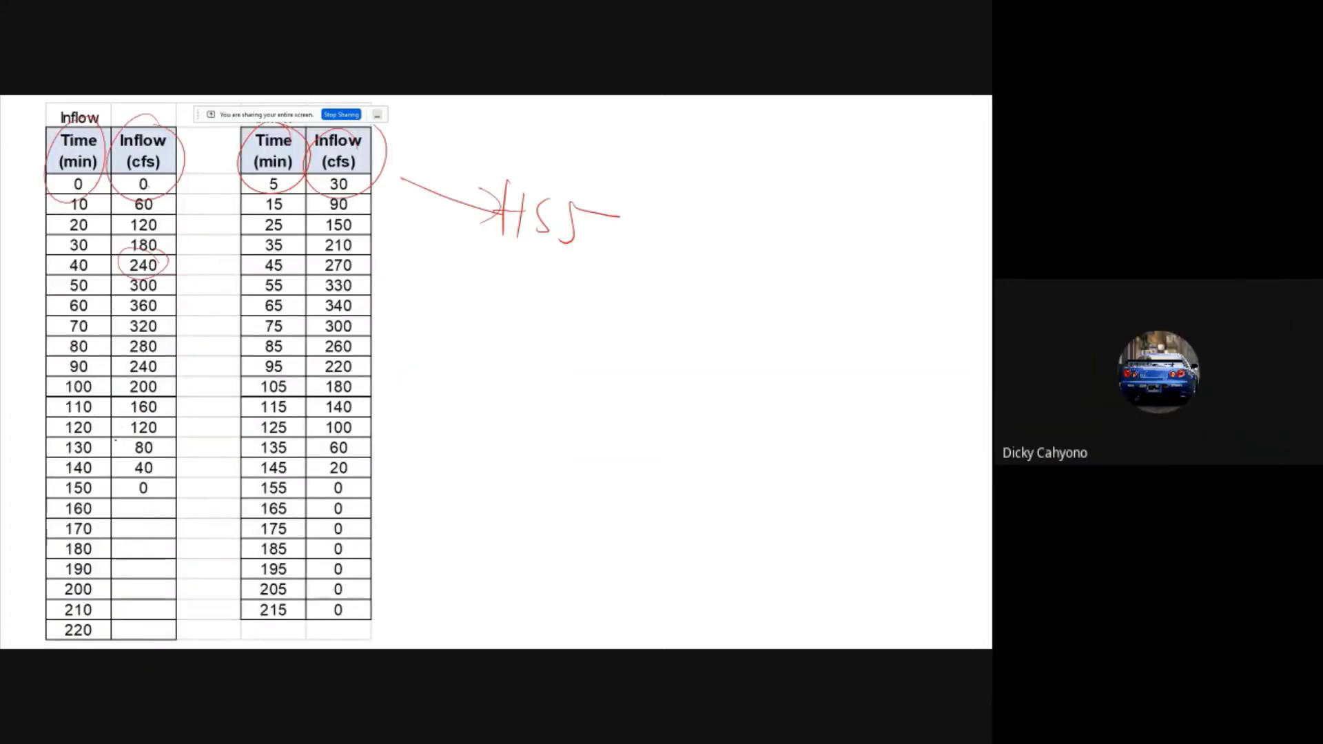
Step: Circle the 240 inflow, then on Metode Integrasi circle 40 at 140 minutes and column 4's 60
drag(165, 455, 167, 461)
key(Left)
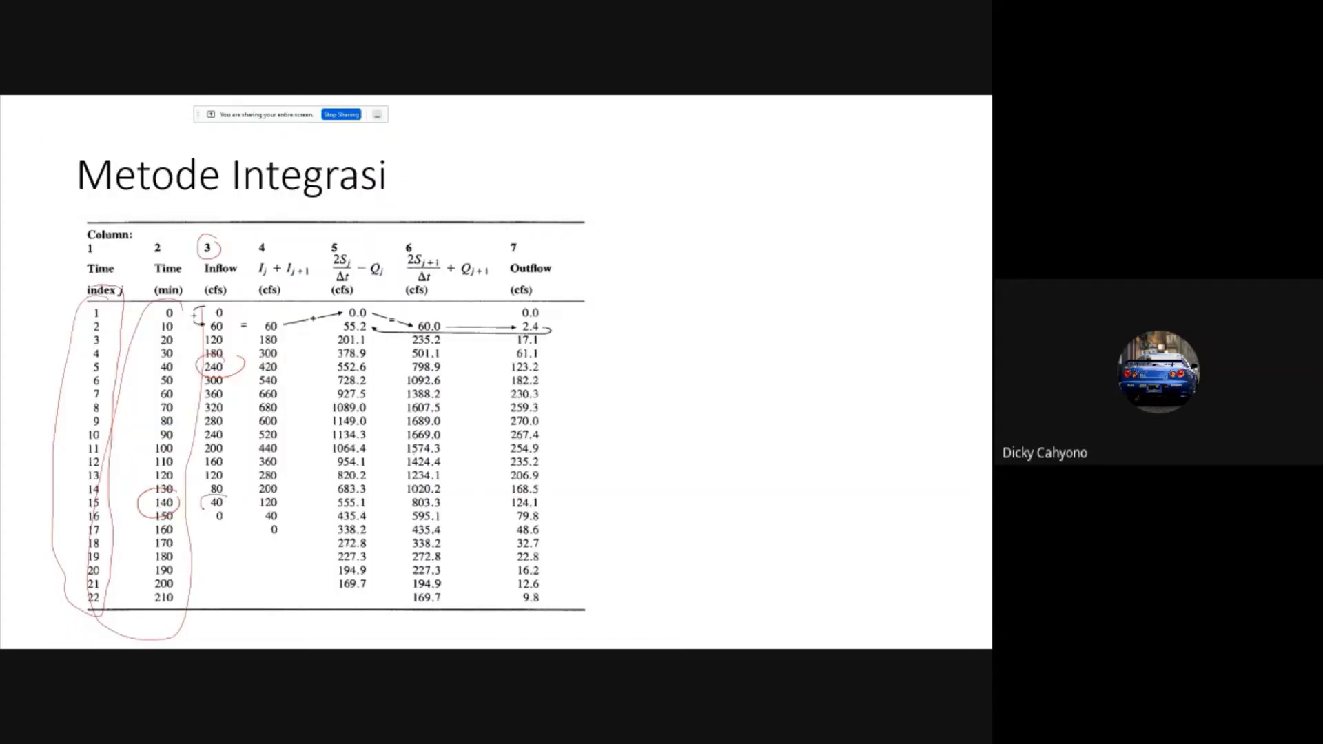
drag(201, 507, 231, 497)
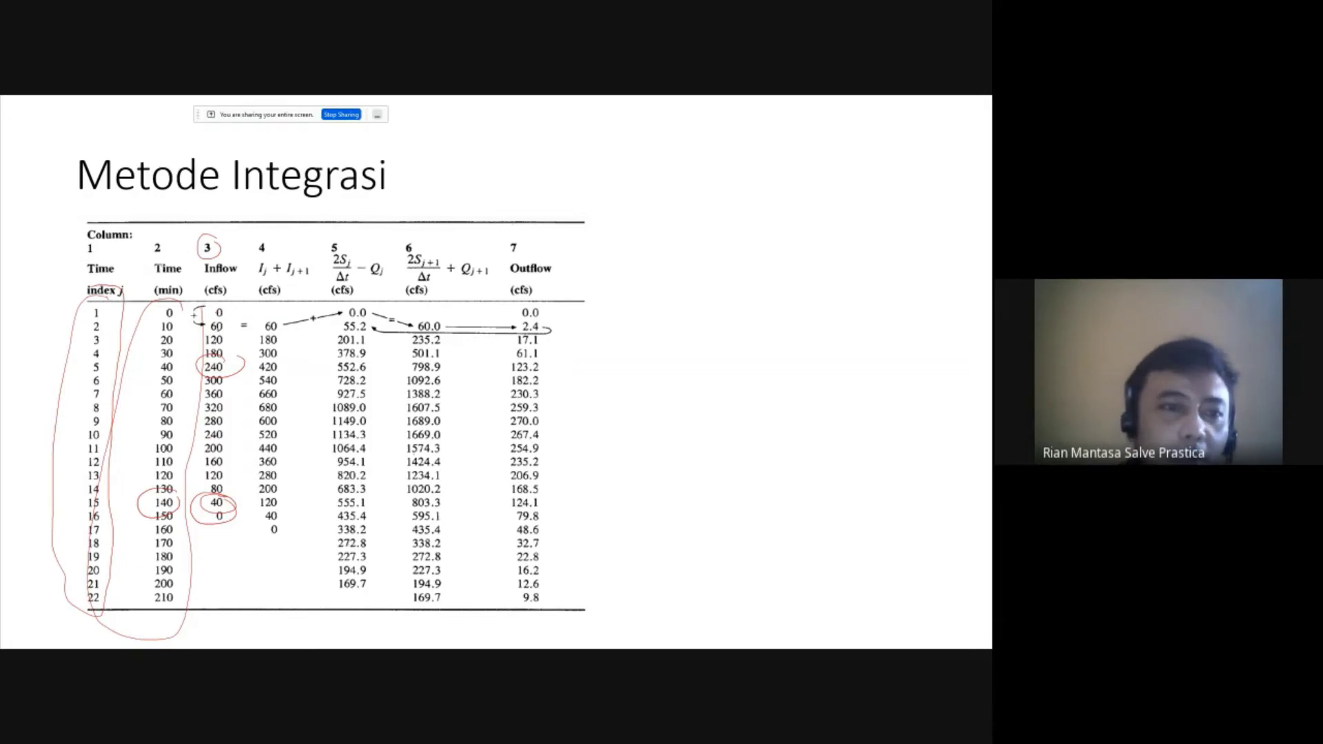
drag(256, 329, 290, 334)
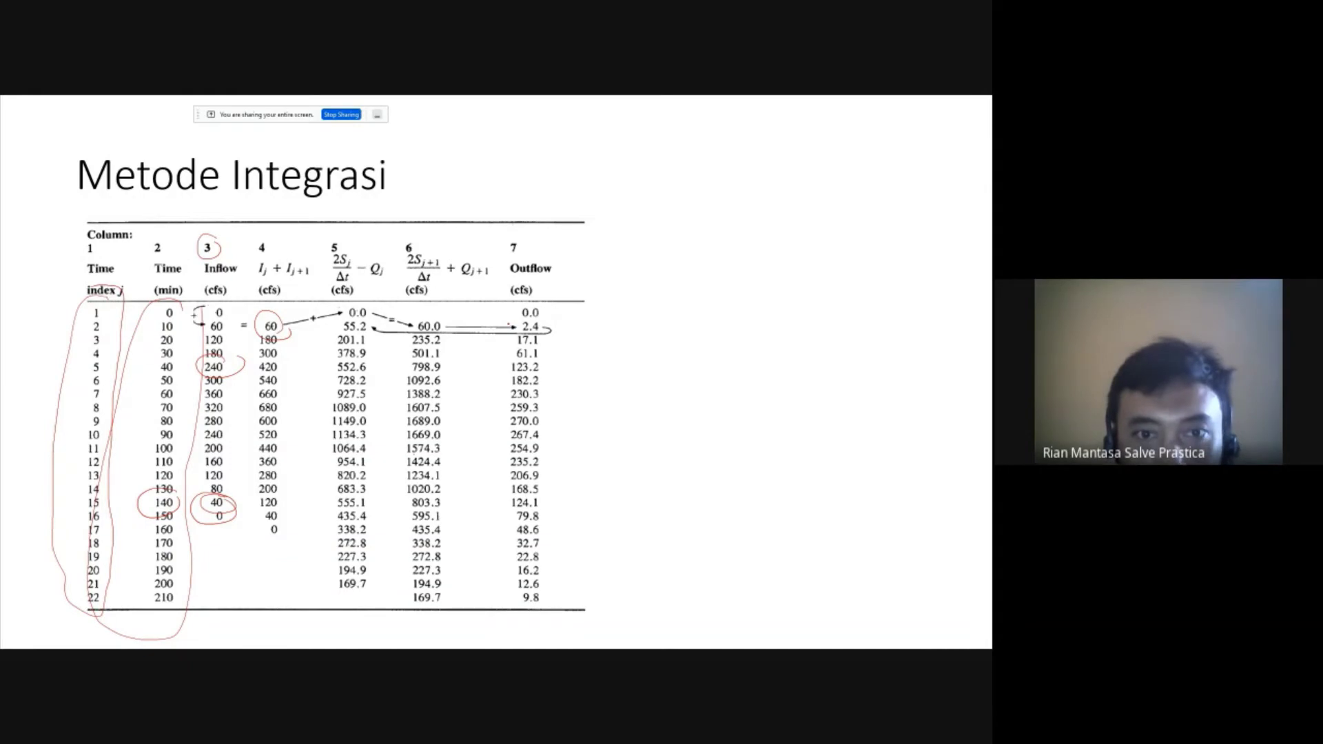
Step: Flip through the annotated inflow, storage and Metode Integrasi slides, then end the show on the H waduk table
key(Right)
key(Left)
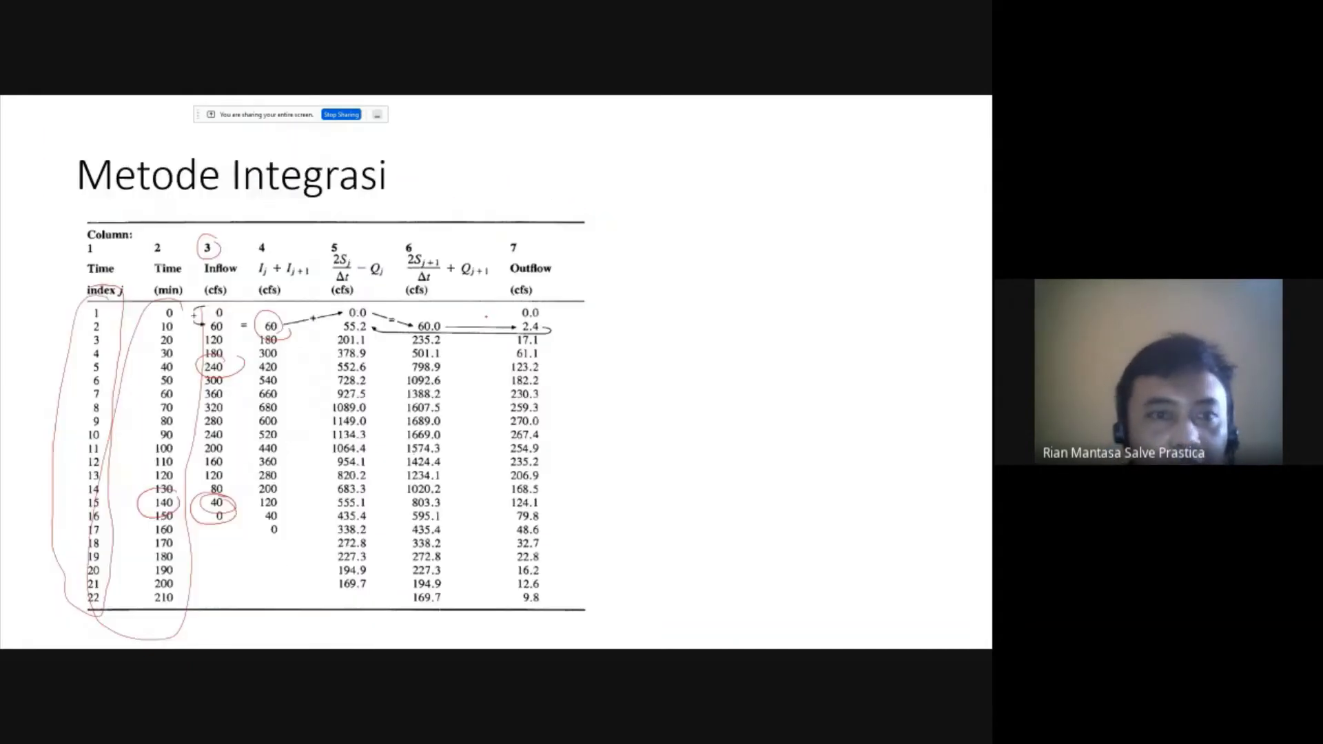
key(Right)
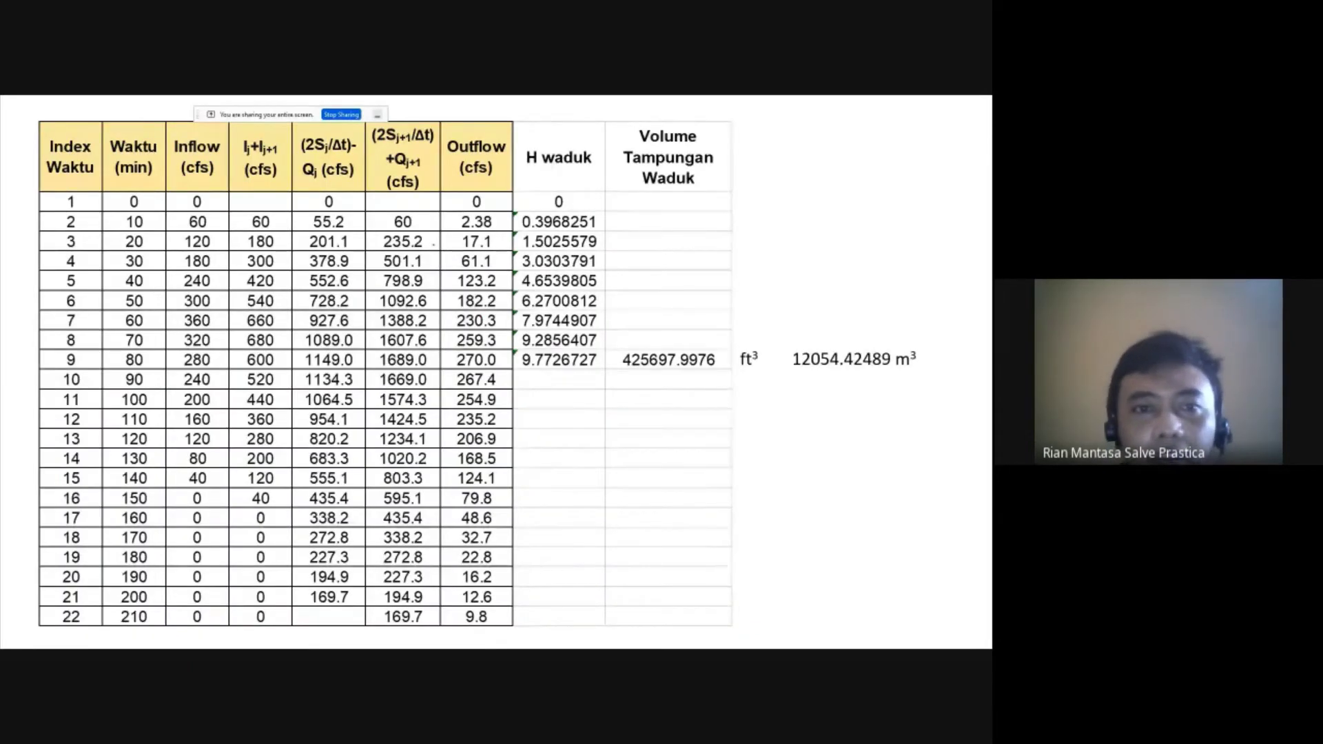
key(Right)
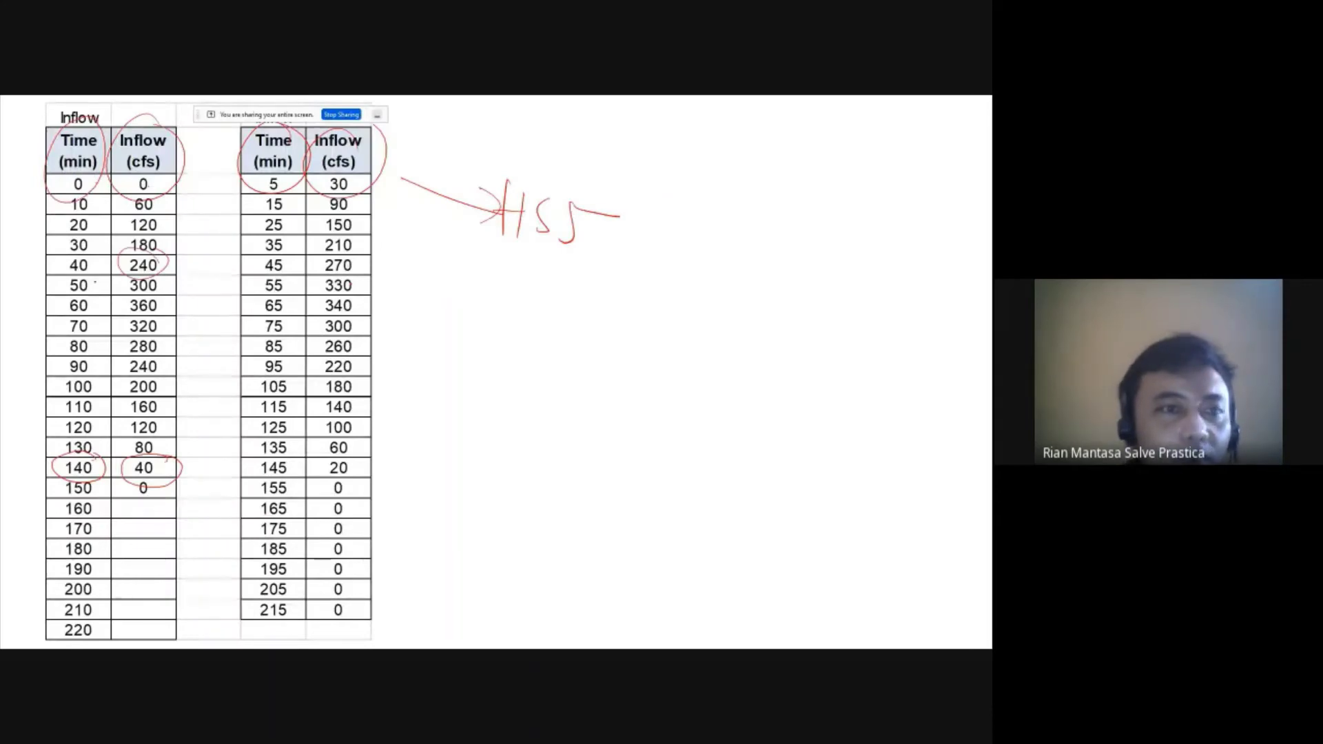
key(Left)
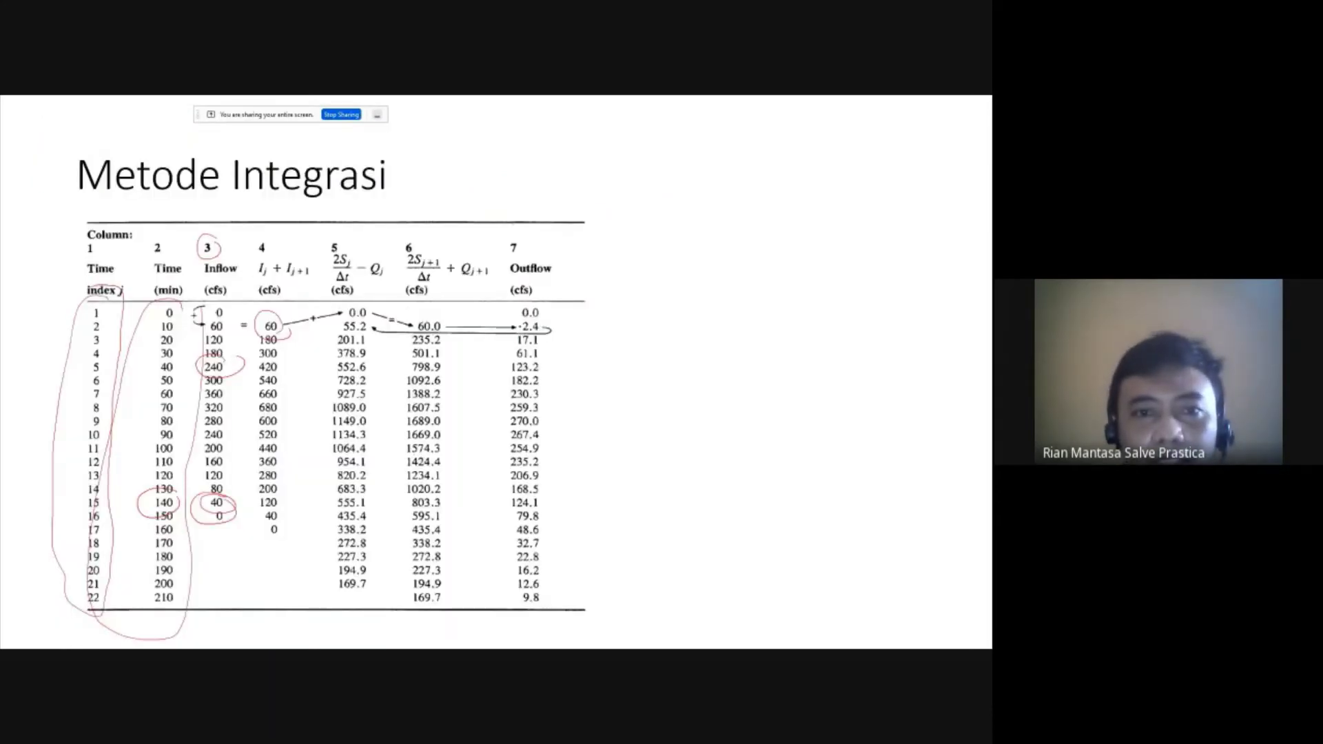
key(Right)
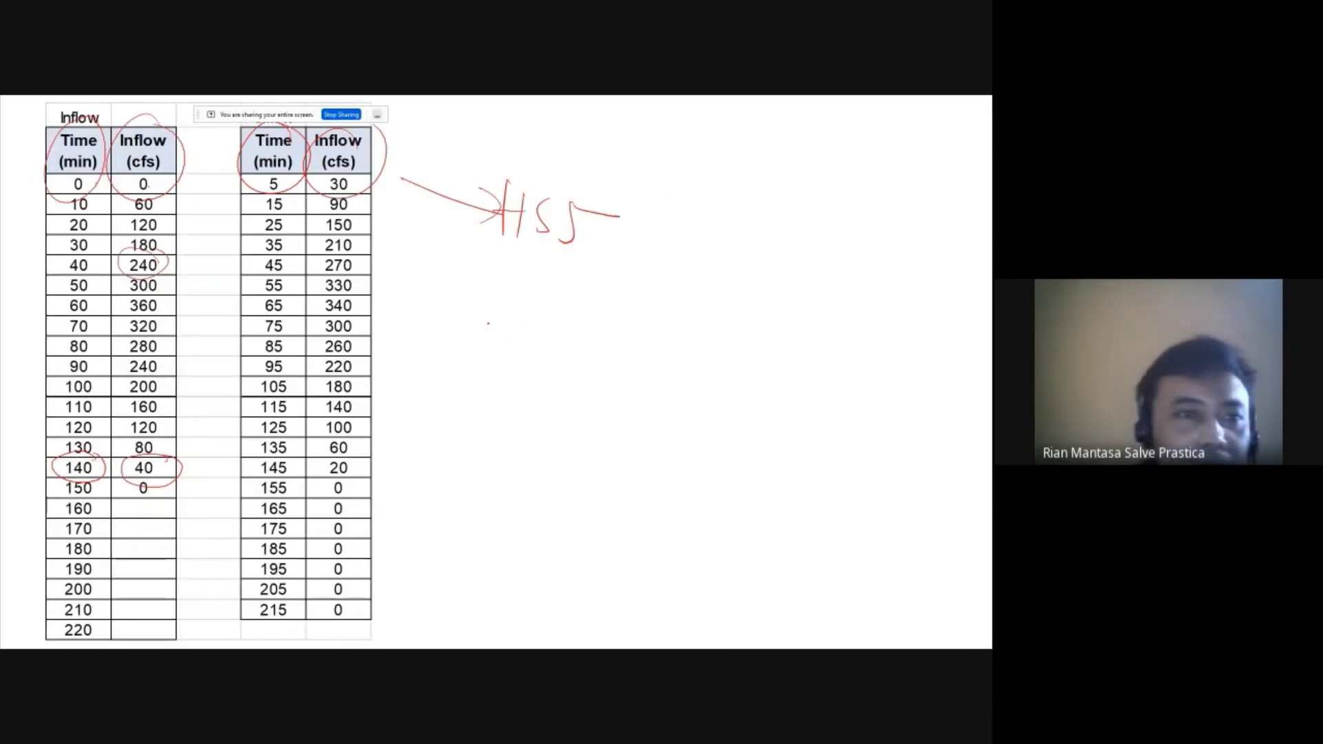
key(Left)
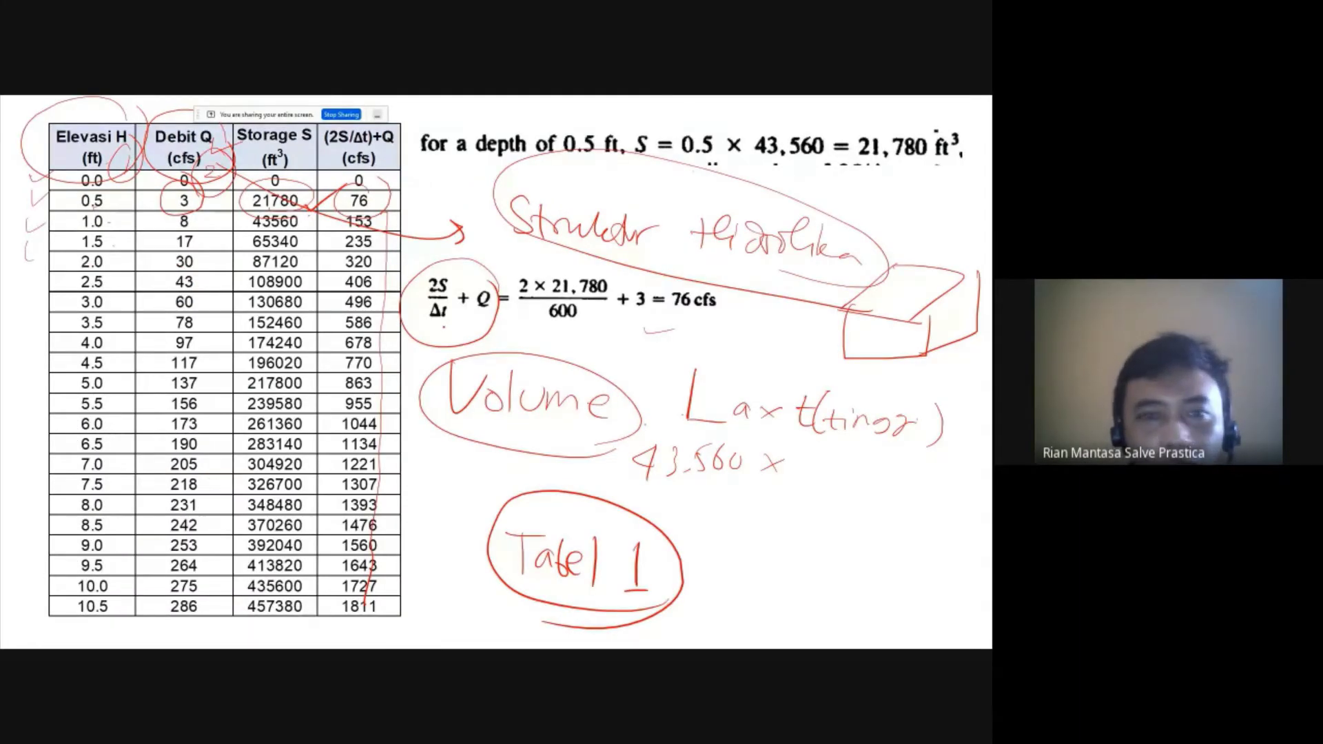
key(Right)
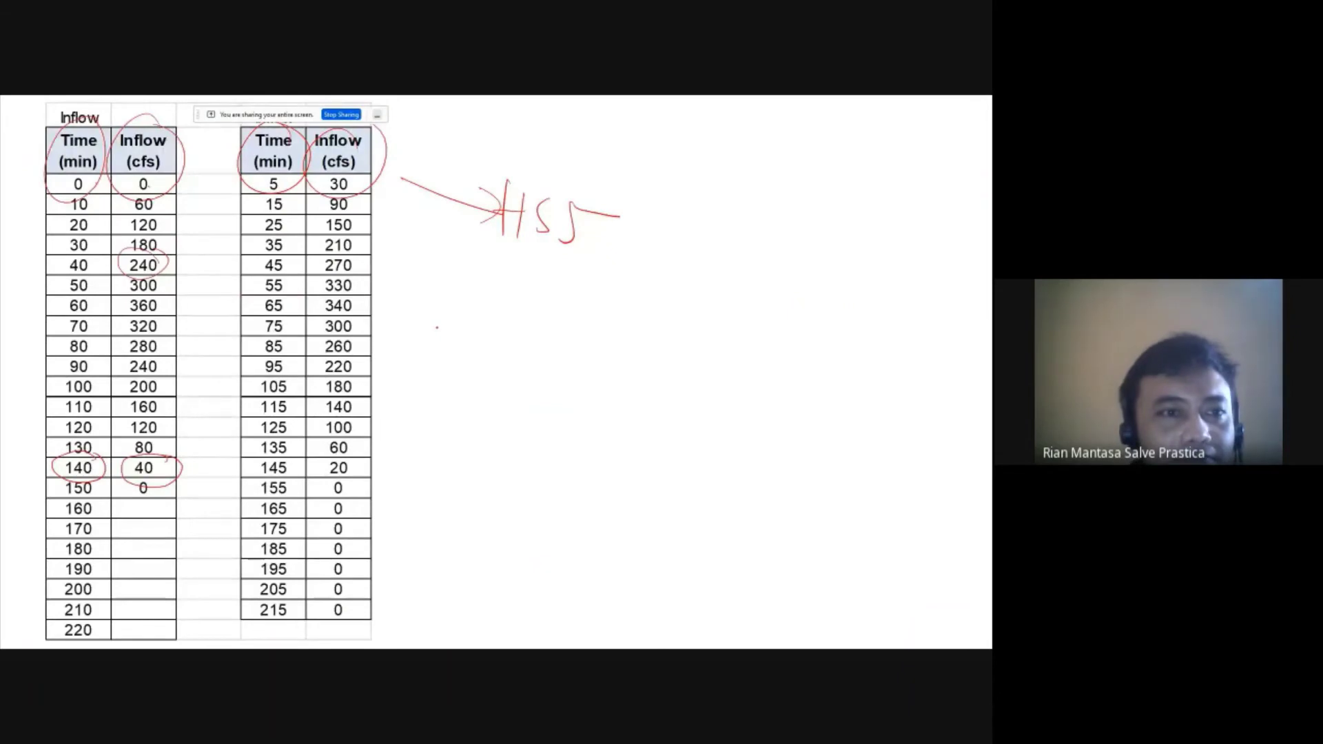
key(Right)
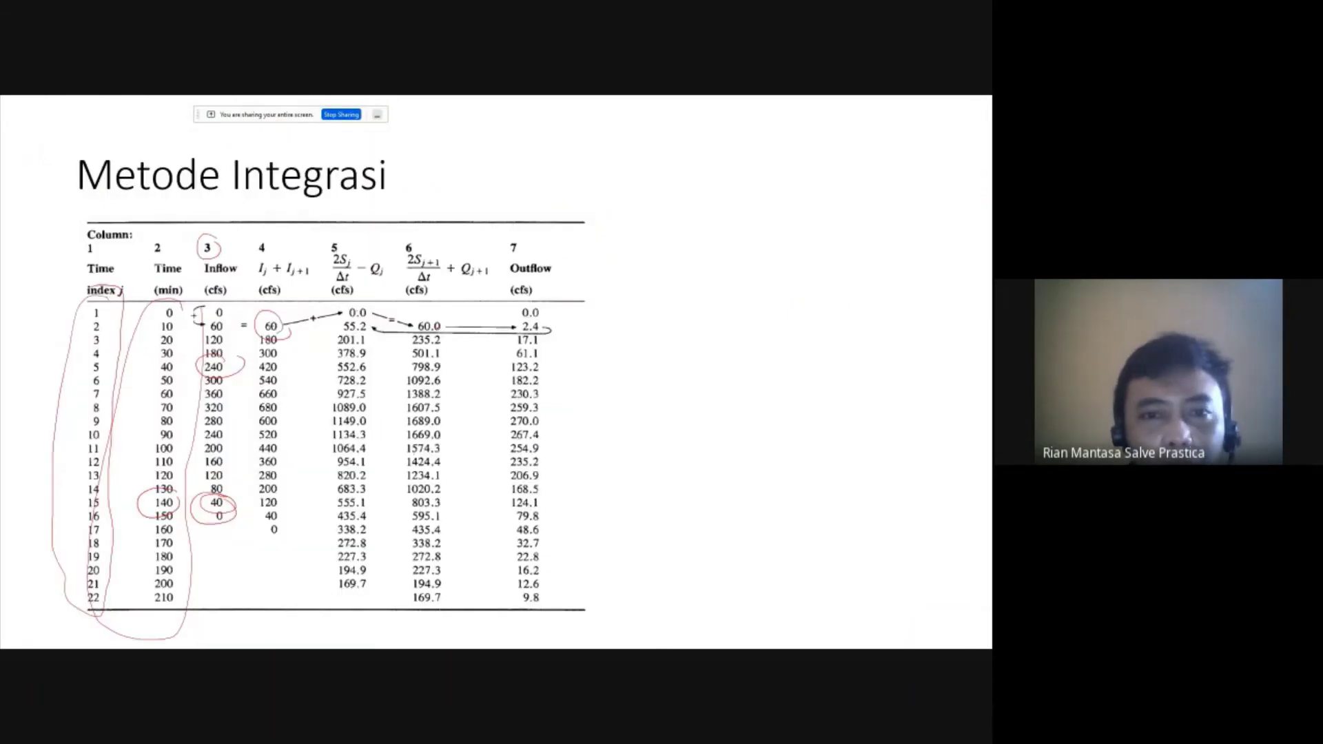
key(Left)
key(Left)
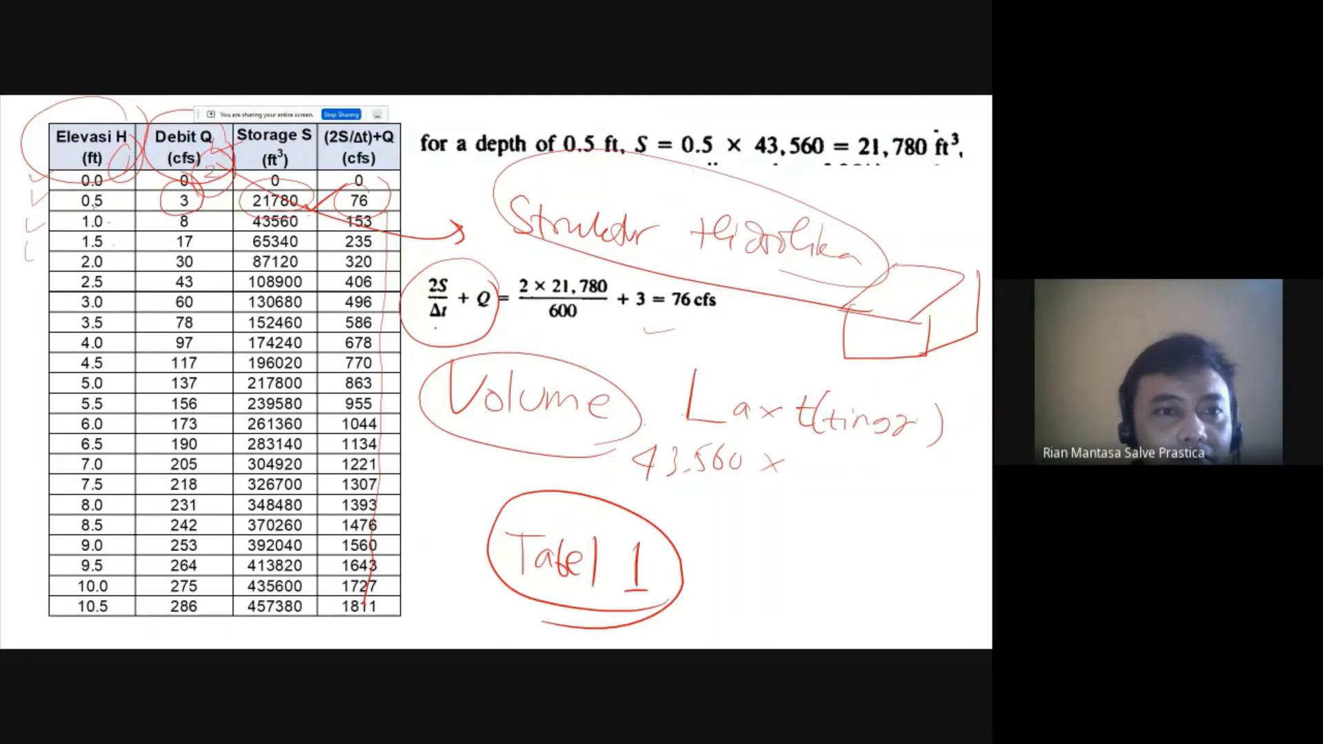
key(Right)
key(Right)
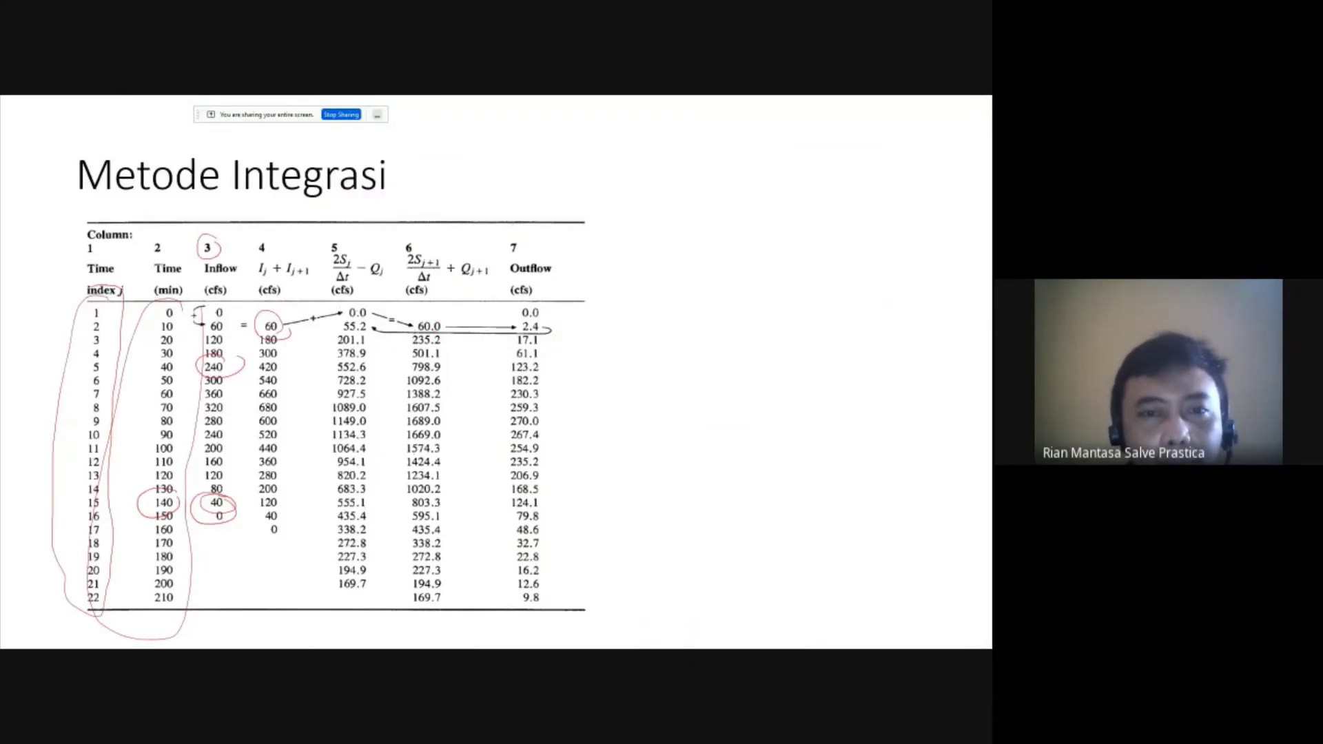
key(Right)
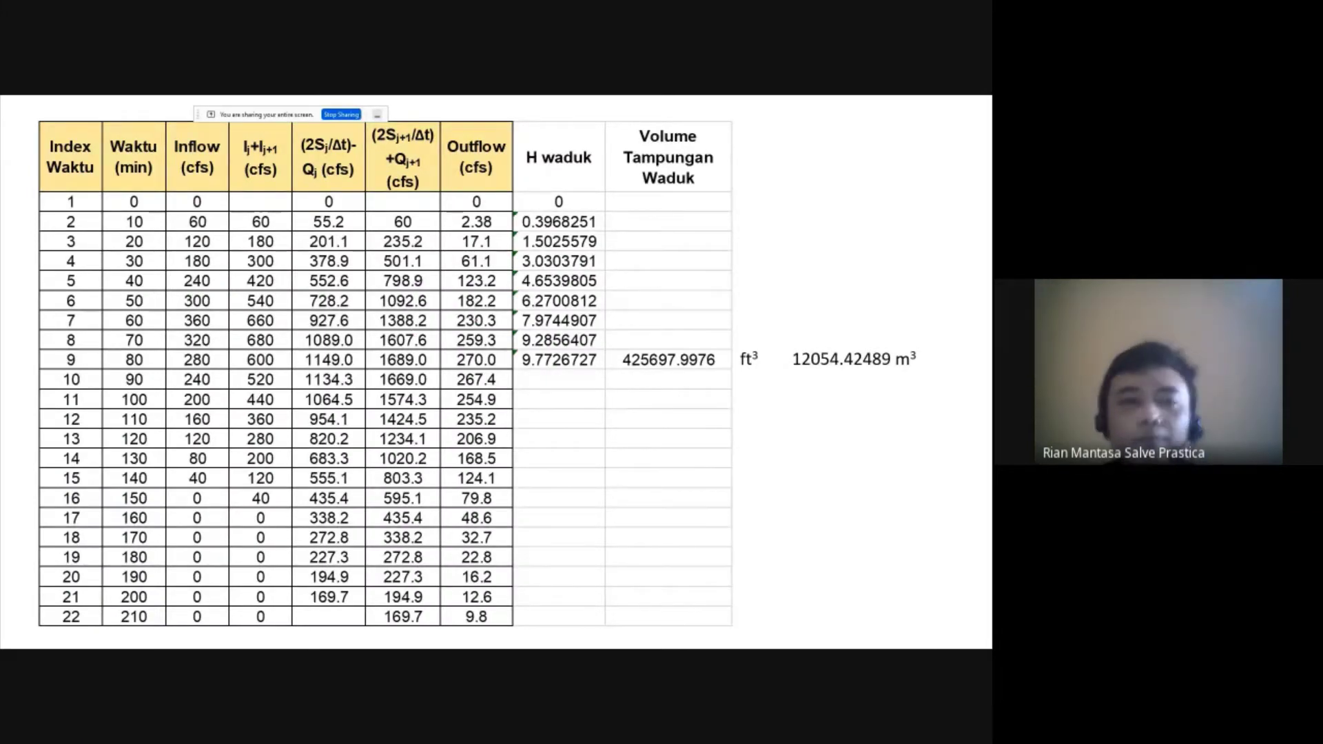
key(Escape)
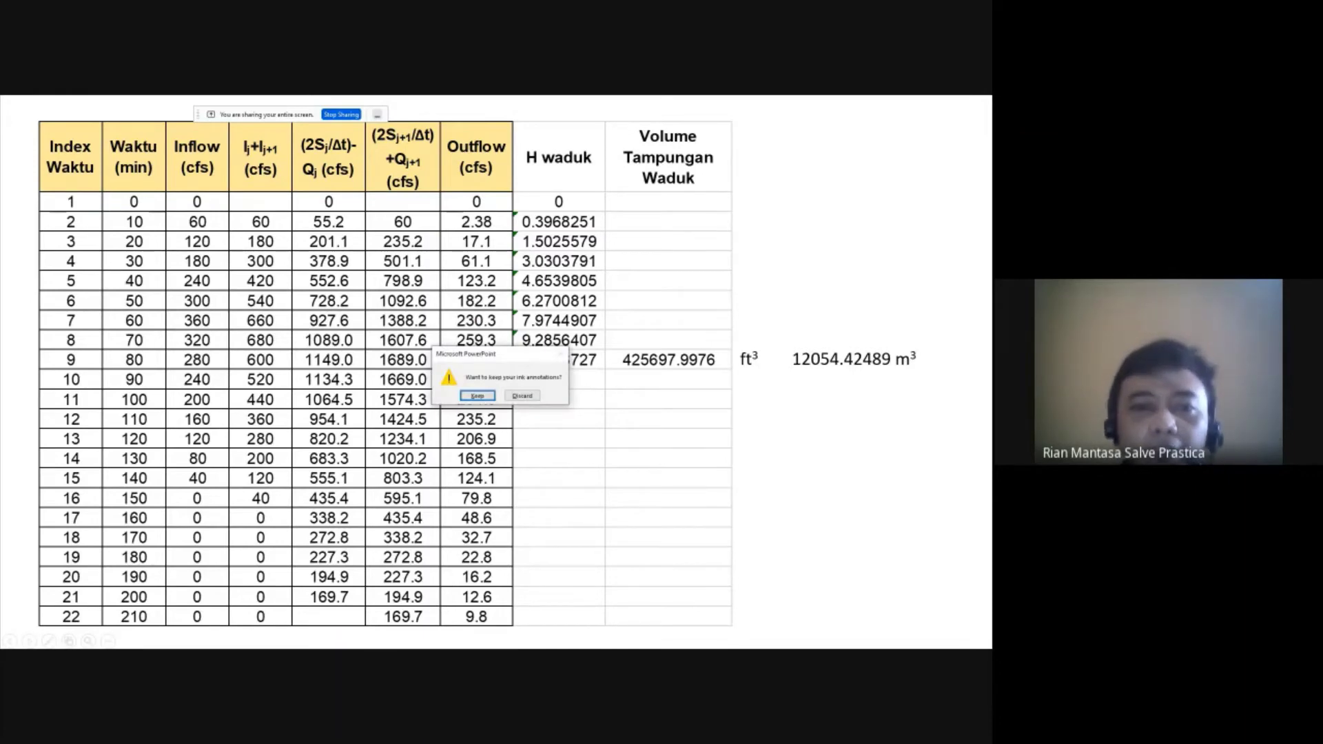
Step: Dismiss the keep-ink prompt and bring the Level Pool Routing workbook forward
key(Return)
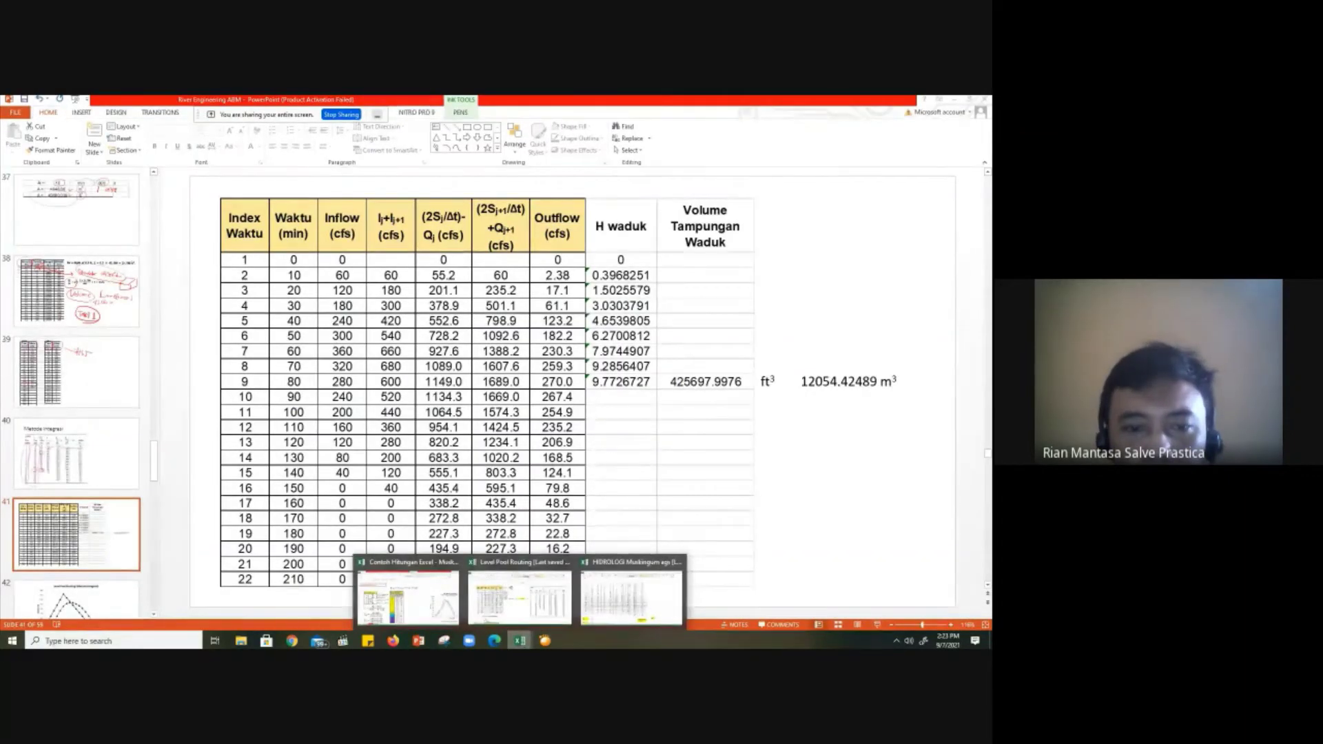
click(521, 605)
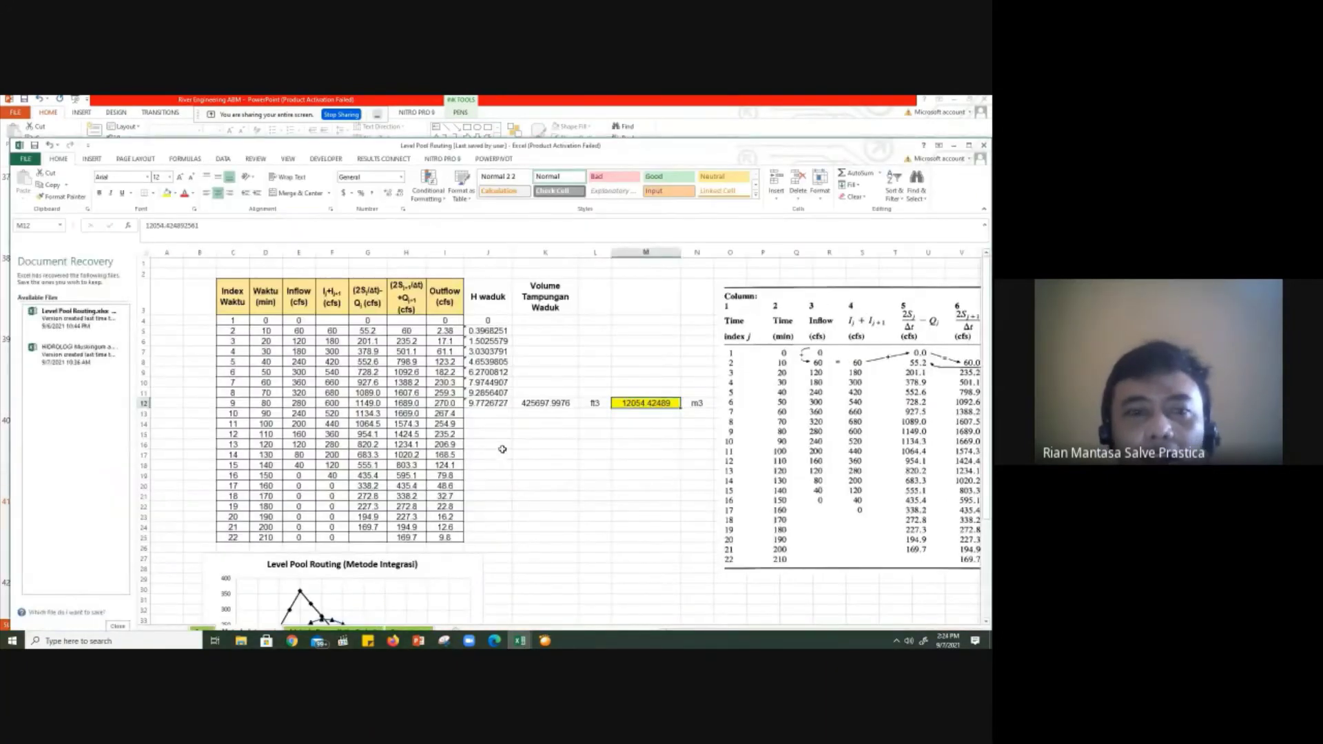
Step: Close Document Recovery, inspect cell I5's outflow formula, and maximize the Excel window
click(118, 625)
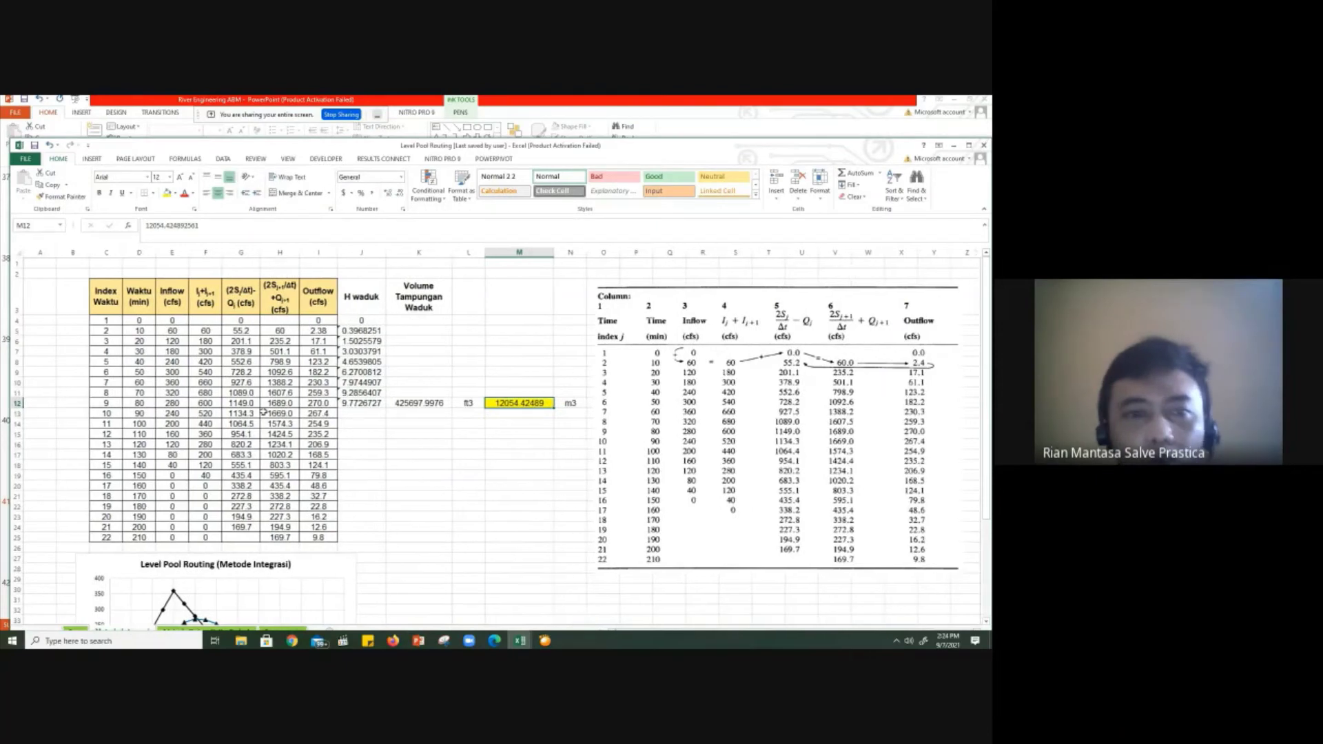
double_click(369, 331)
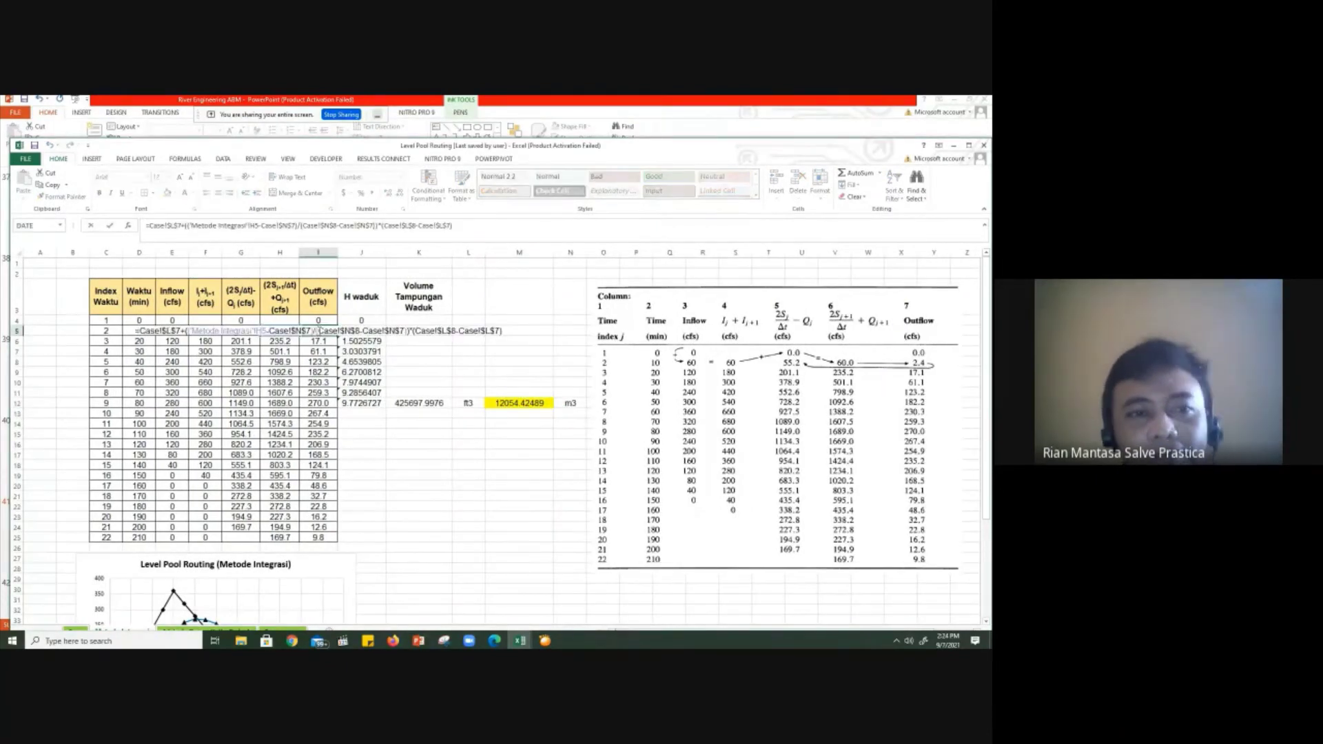
key(Escape)
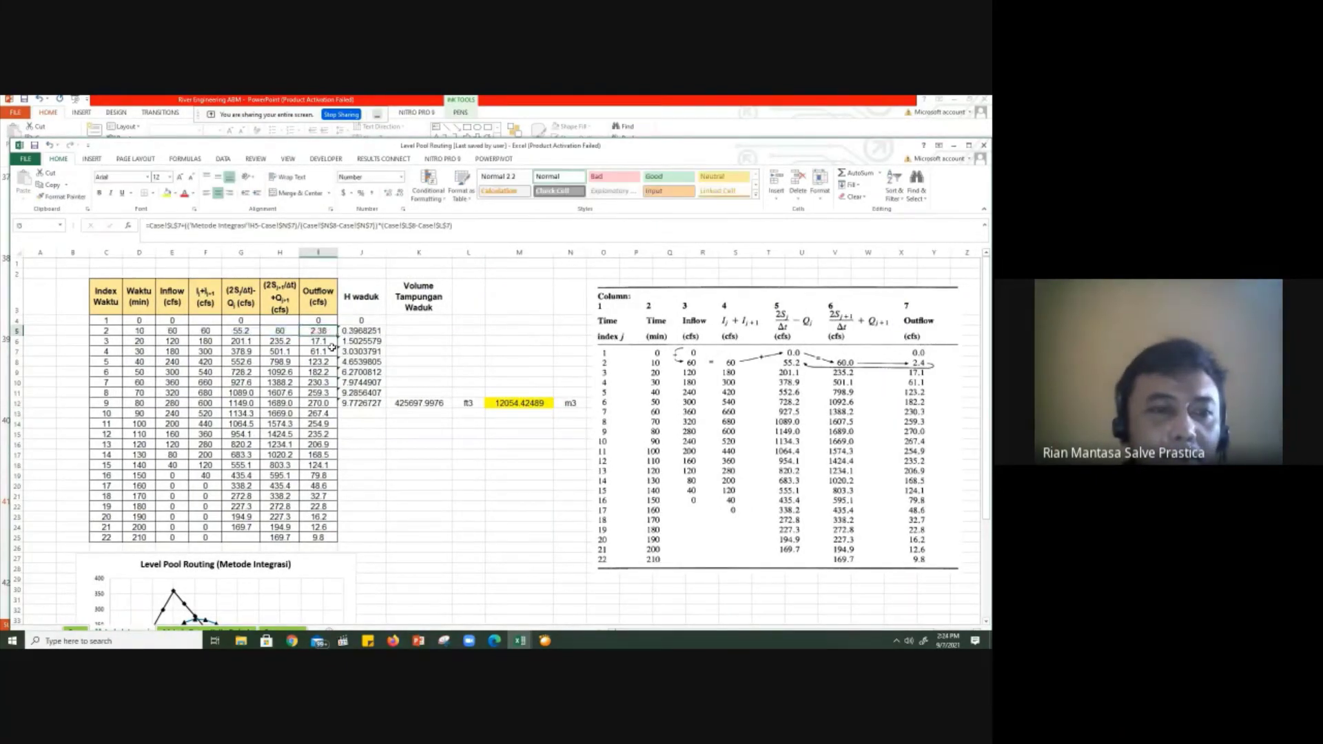
double_click(544, 146)
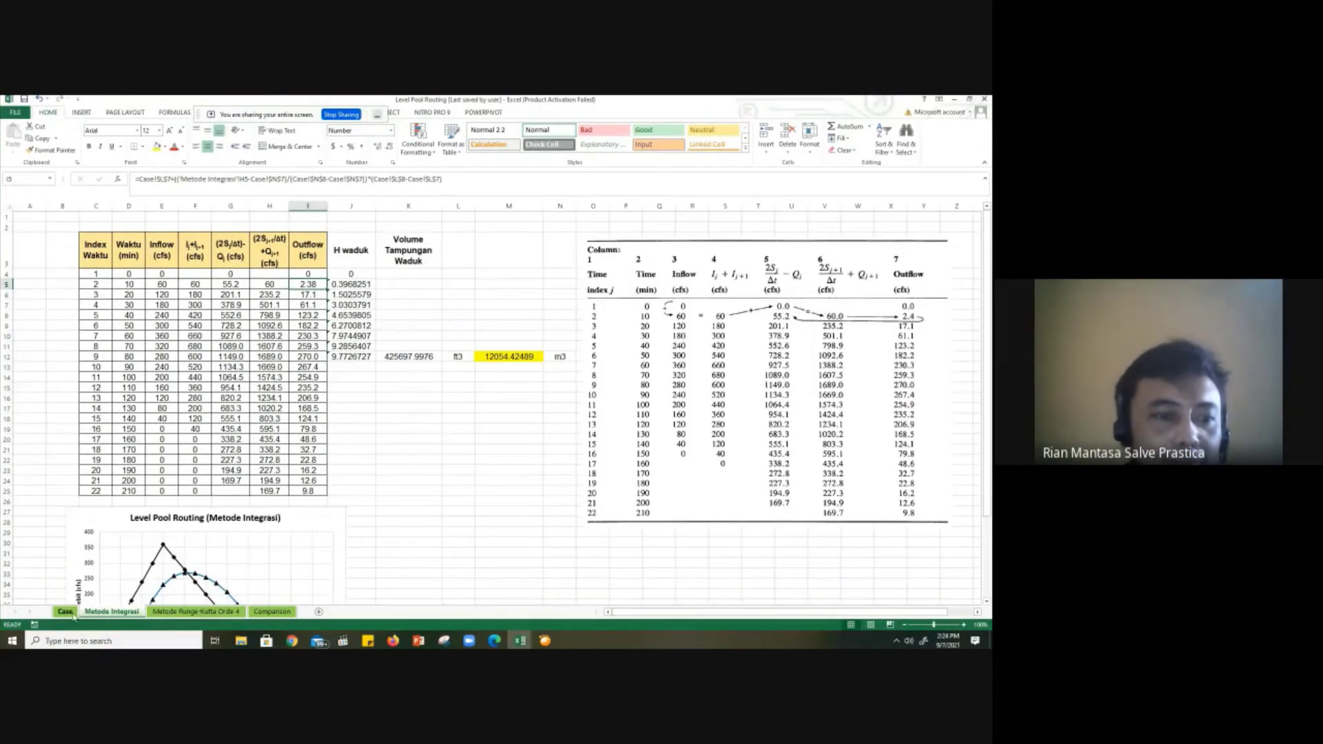
Step: Toggle between sheets, recheck I5's formula keeping 2.38, and settle on the Case sheet
click(65, 611)
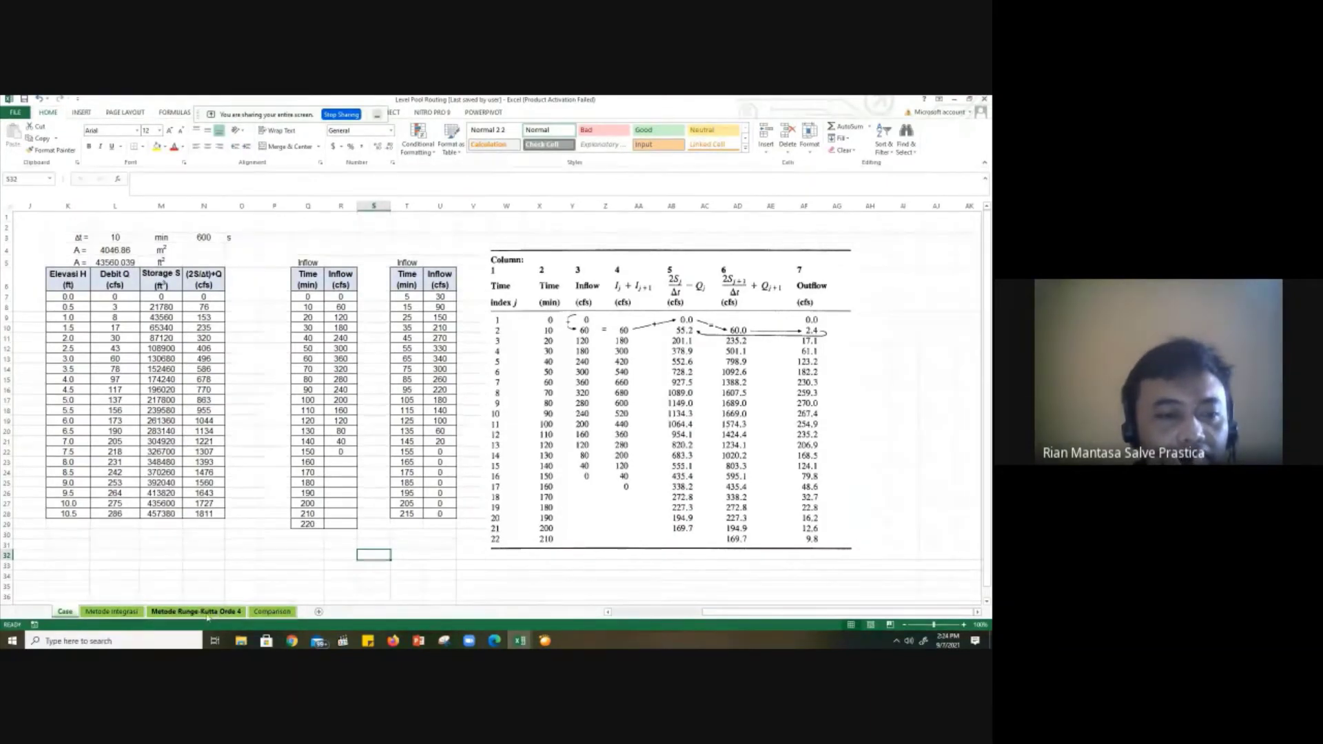
click(127, 616)
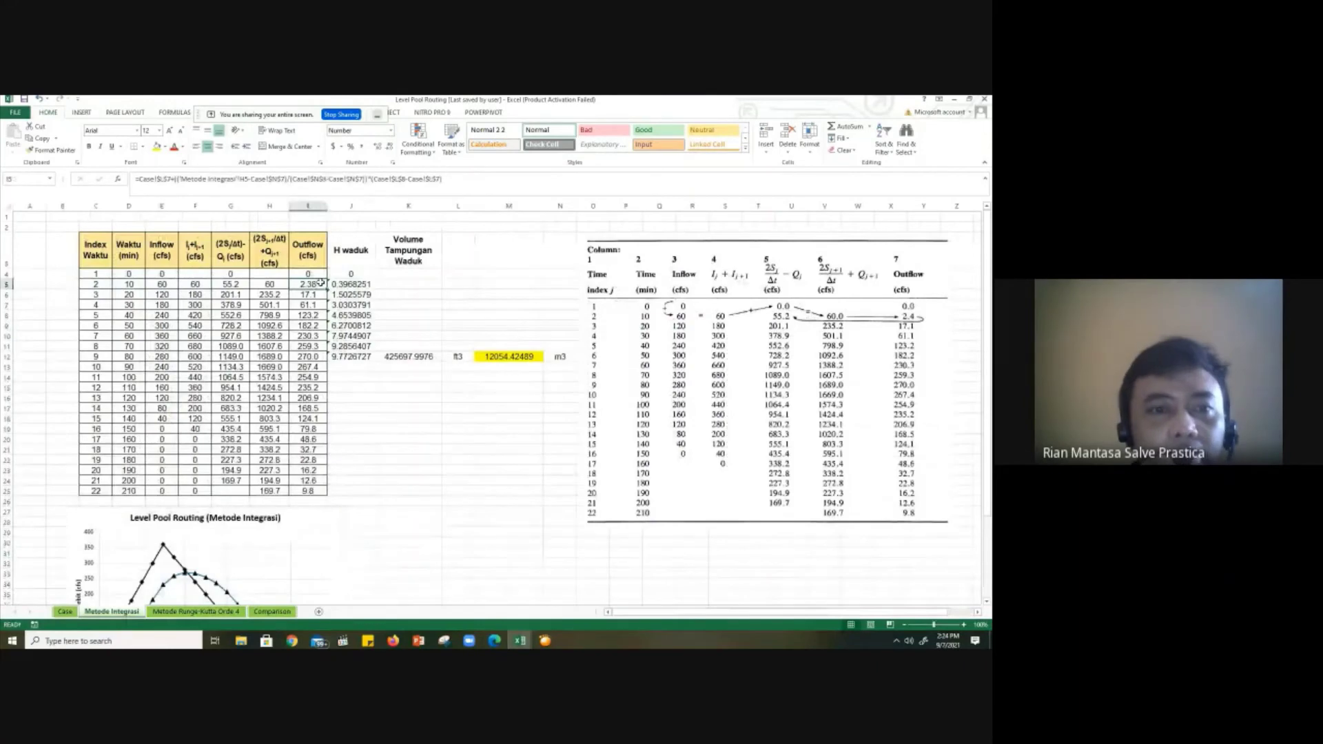
double_click(310, 284)
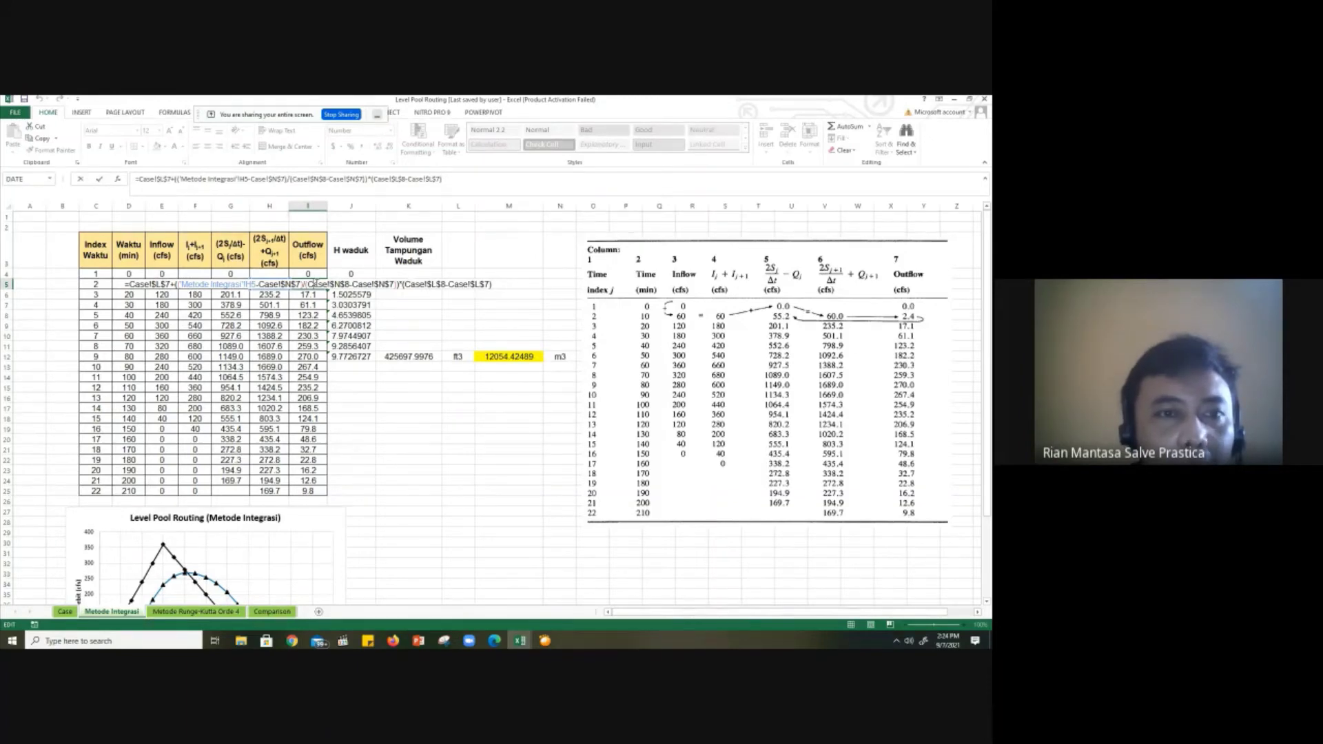
key(ctrl+Return)
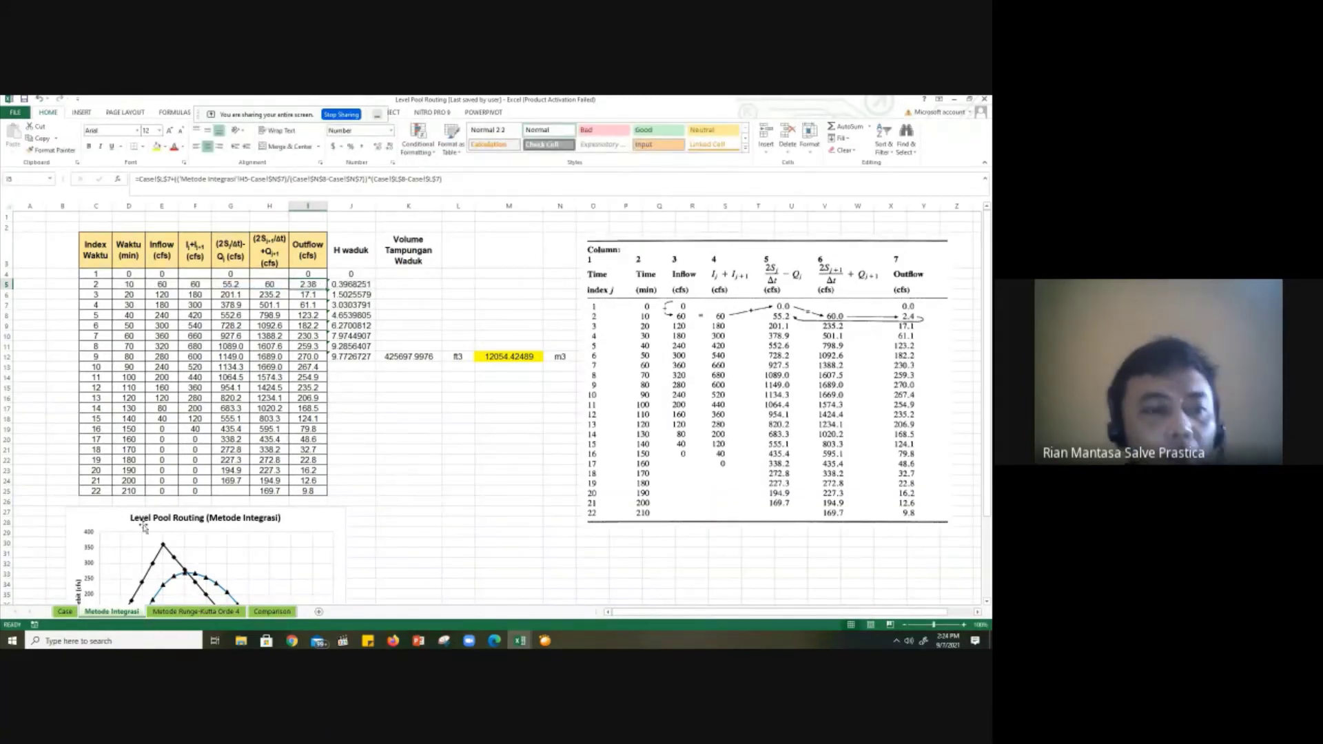
click(66, 612)
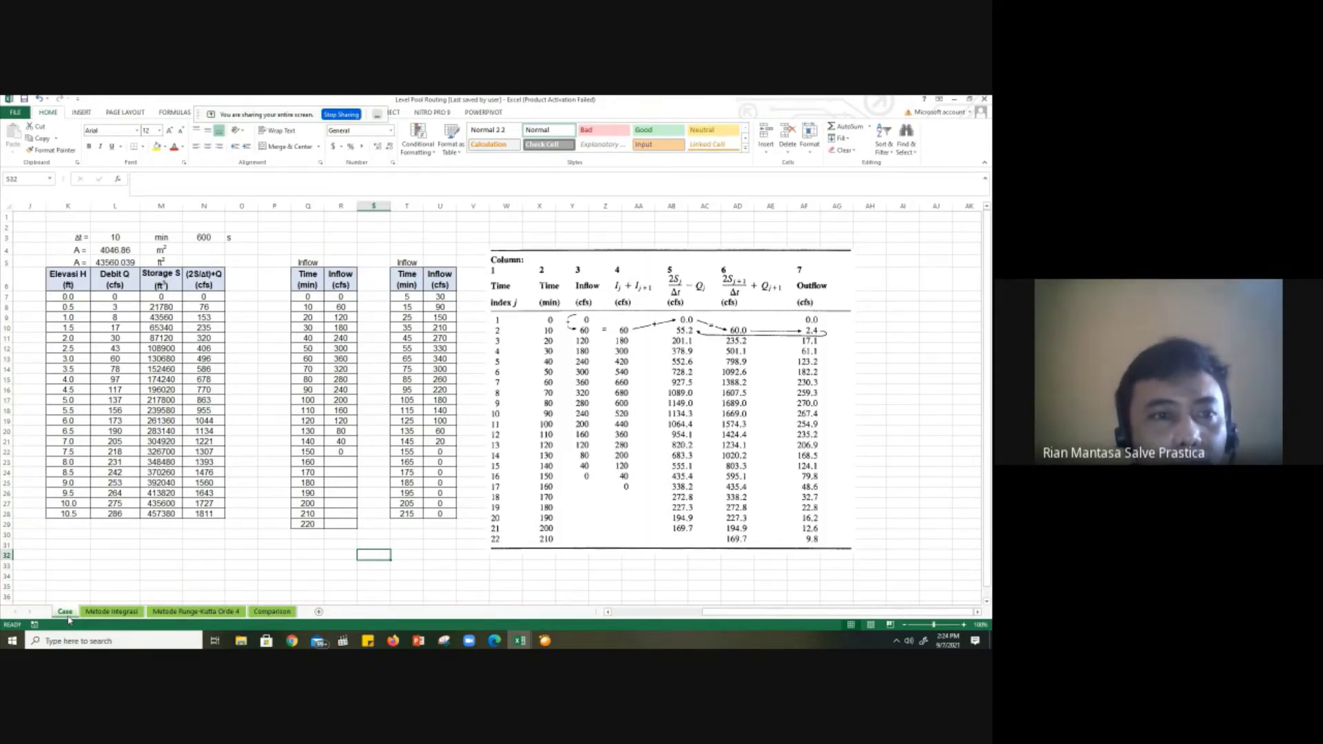
Step: On the Metode Integrasi sheet, view the FORECAST formula in cell J5 without changes
click(111, 612)
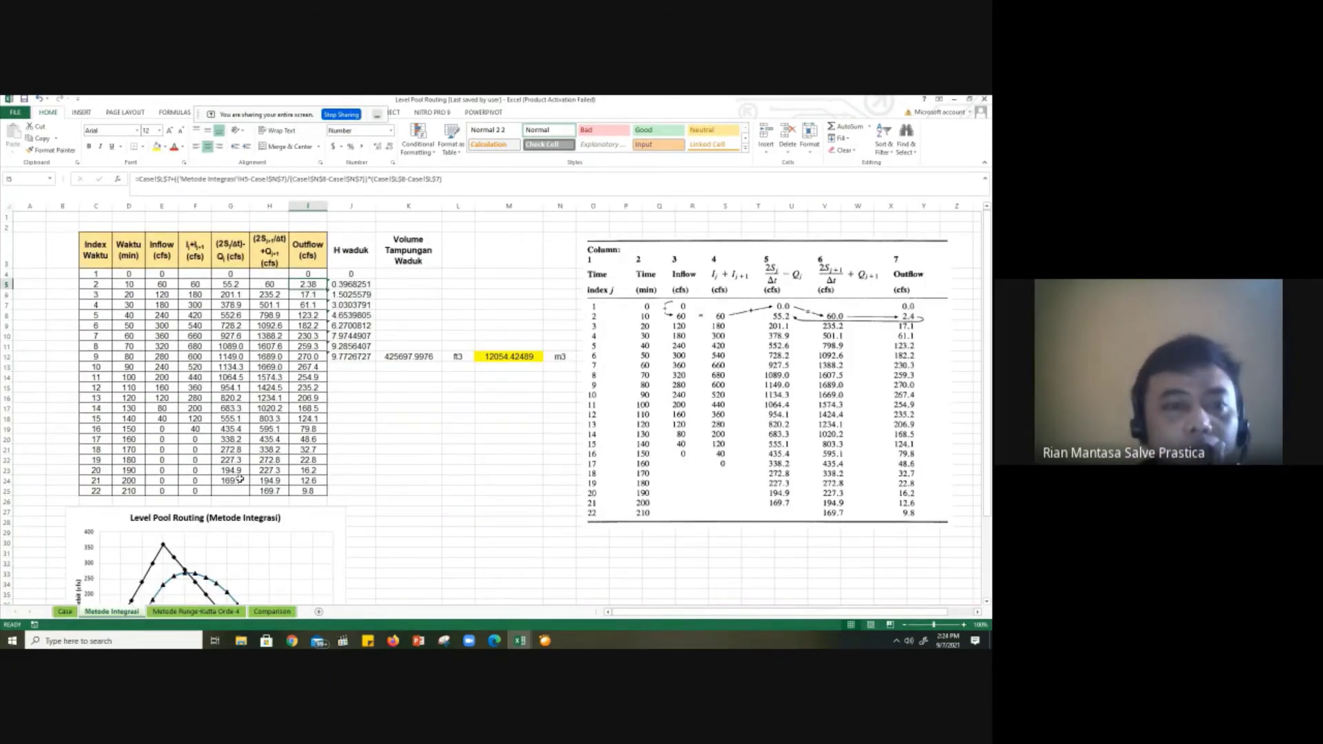
click(343, 282)
key(ctrl+Down)
double_click(343, 283)
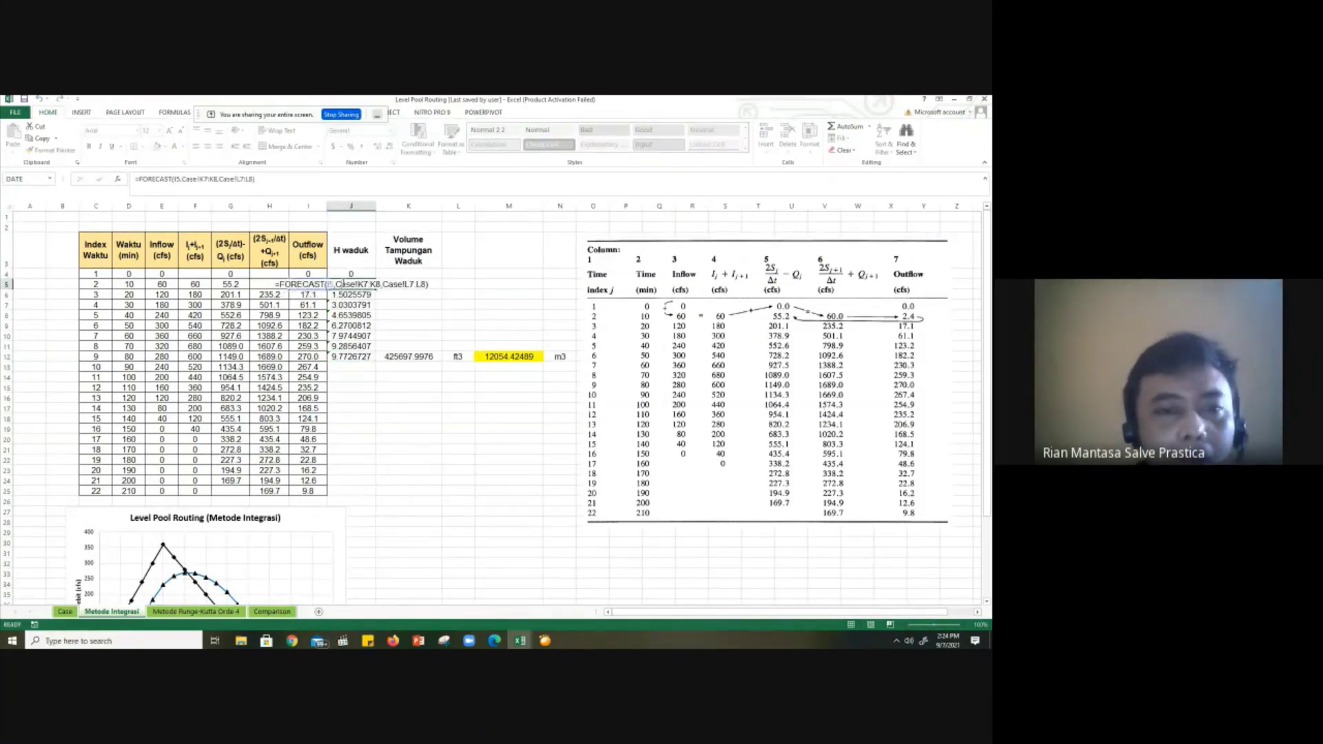
key(Escape)
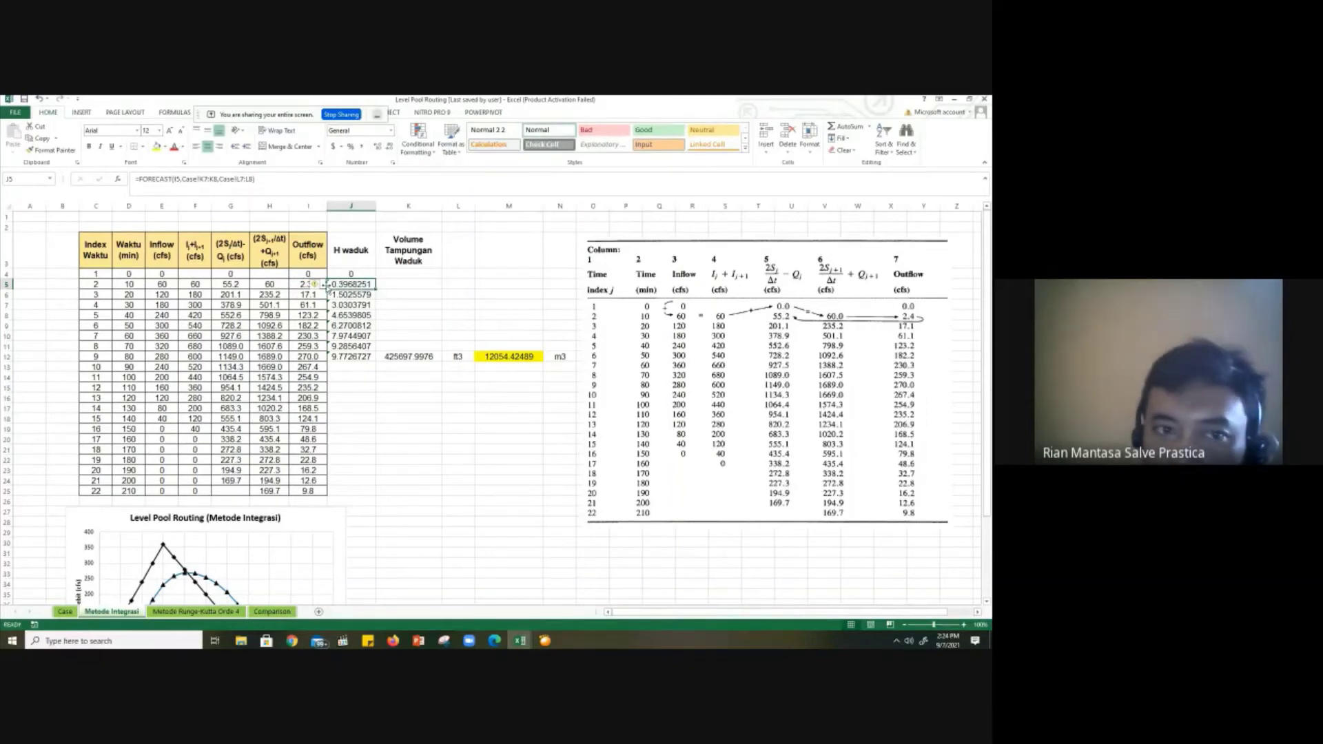
Step: View the I5 outflow formula, switch to the Case sheet, then bring PowerPoint forward
click(301, 285)
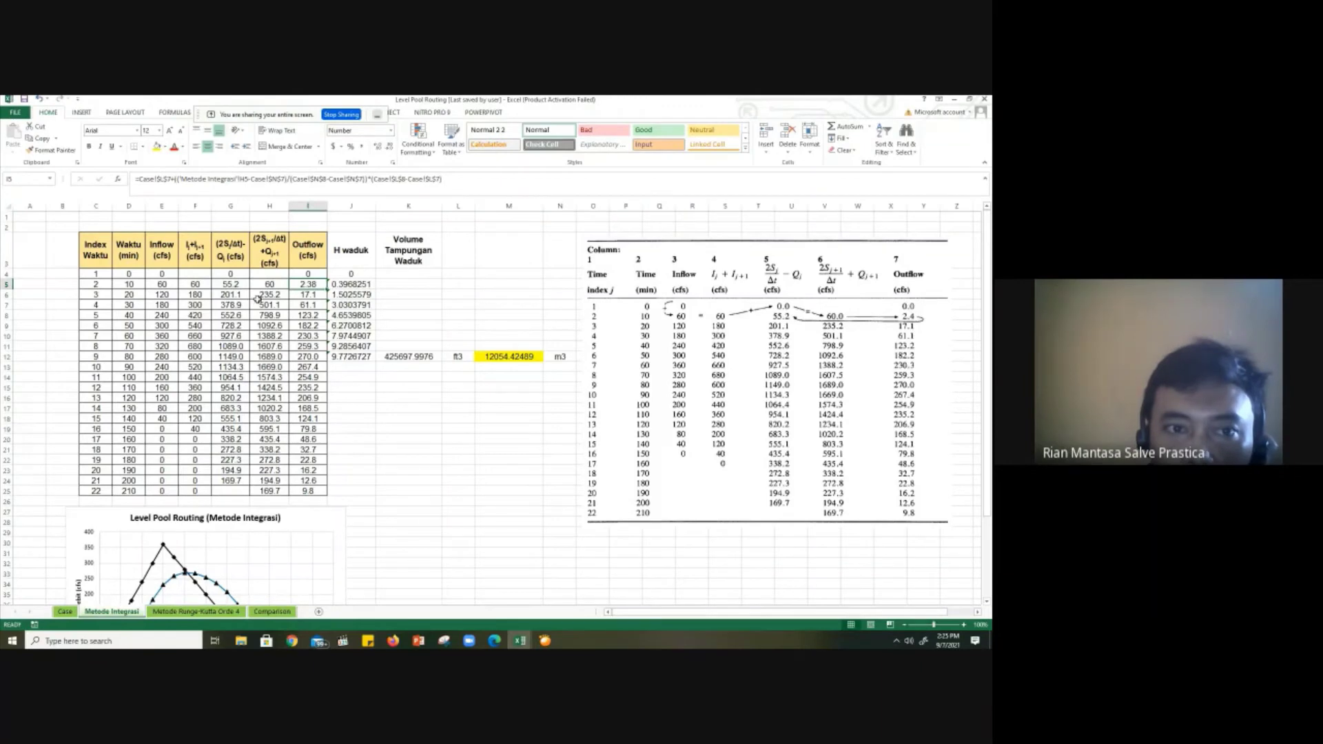
double_click(307, 282)
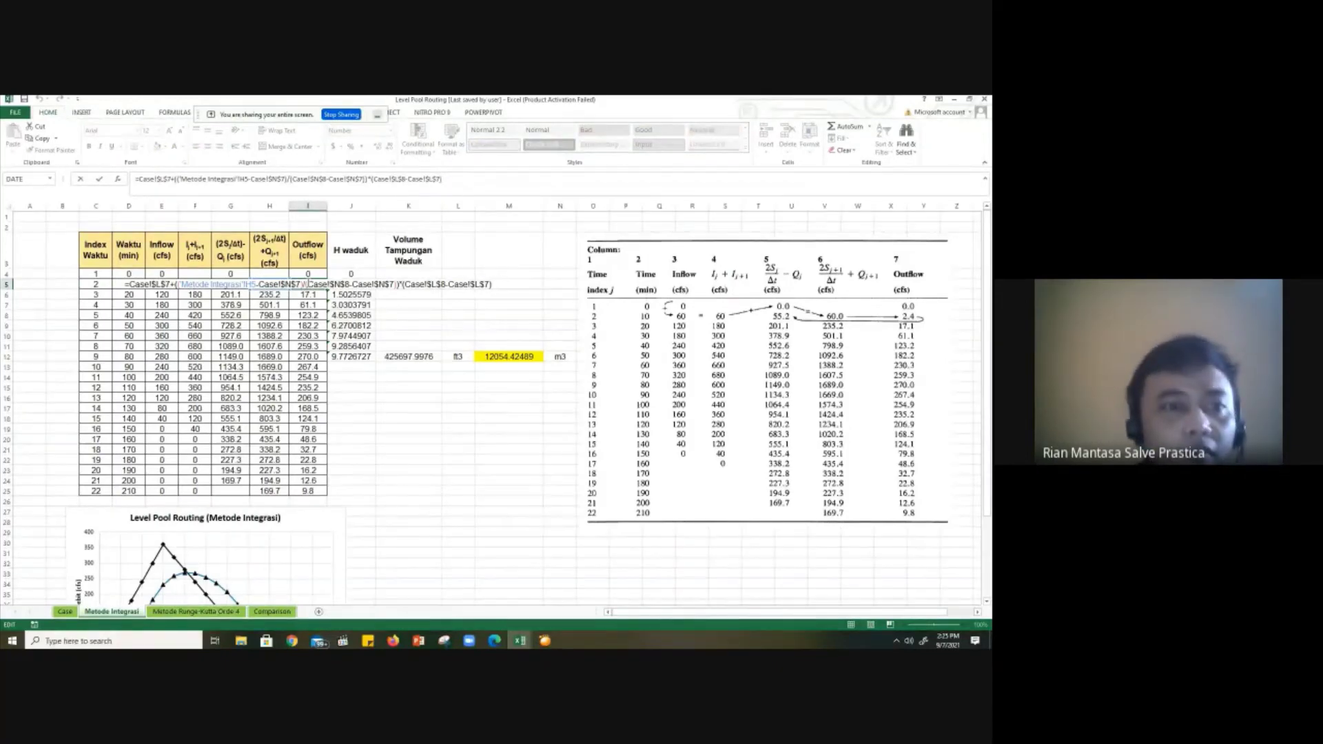
key(Escape)
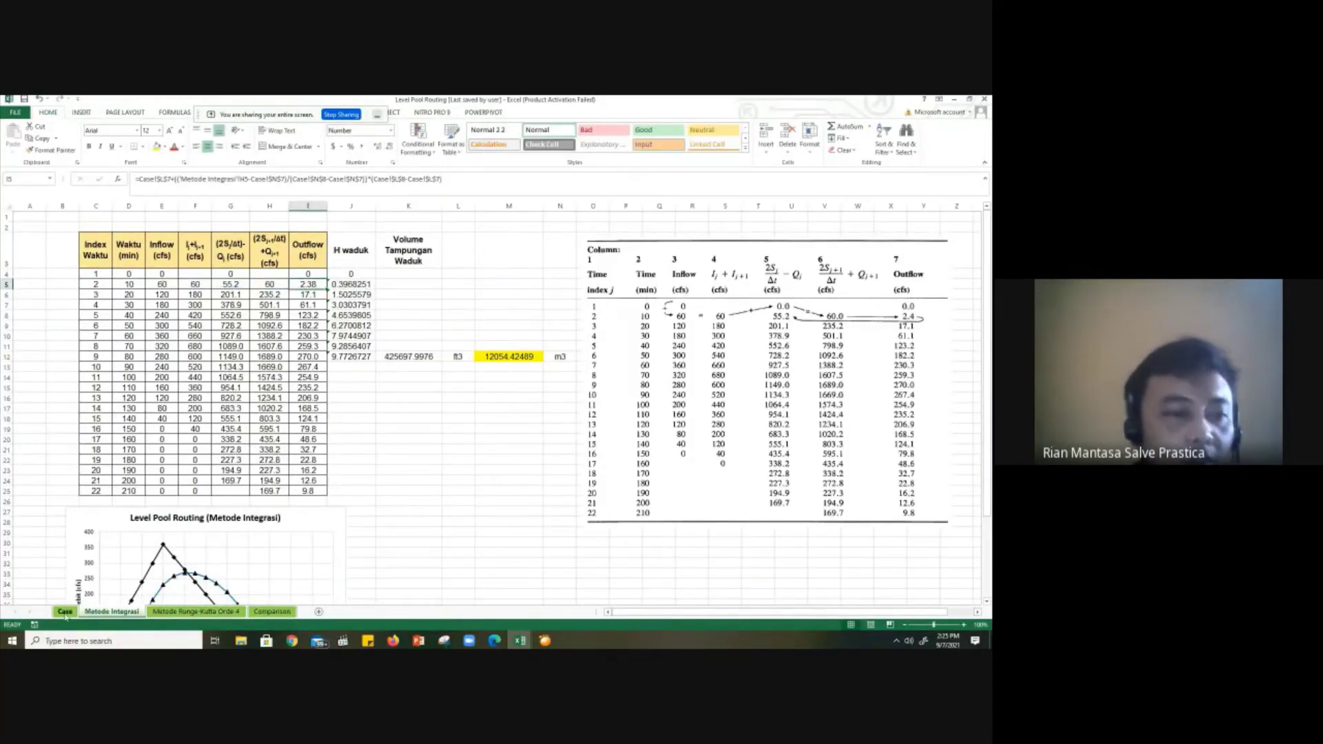
click(65, 612)
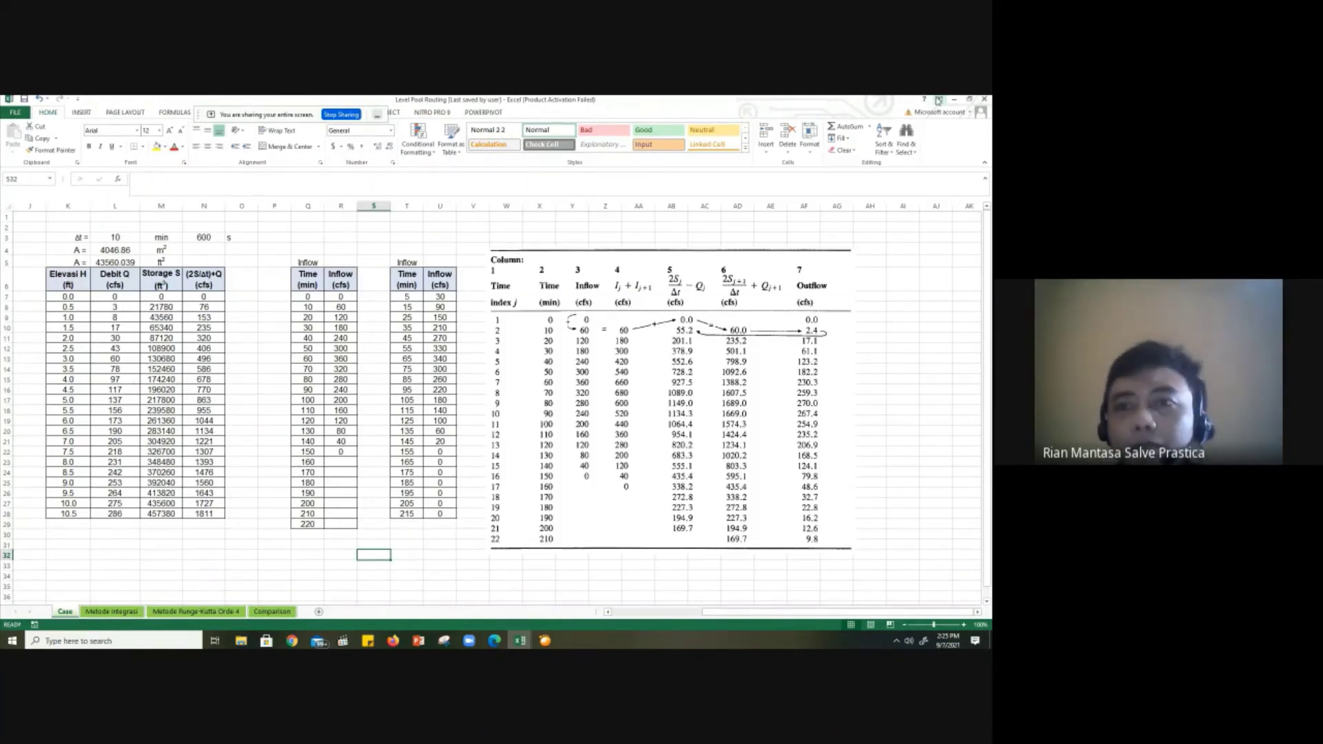
click(418, 640)
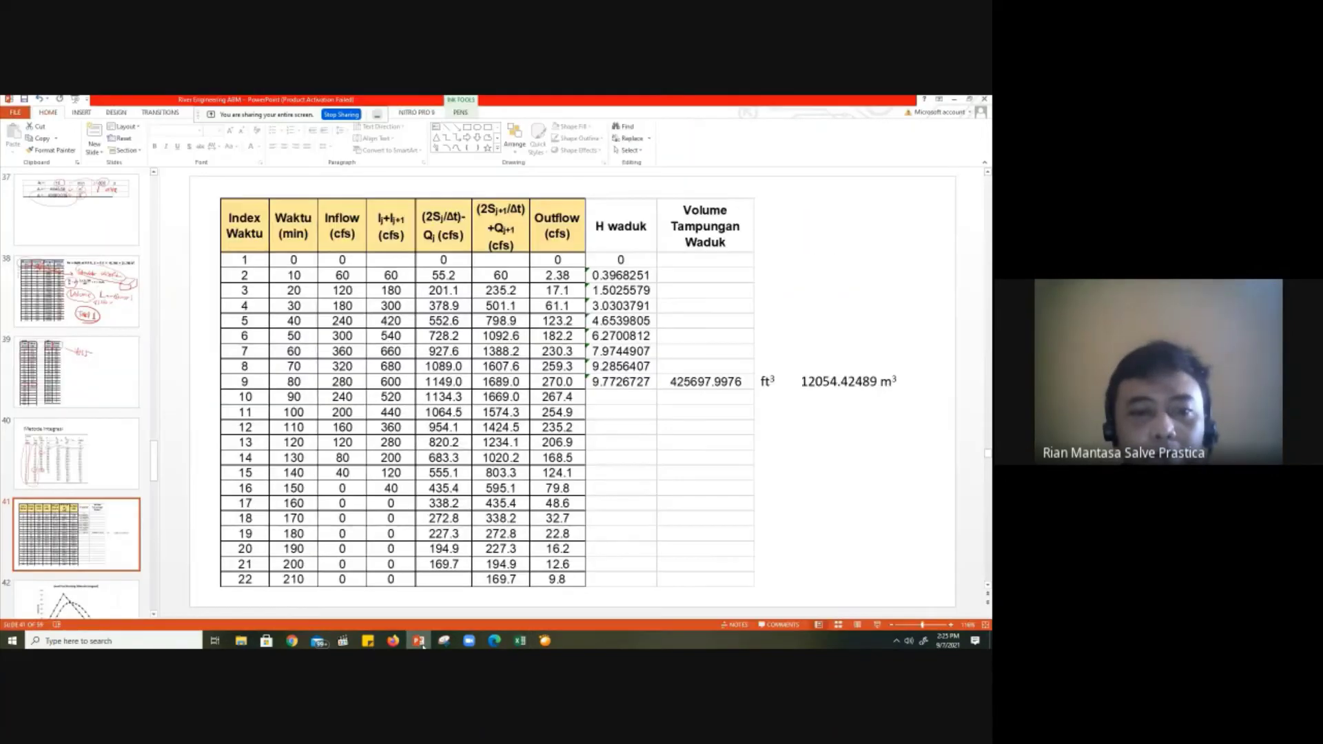
Step: Start the slideshow, step back to the Metode Integrasi slide, and select the pen tool
click(877, 625)
key(Left)
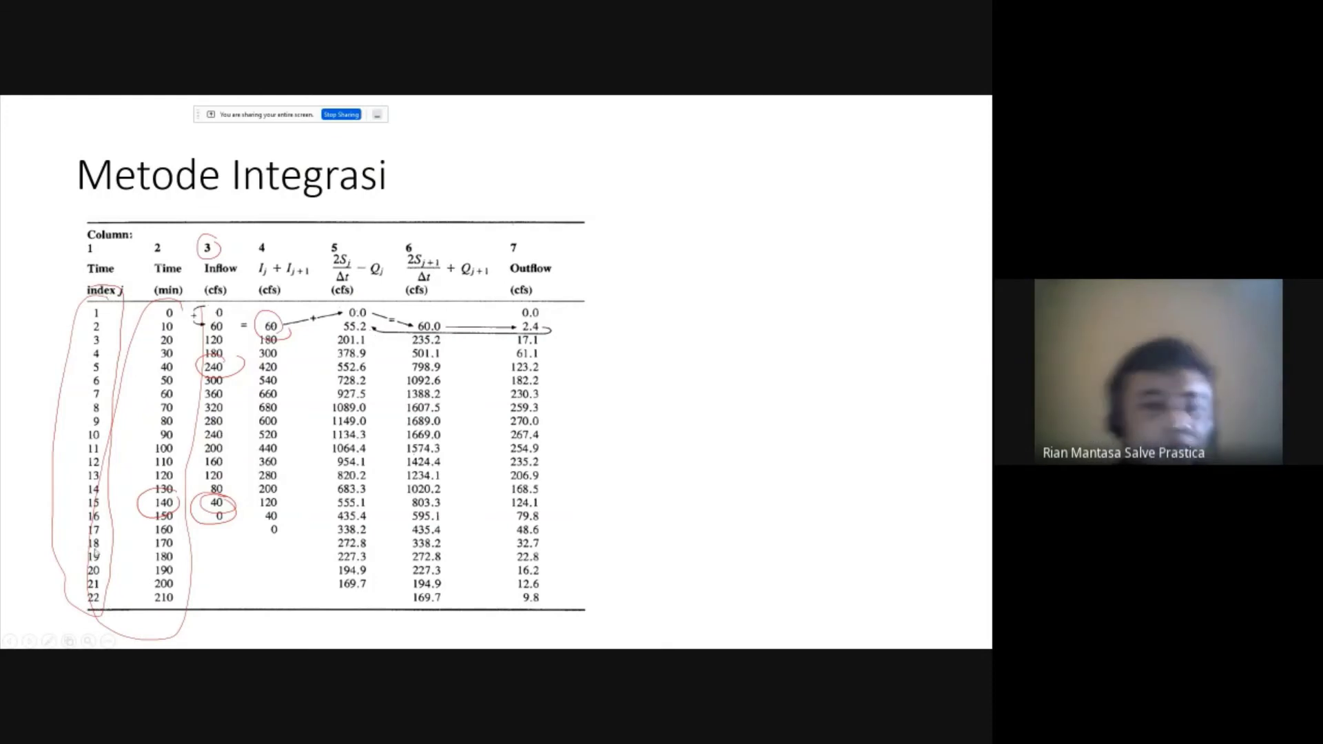
click(48, 641)
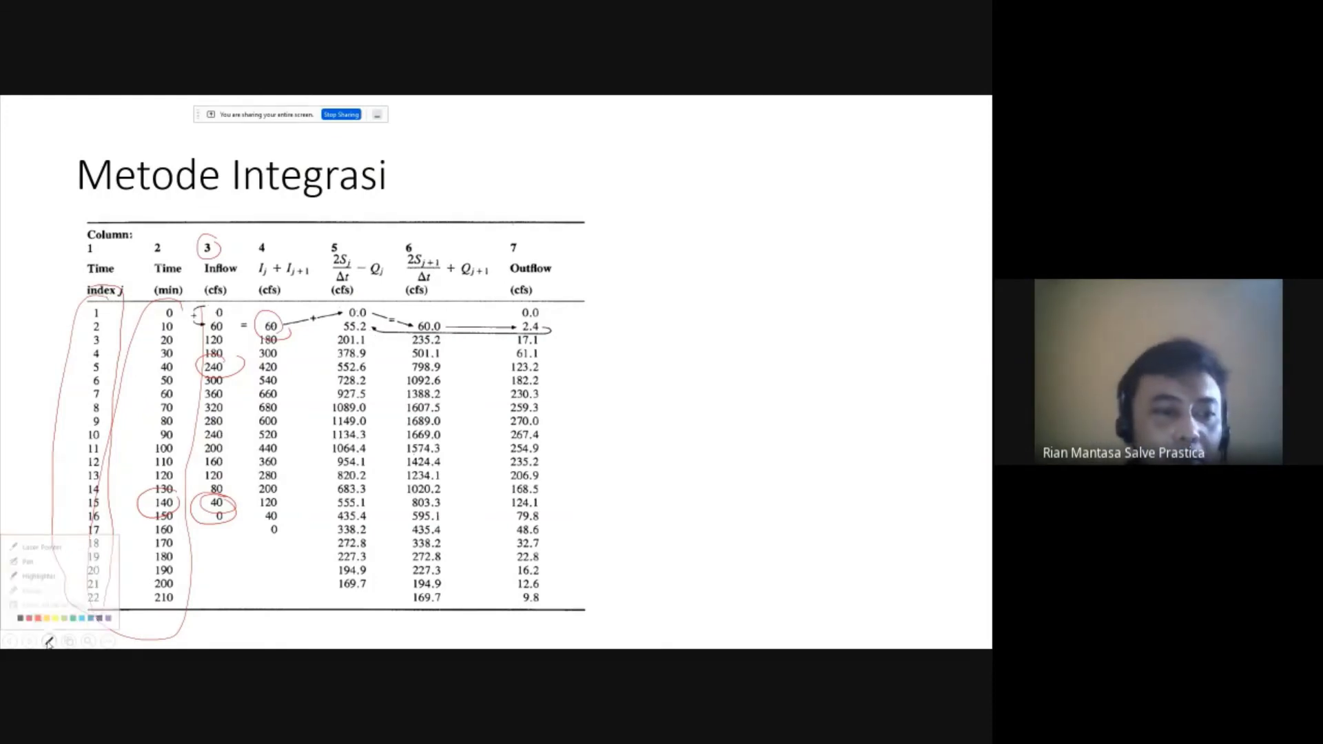
click(41, 557)
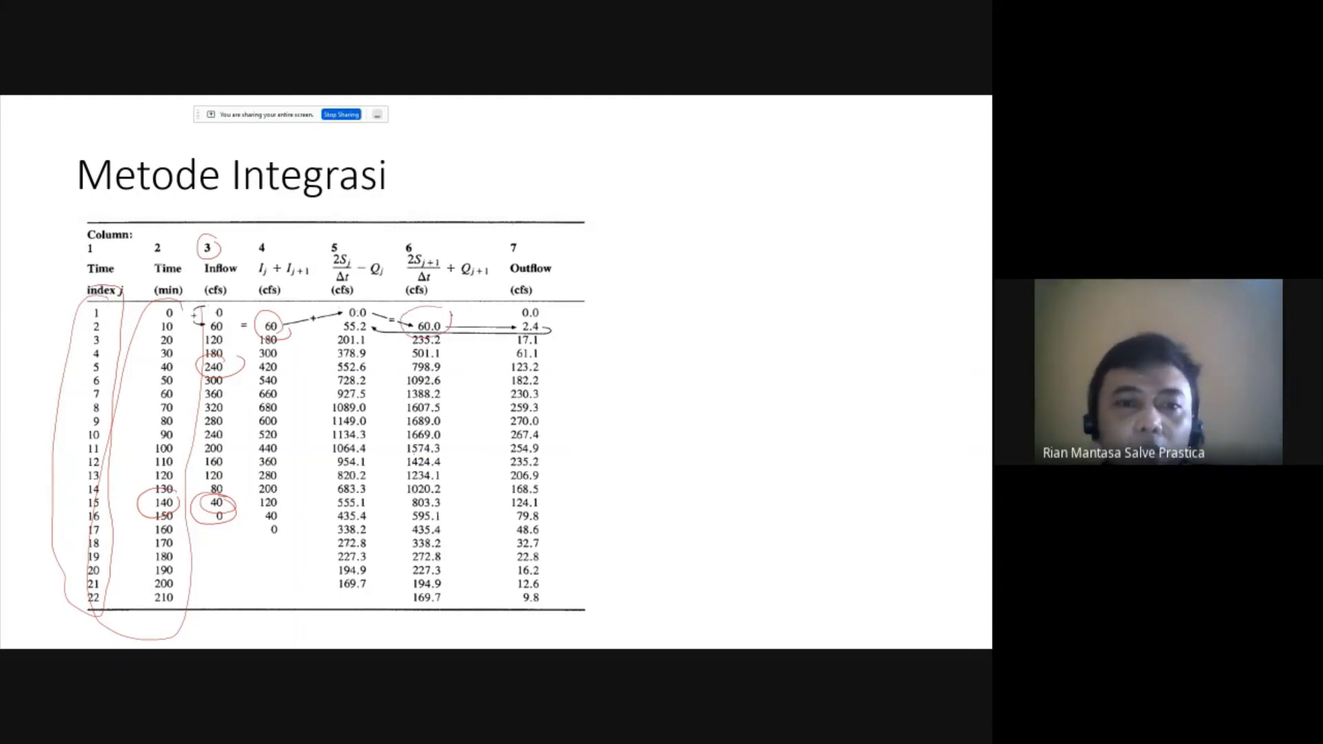
Step: Go to the storage table slide and mark circled column numbers 1, 2 and 3 under it
key(Left)
key(Left)
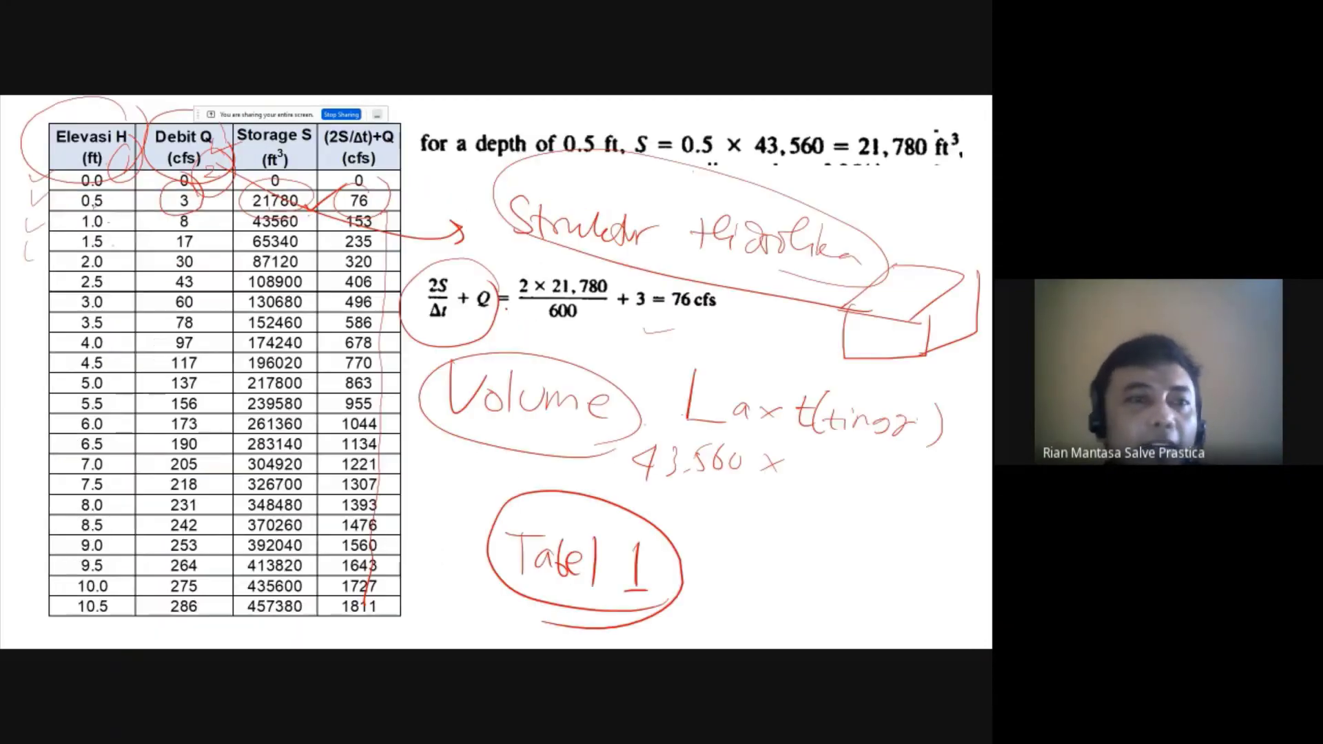
key(Left)
key(Left)
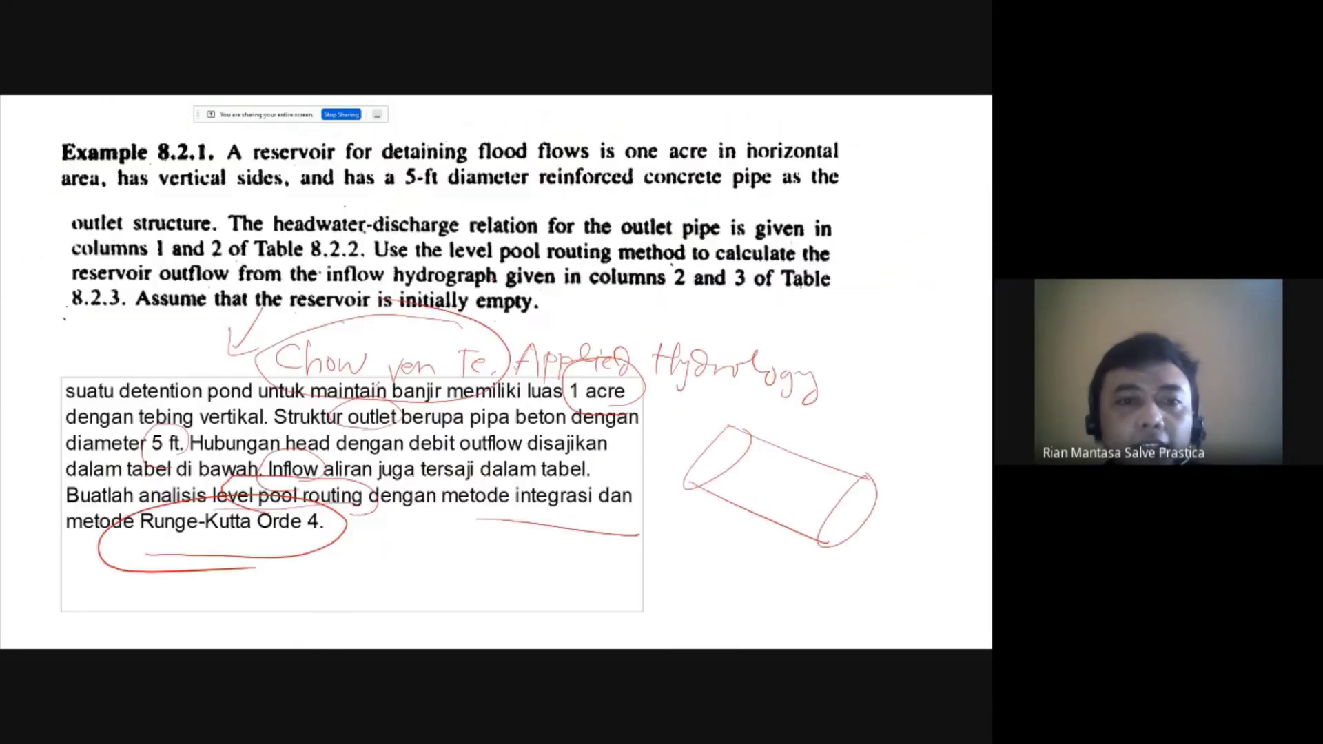
key(Left)
key(Right)
key(Right)
key(Right)
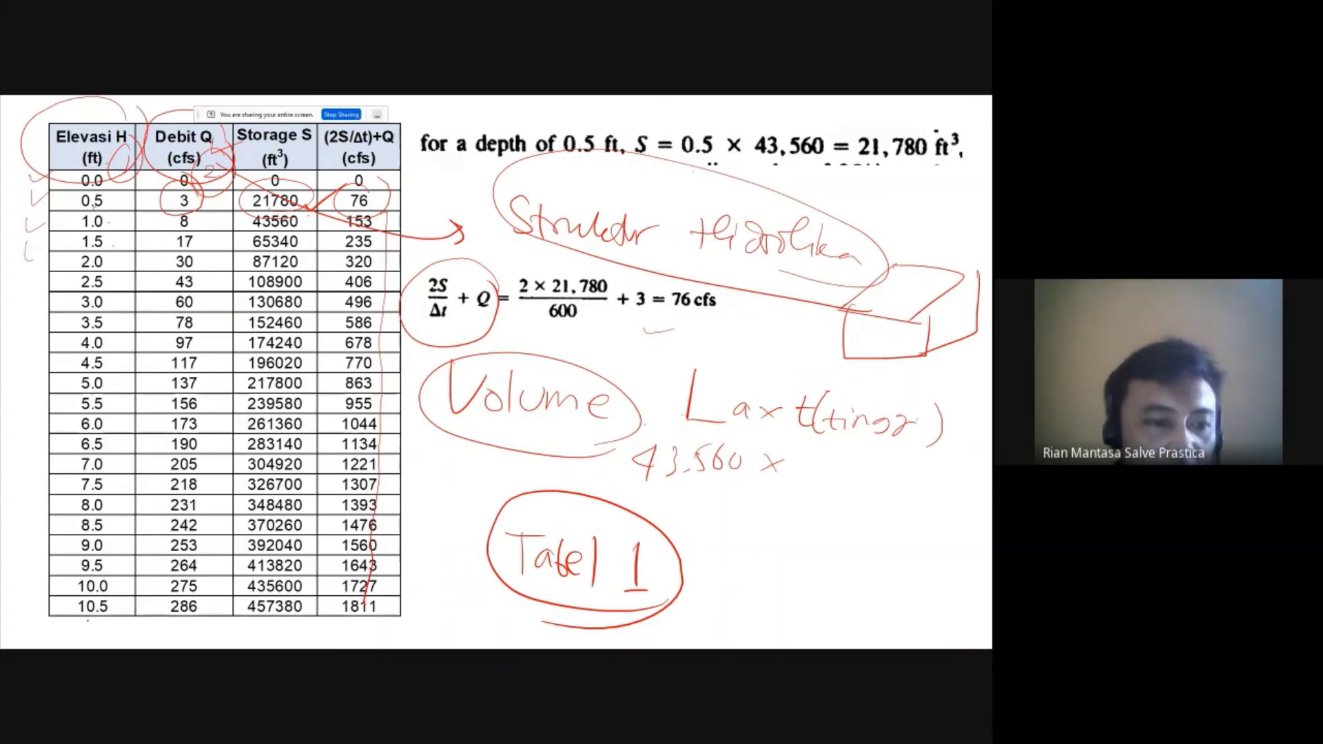
drag(96, 612, 111, 636)
mouse_move(185, 615)
mouse_down()
mouse_move(200, 637)
mouse_move(288, 647)
mouse_up()
mouse_move(348, 616)
mouse_down()
mouse_move(360, 624)
mouse_move(345, 607)
mouse_up()
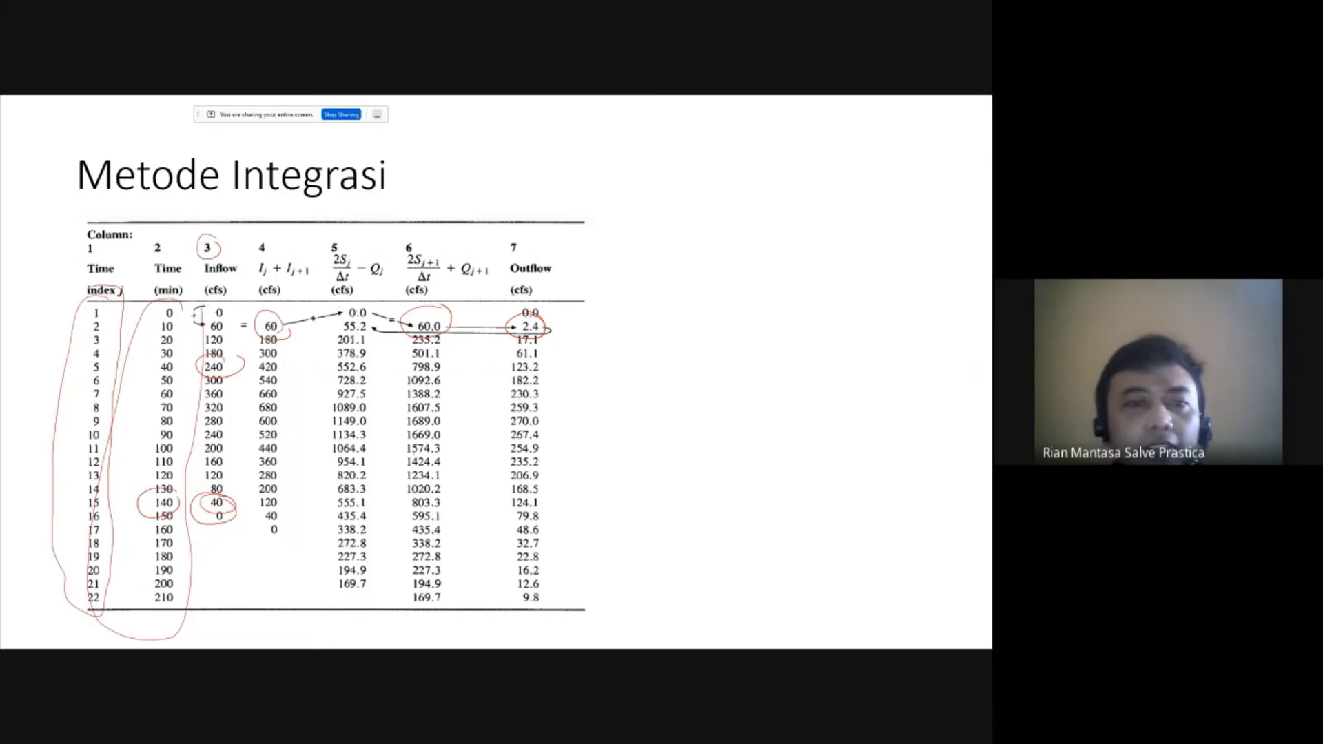
Step: Step forward through the inflow tables and annotated storage table slides
key(Right)
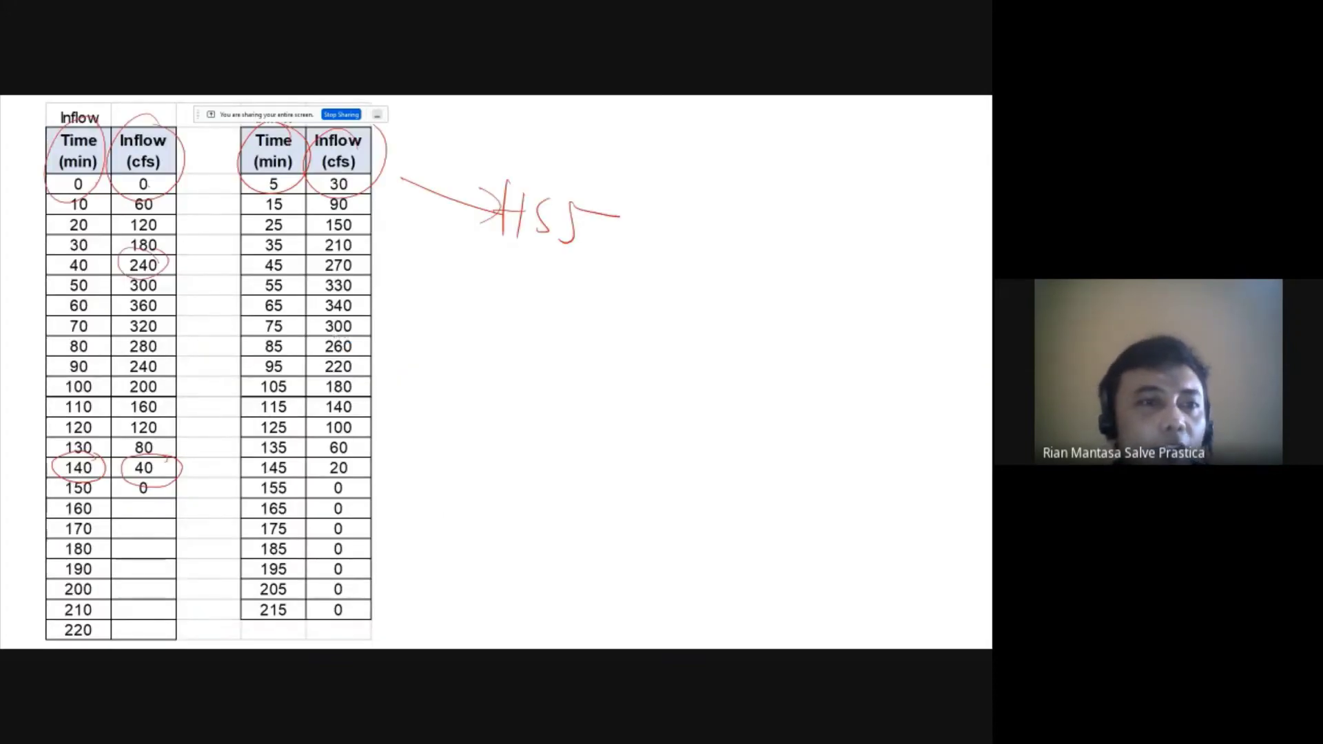
key(Right)
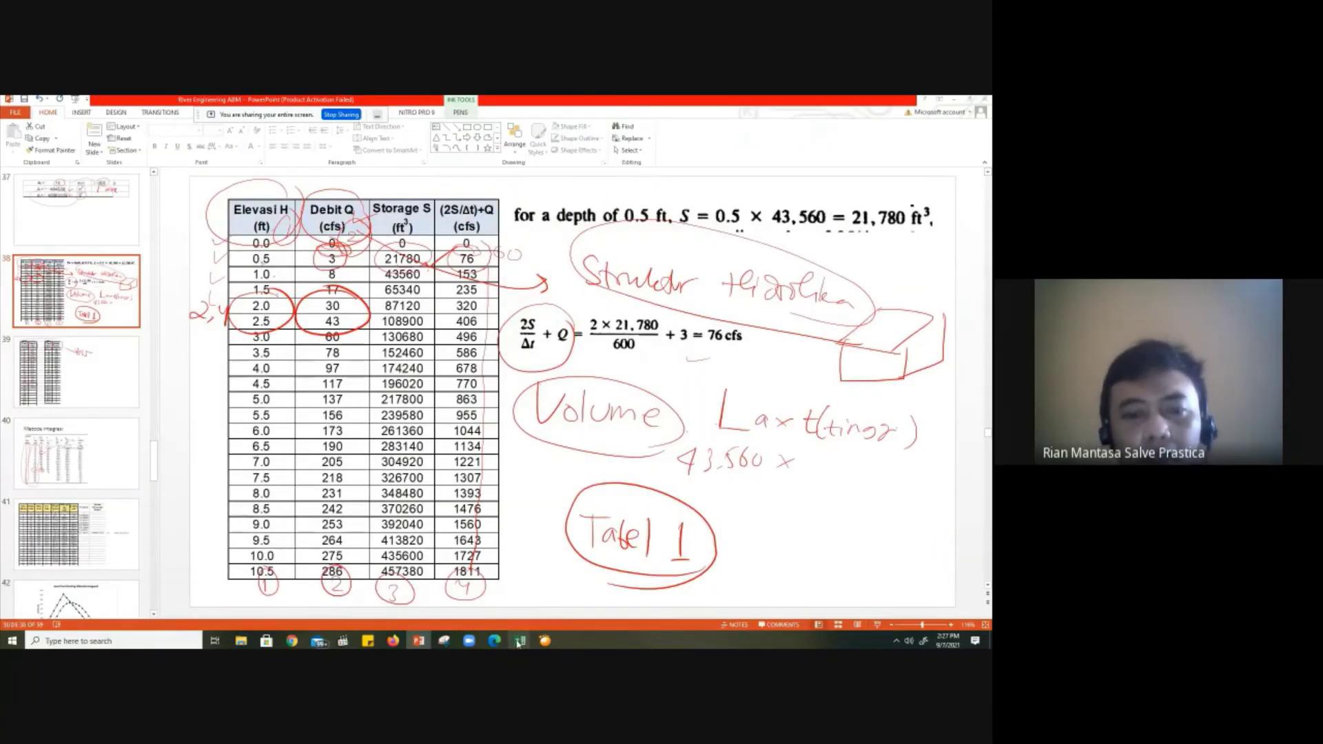
mouse_move(520, 641)
mouse_move(518, 590)
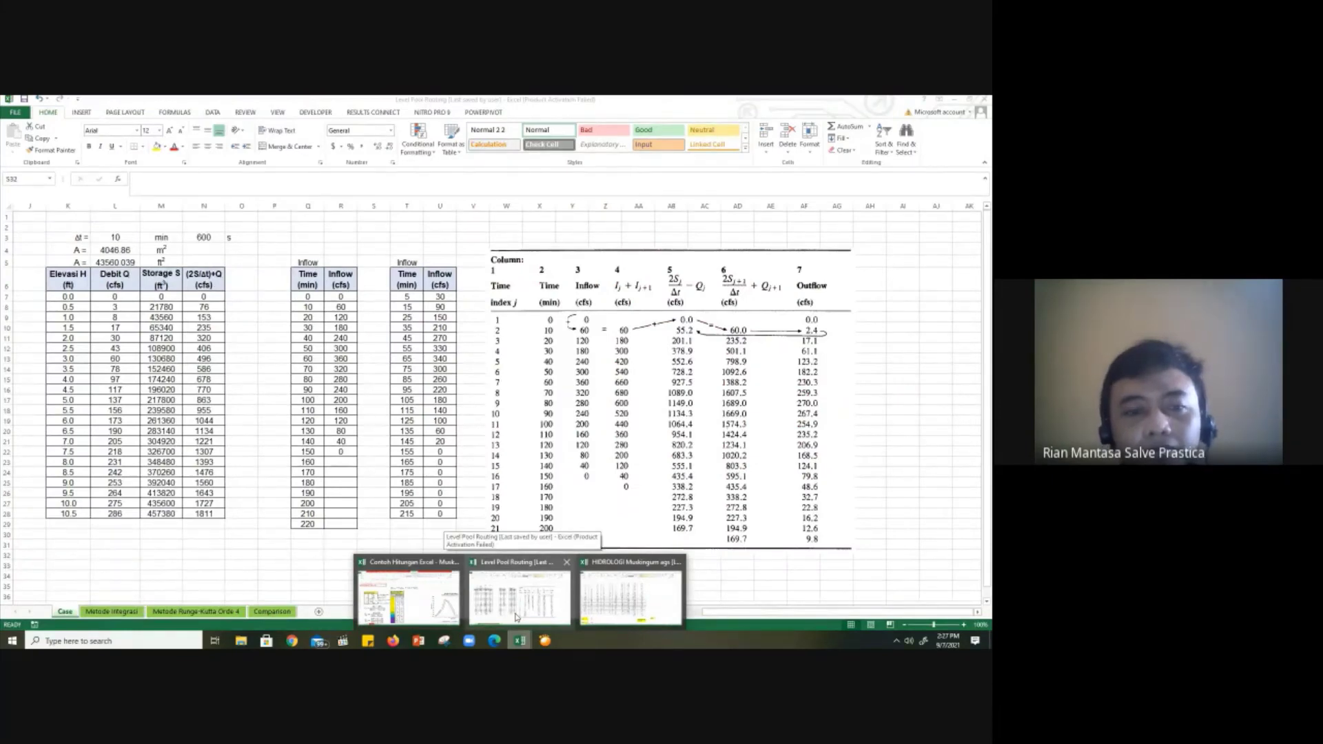
Step: Show the Metode Integrasi sheet and check that G5's formula =H5-2*I5 gives 55.2, leaving it unchanged
click(515, 616)
click(111, 611)
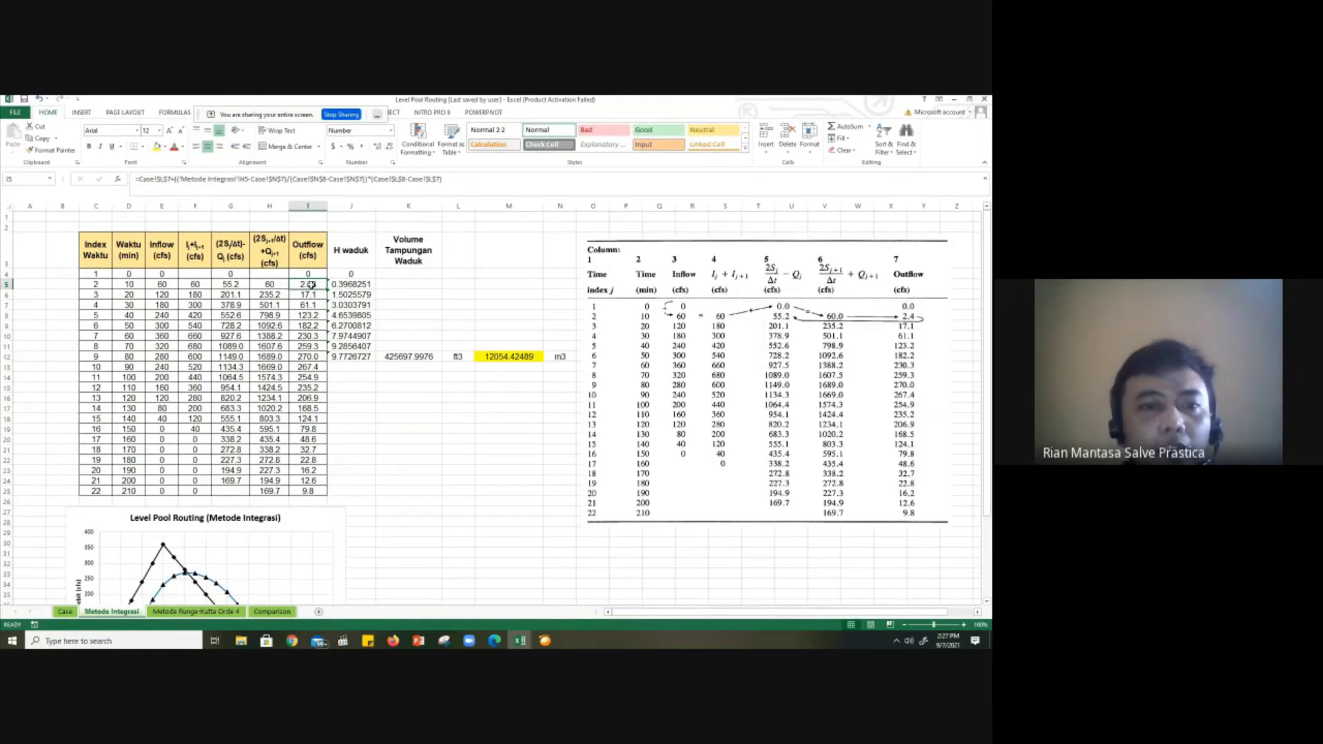
double_click(243, 284)
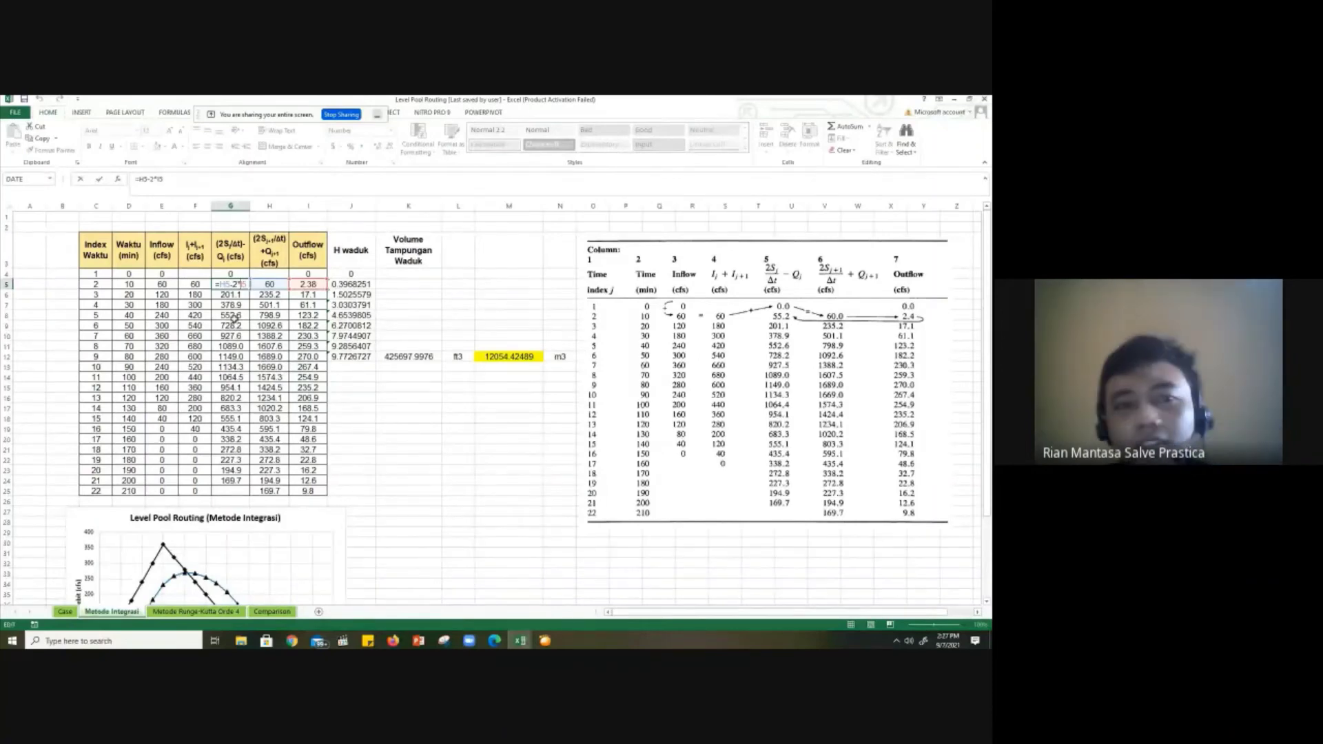
key(Escape)
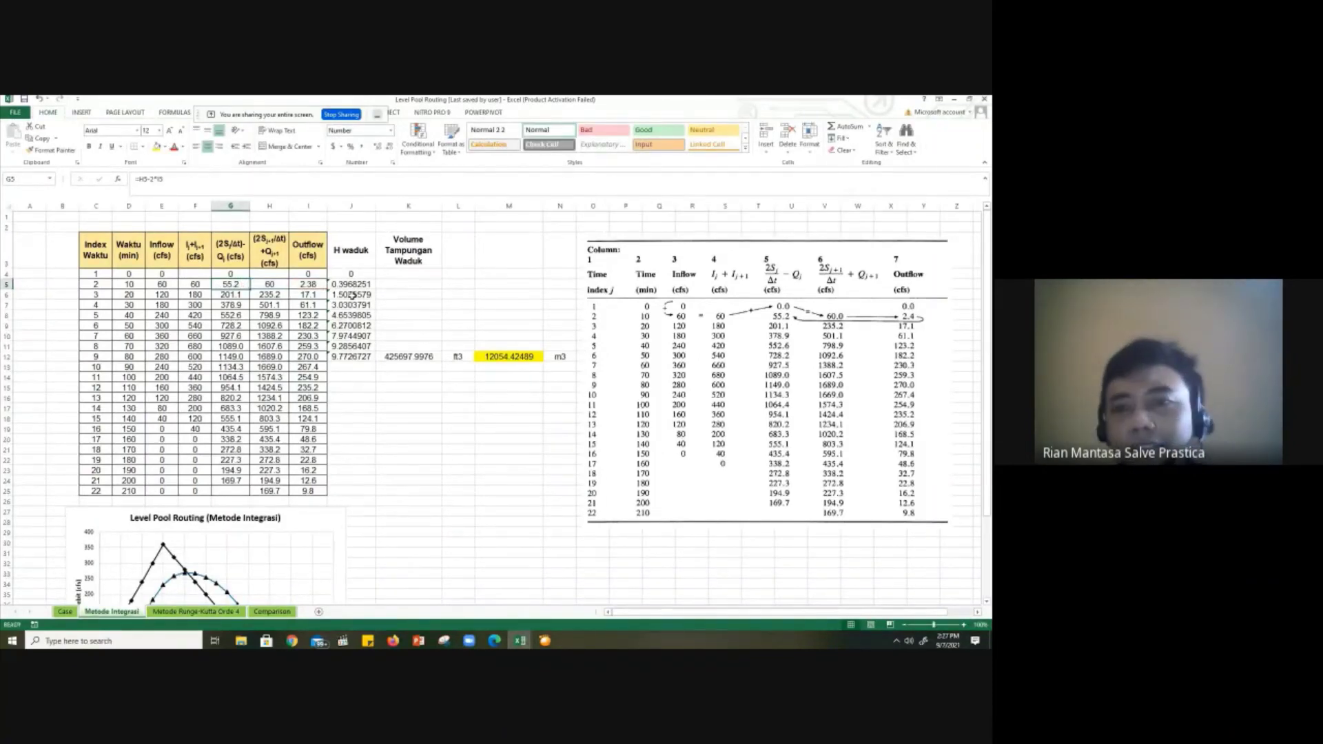
double_click(237, 283)
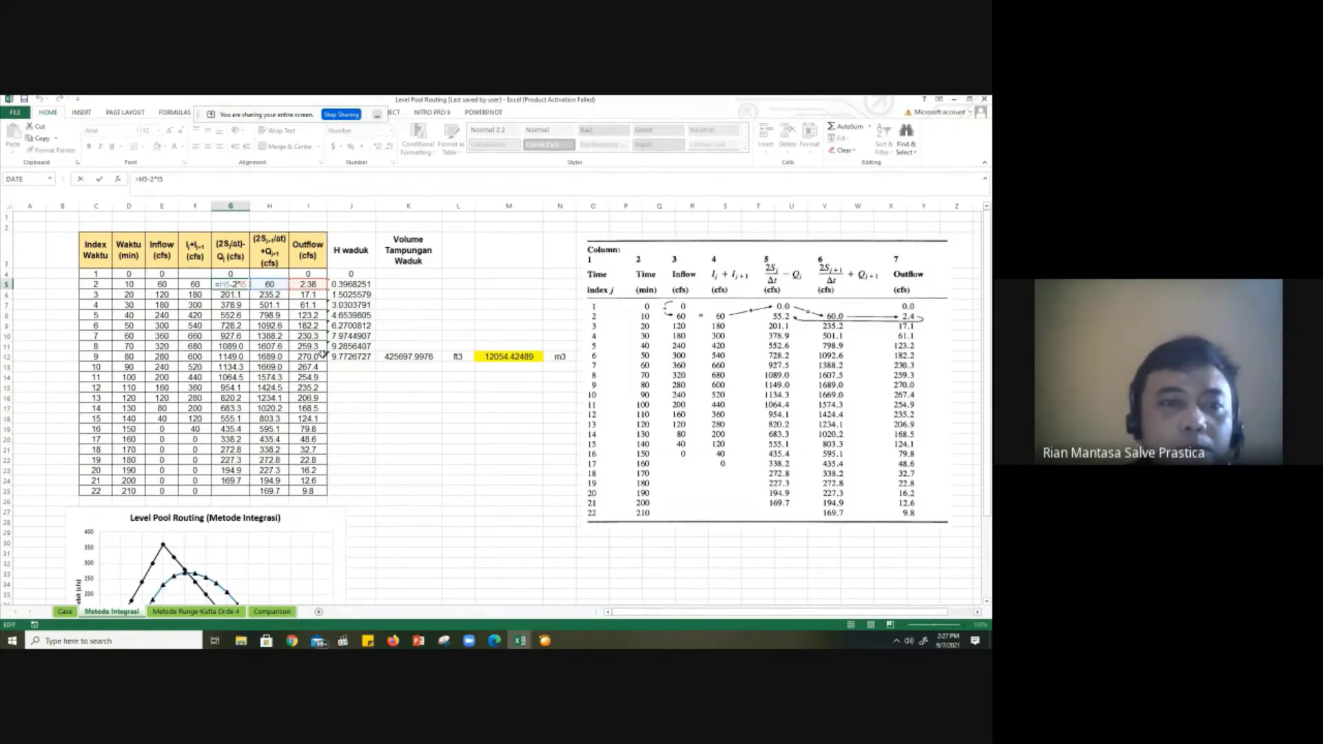
key(ctrl+Return)
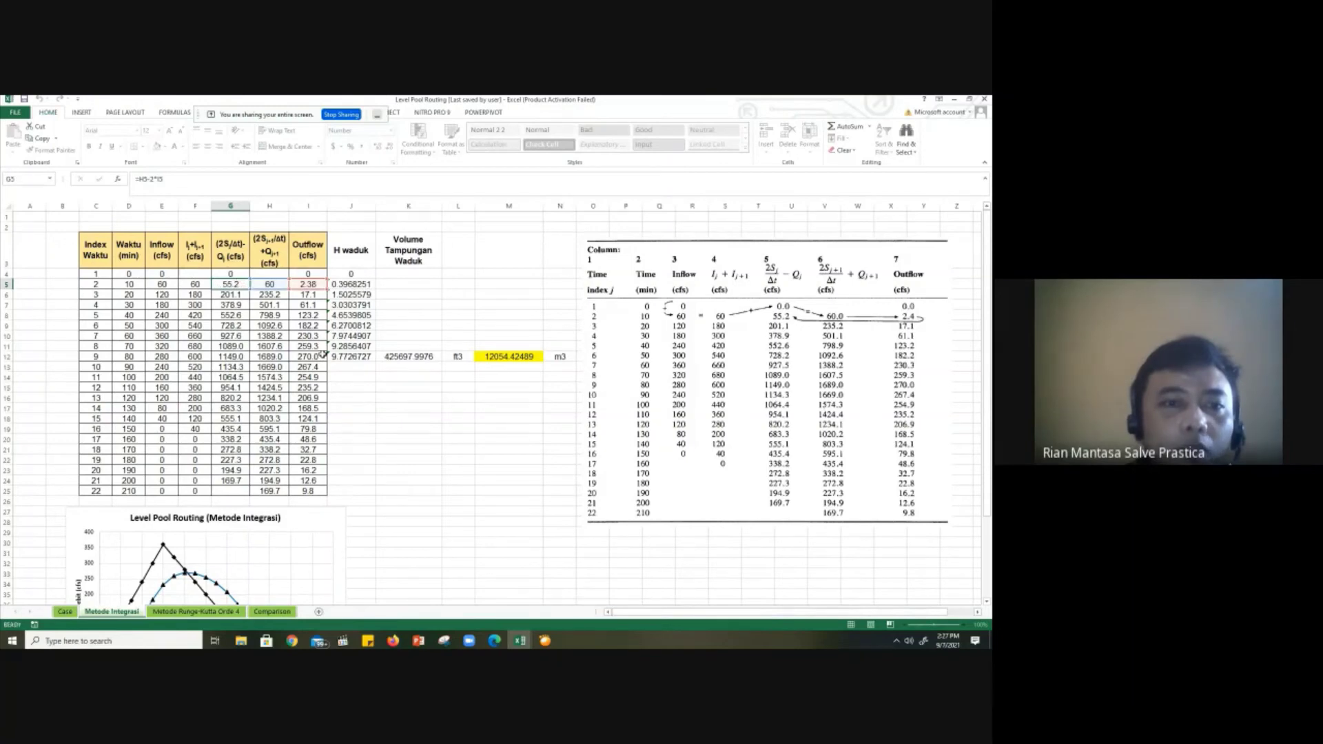
Step: Present the routing results slide and circle the 55.2 value in red pen ink
click(419, 642)
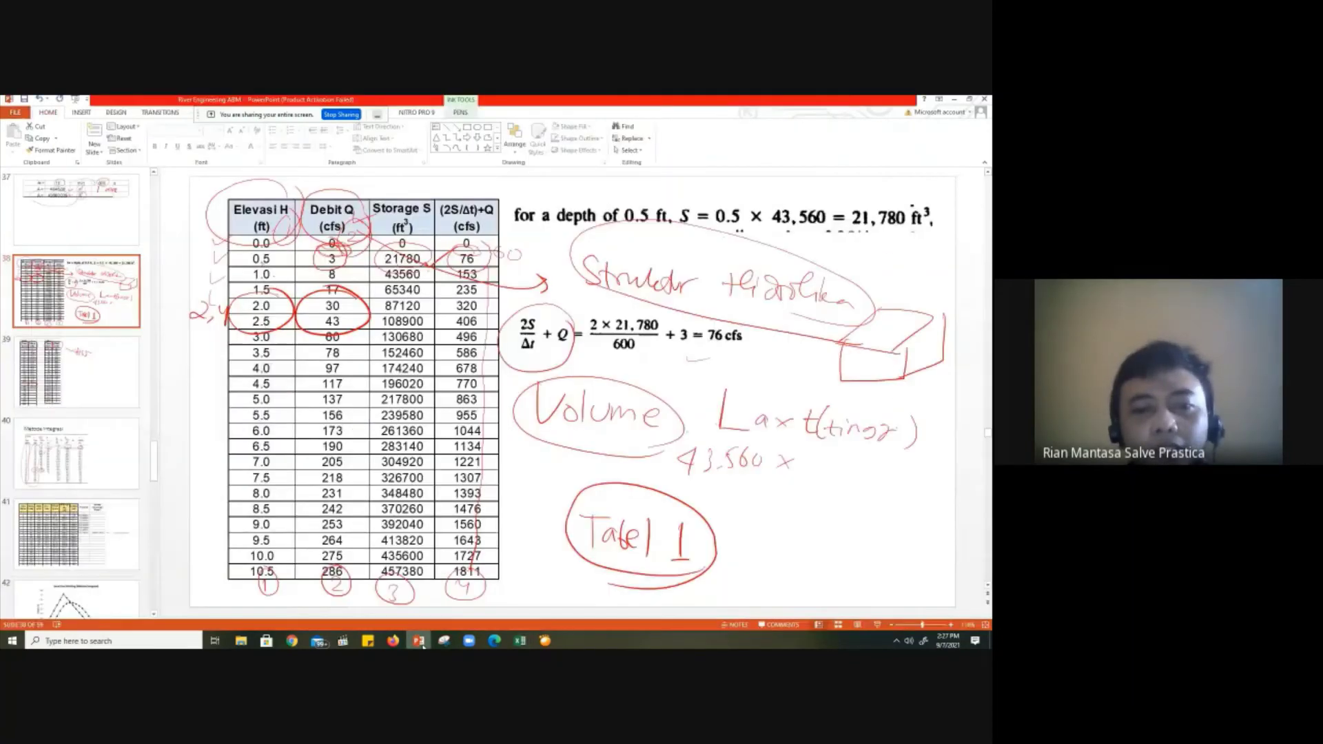
click(62, 555)
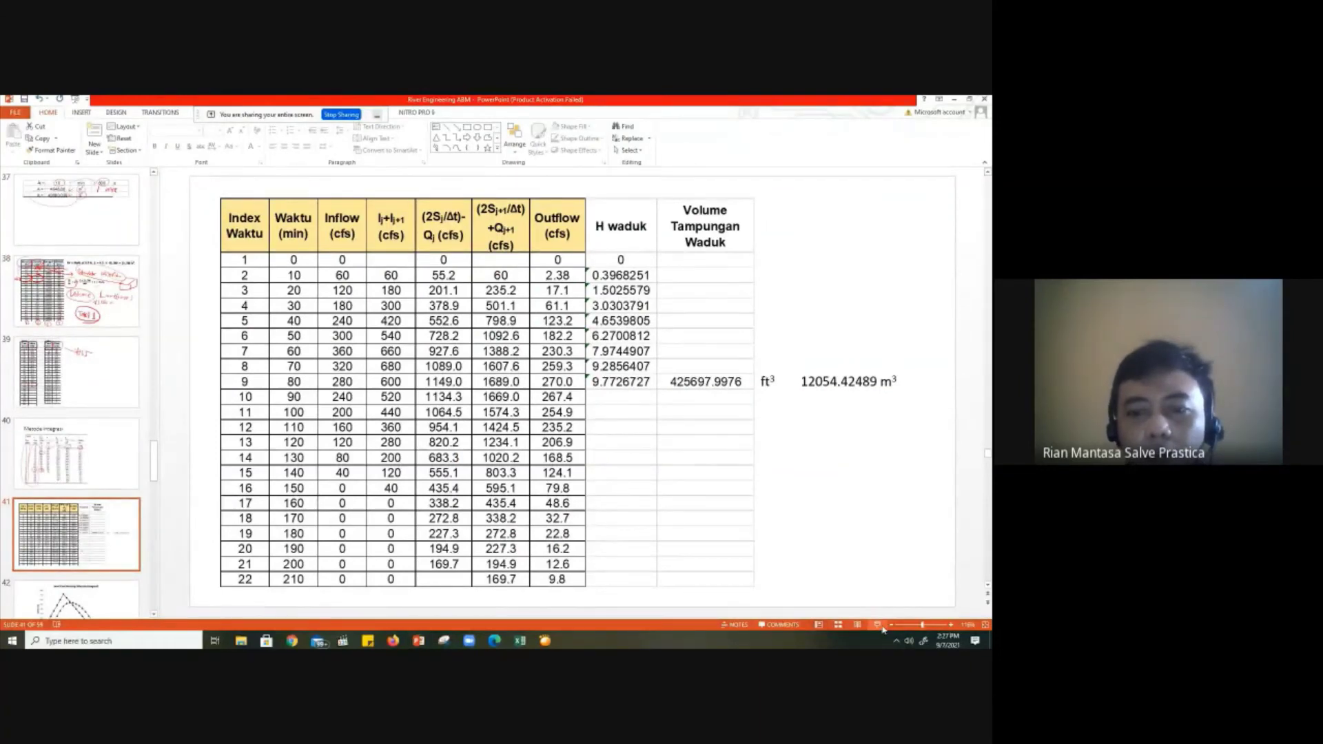
click(882, 627)
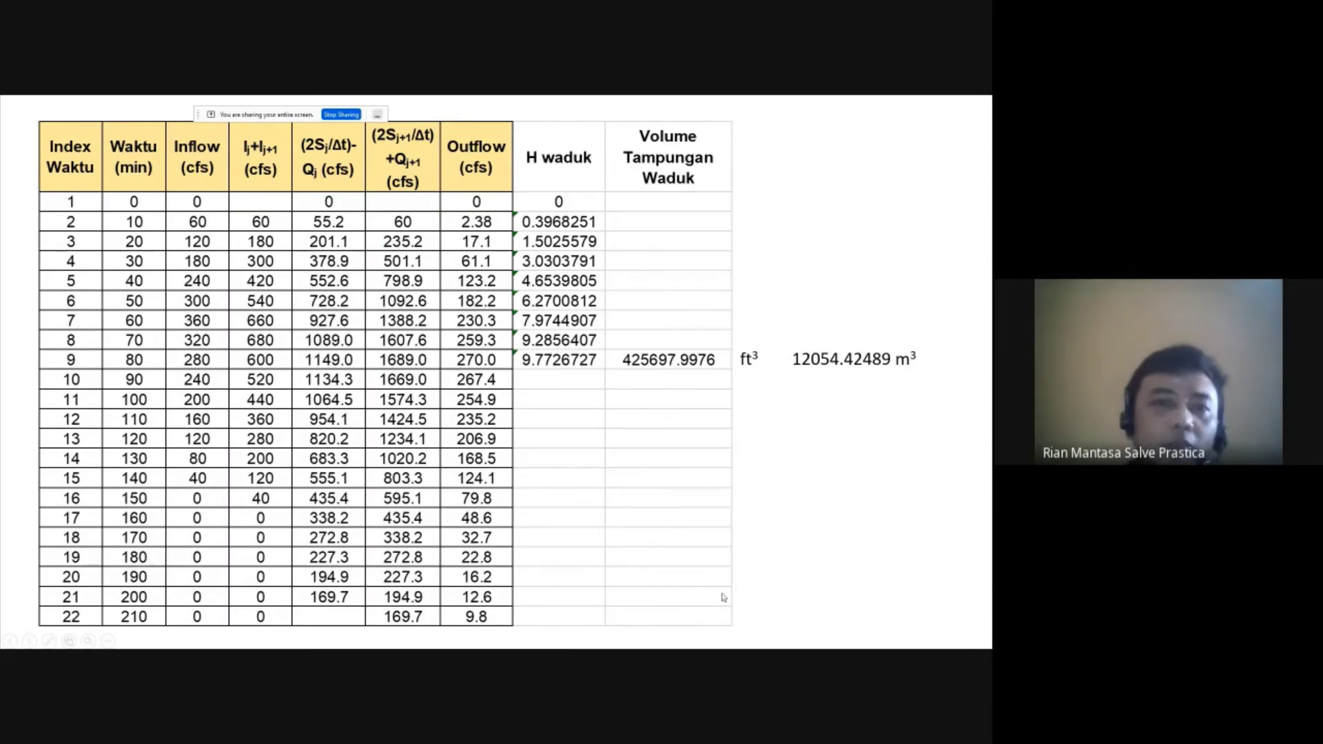
click(48, 641)
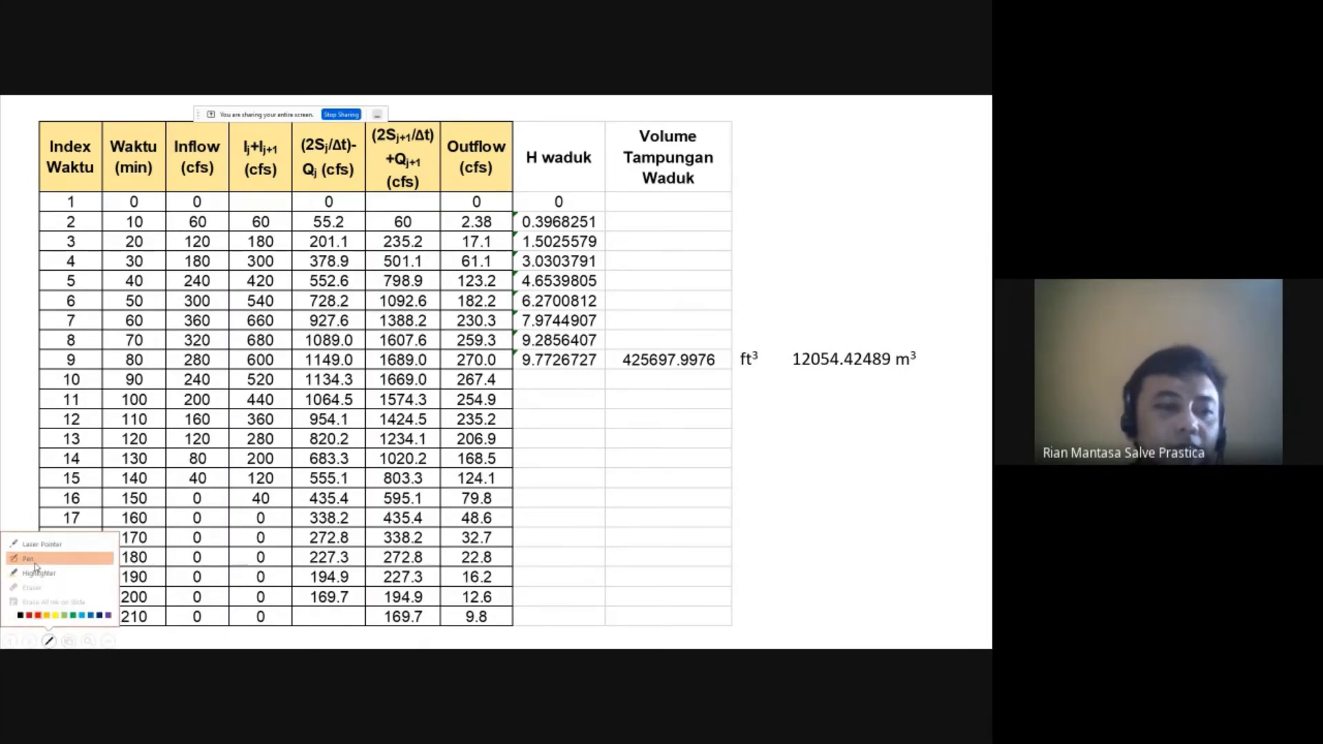
click(35, 560)
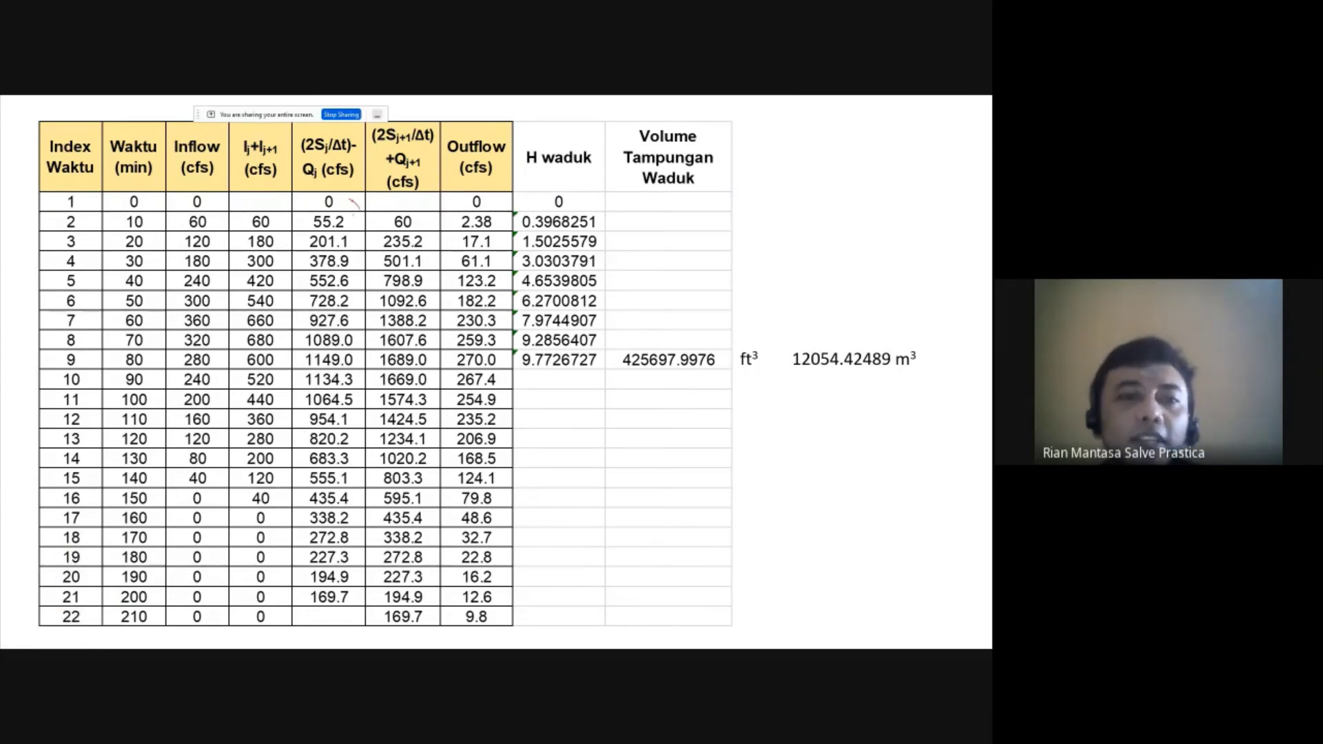
drag(348, 201, 359, 211)
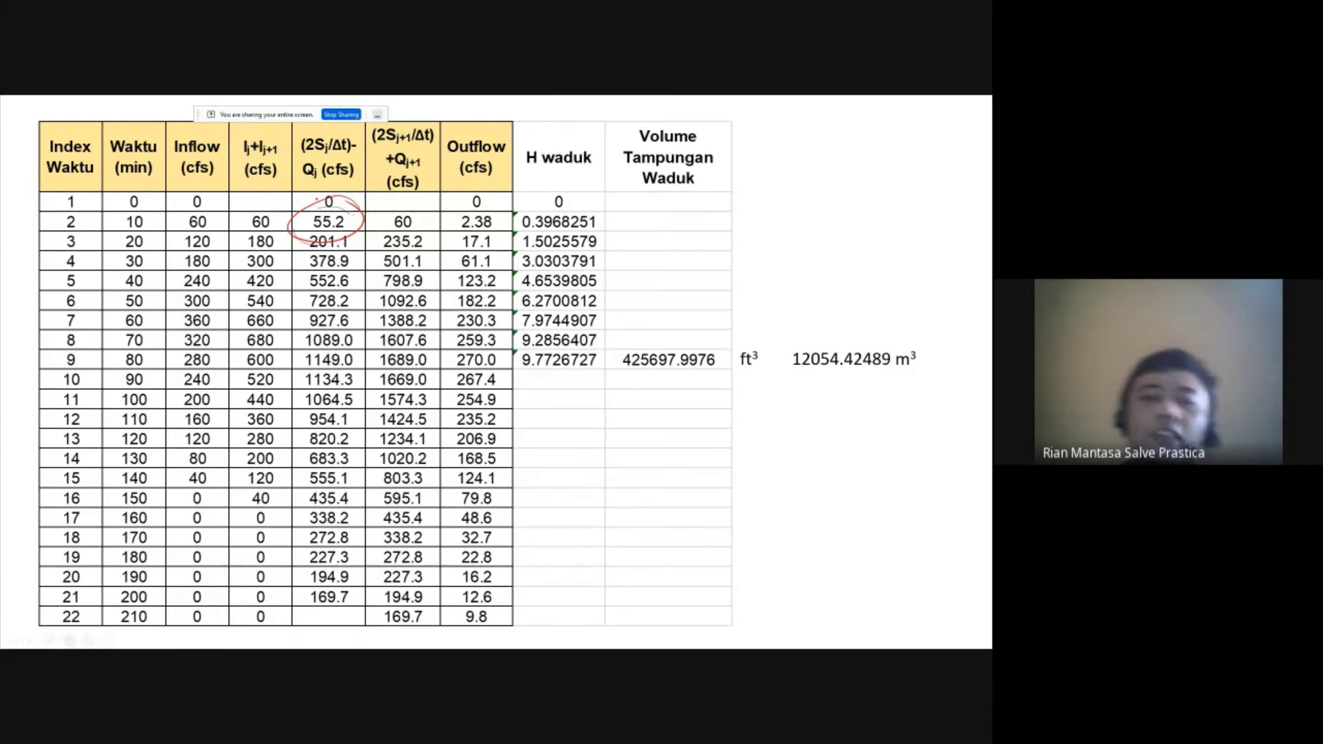
Step: End the slide show keeping the ink, and open the Metode Integrasi slide for editing
key(Escape)
key(Return)
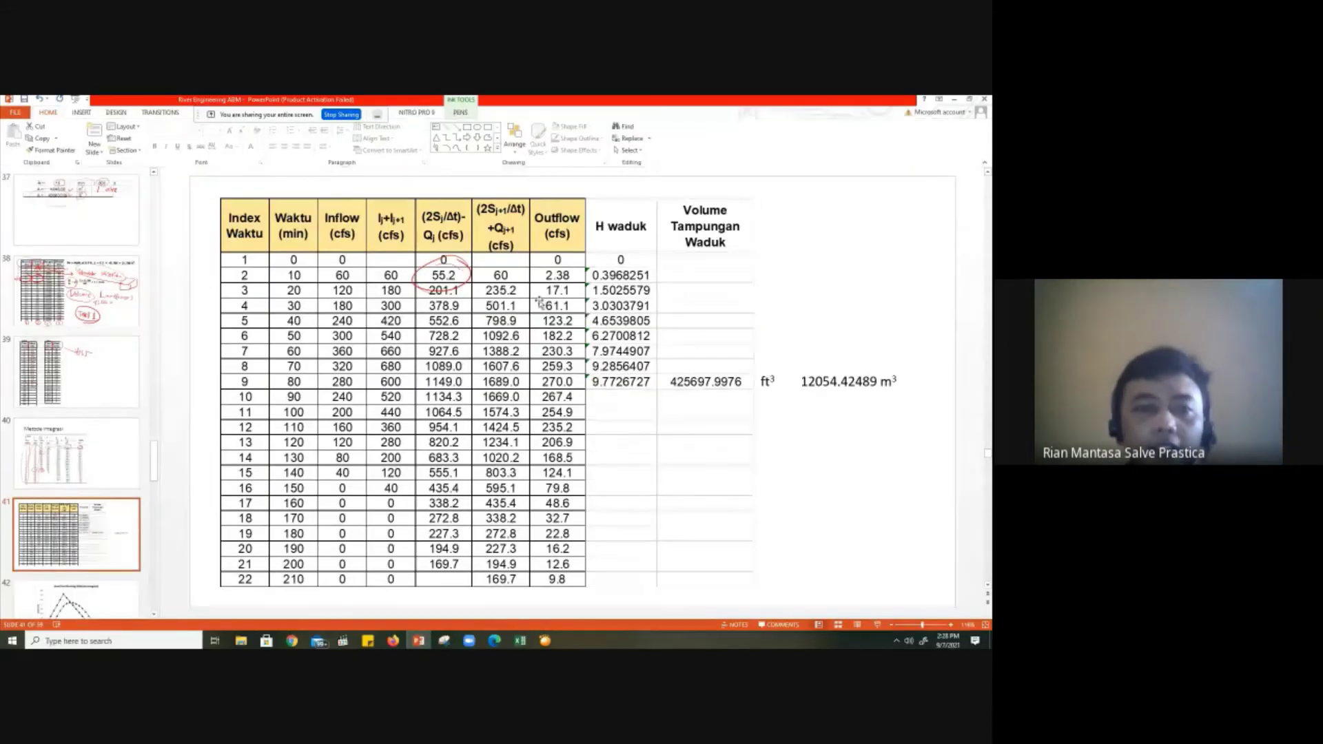
click(105, 486)
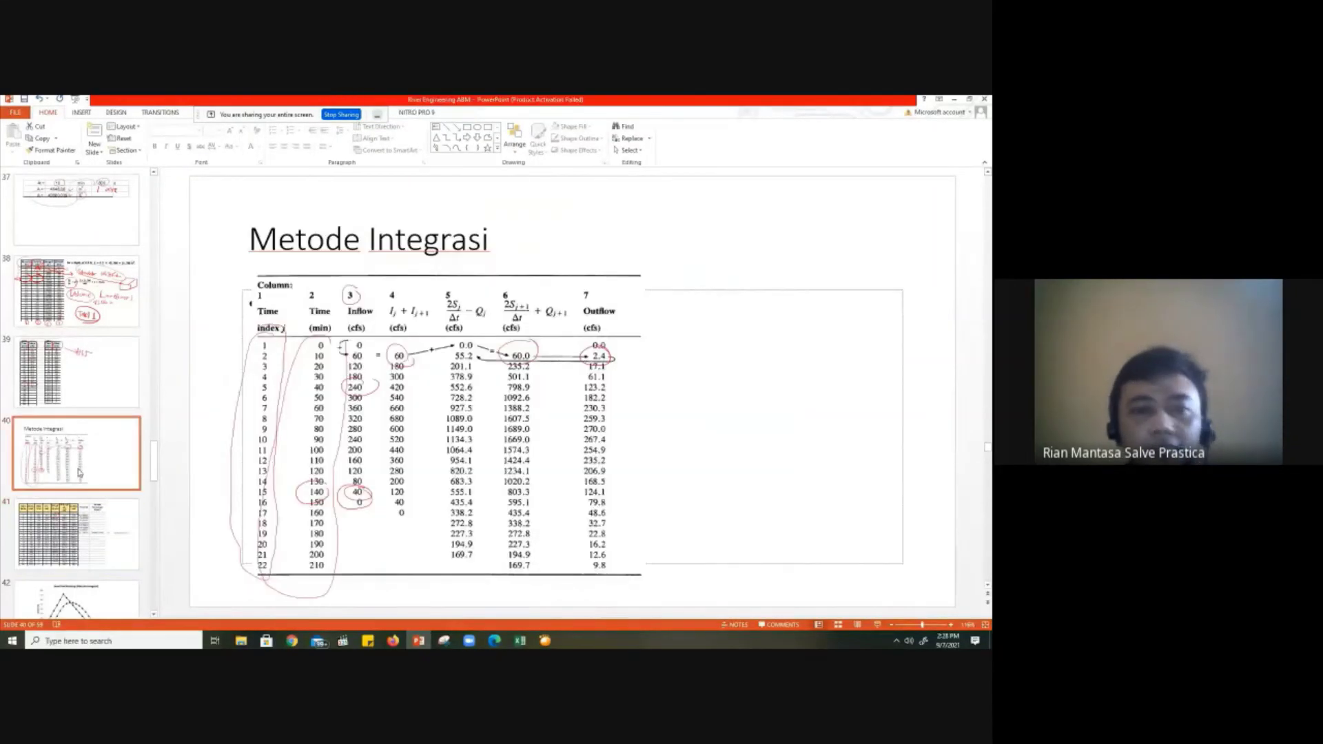
mouse_move(520, 640)
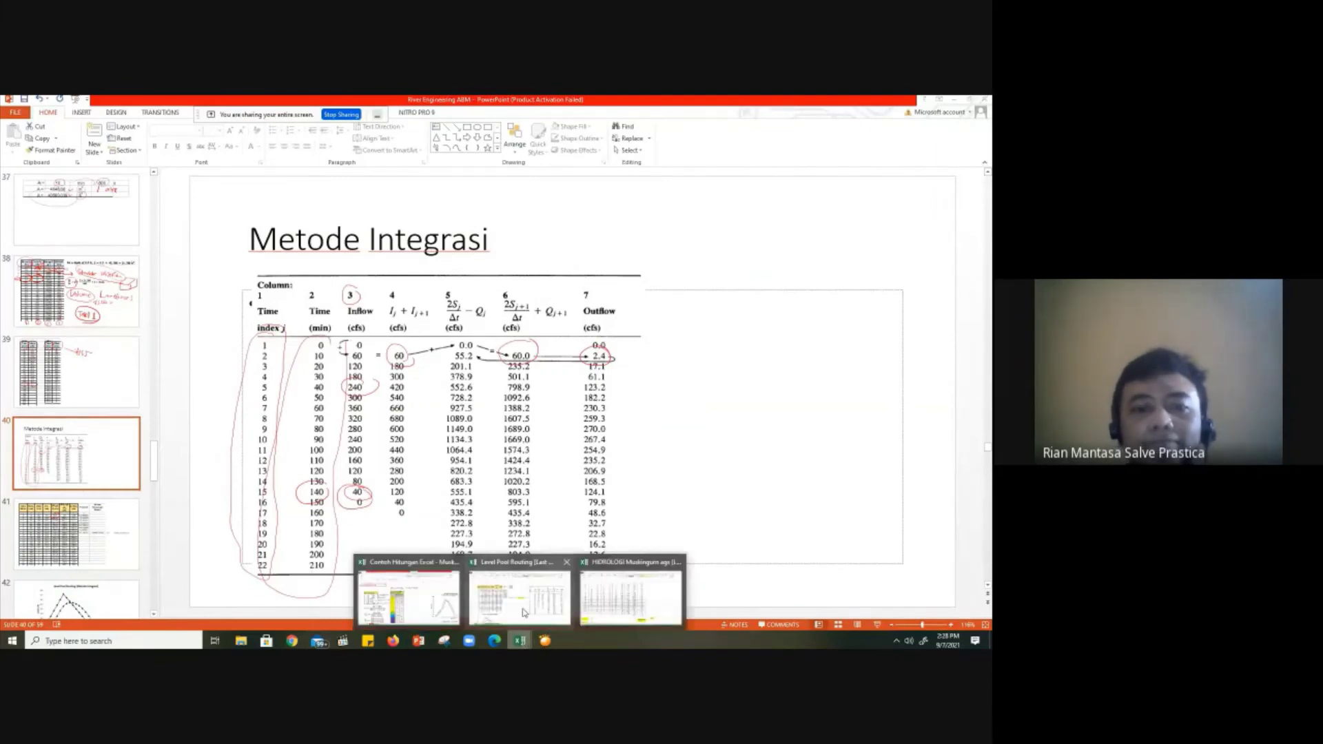
click(522, 603)
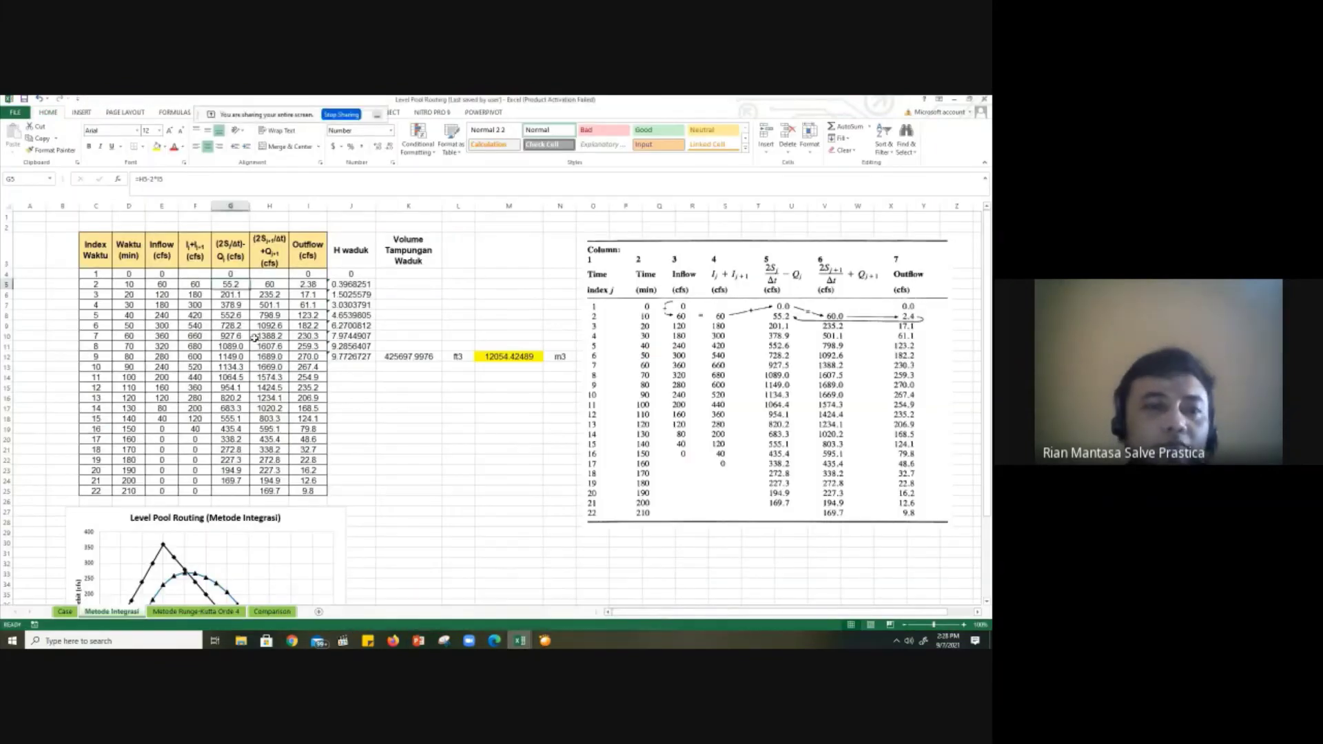
double_click(233, 282)
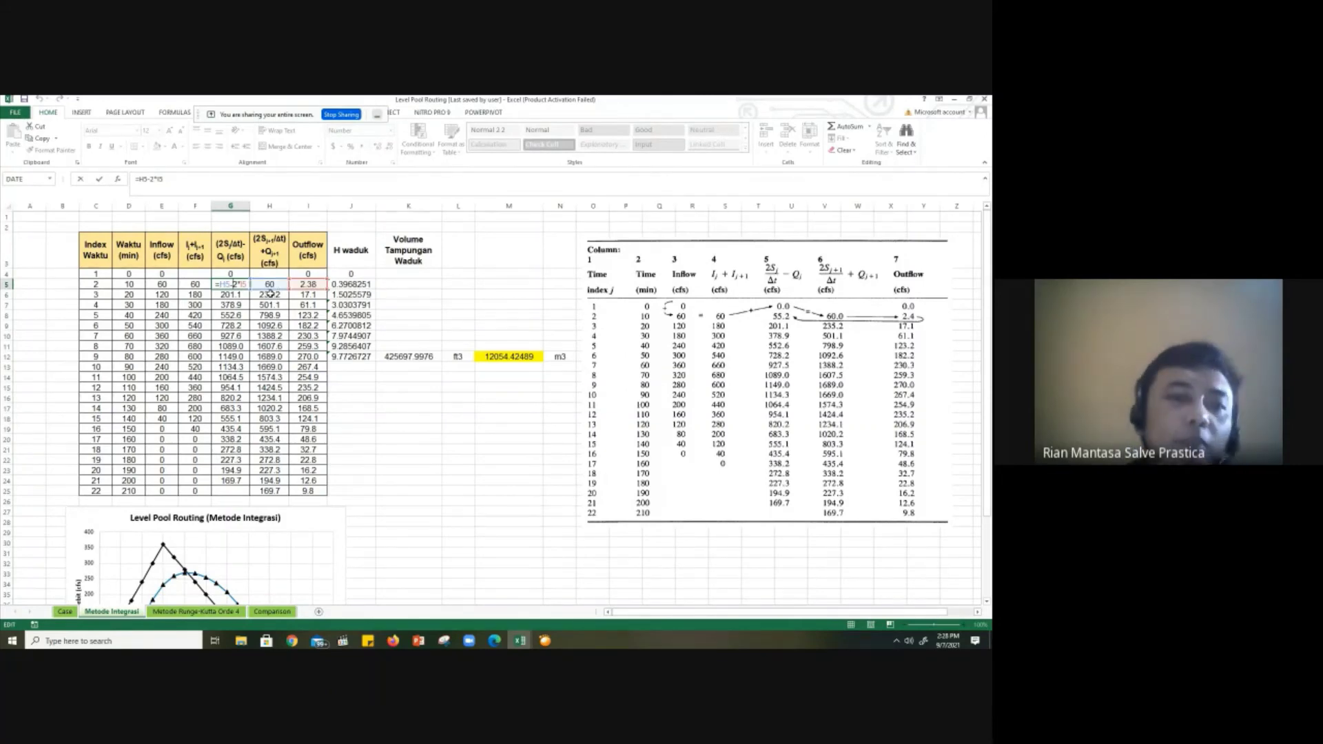
key(ctrl+Return)
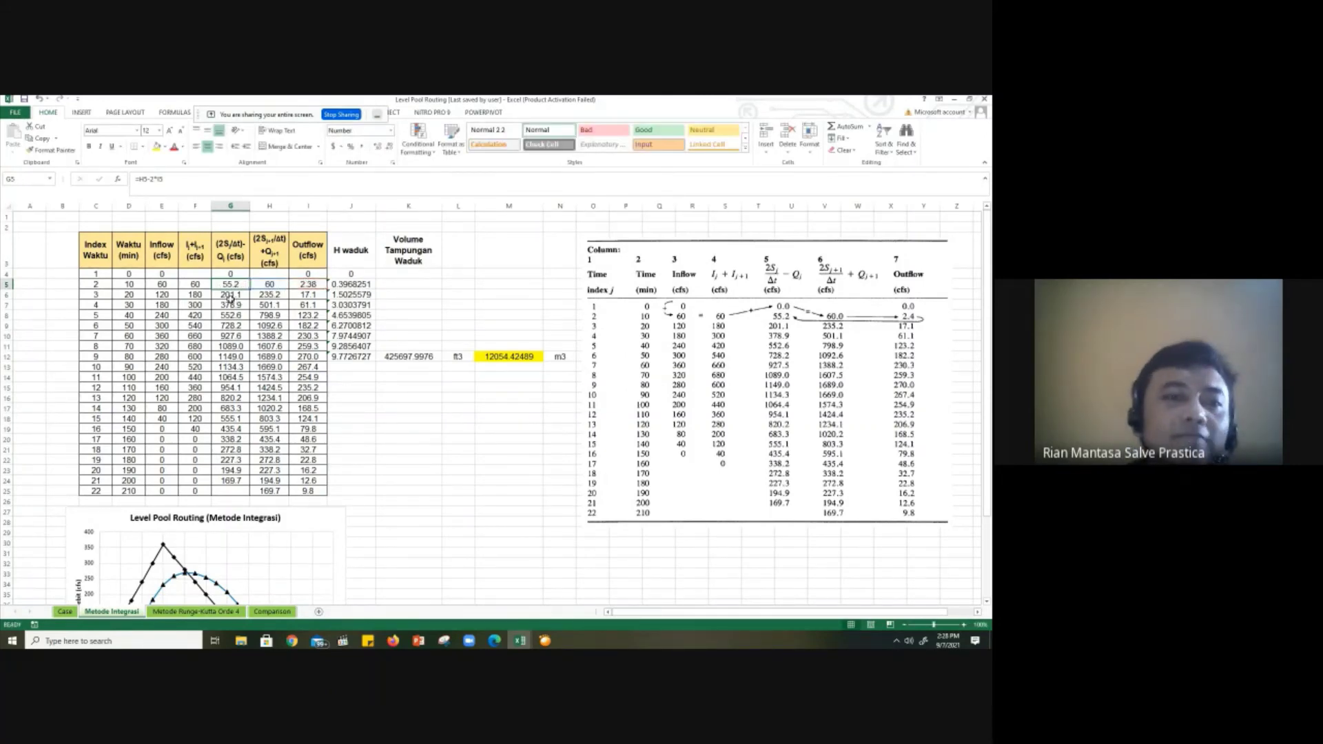
click(231, 296)
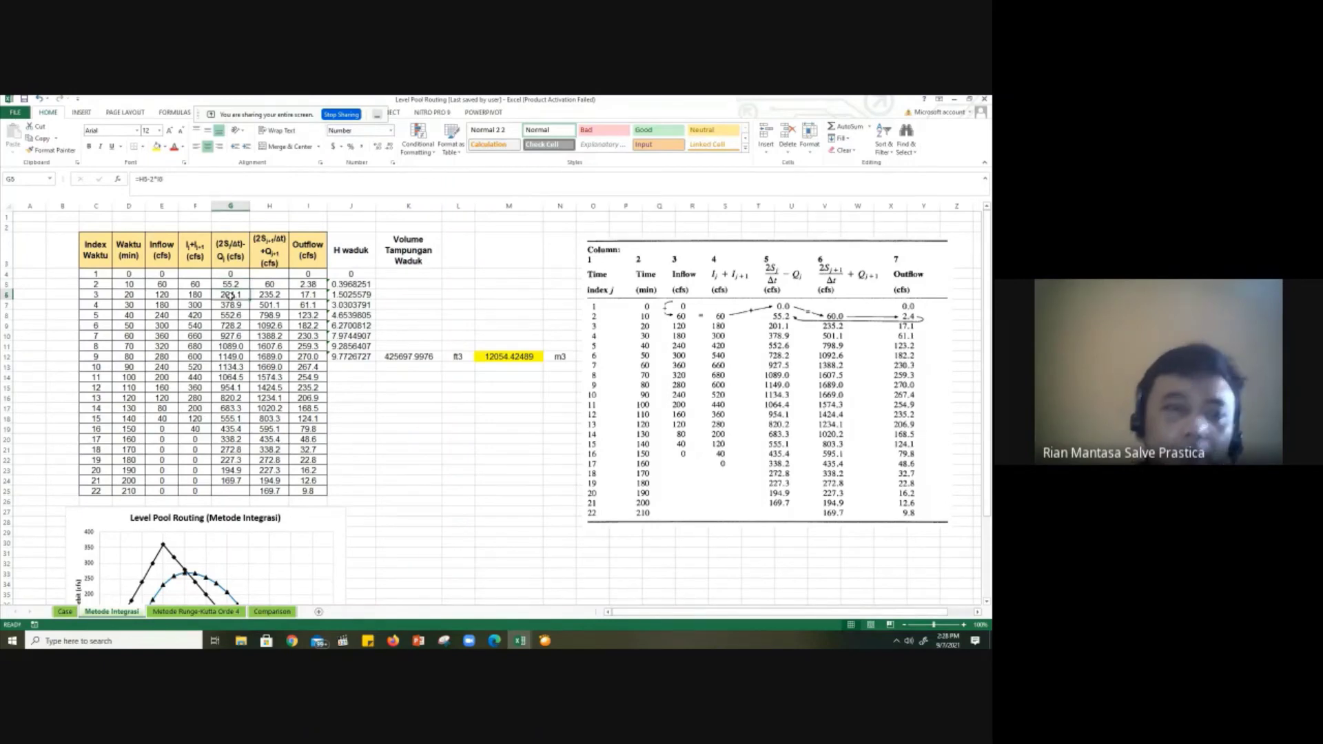
double_click(231, 295)
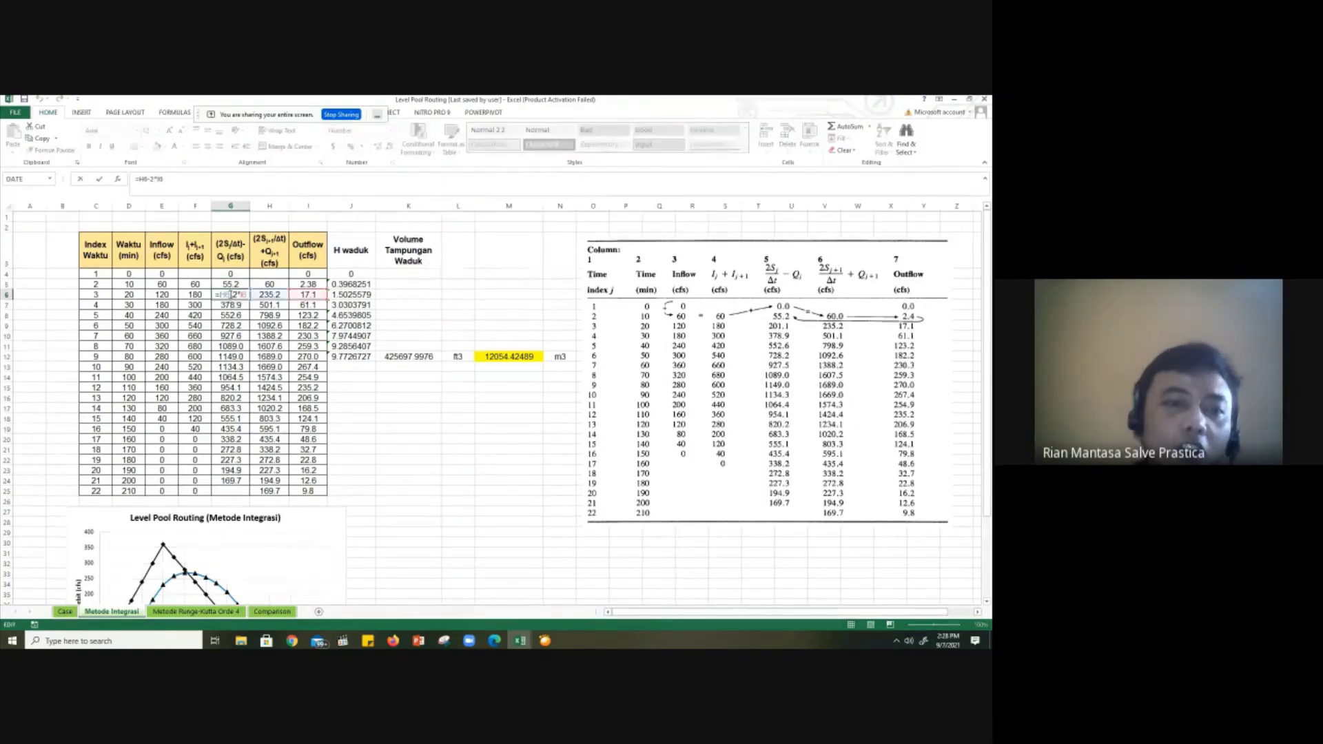
key(ctrl+Return)
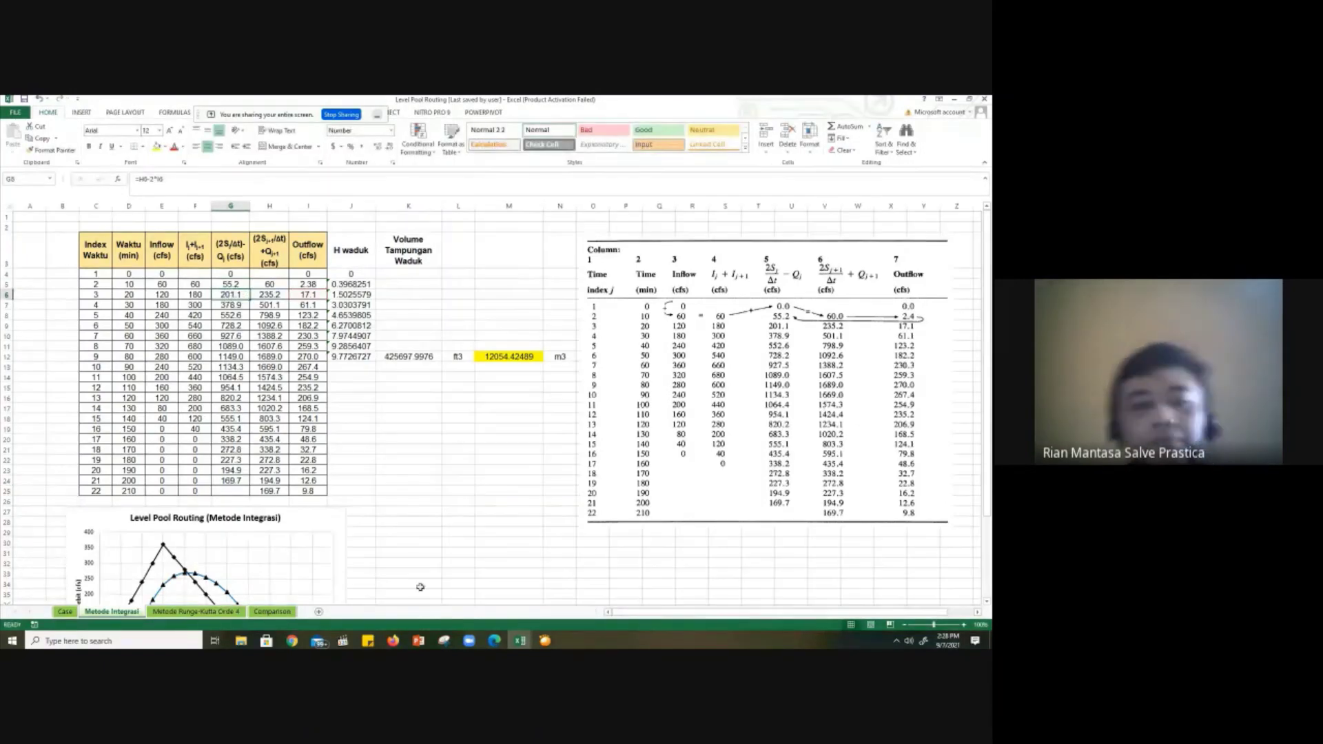
click(419, 641)
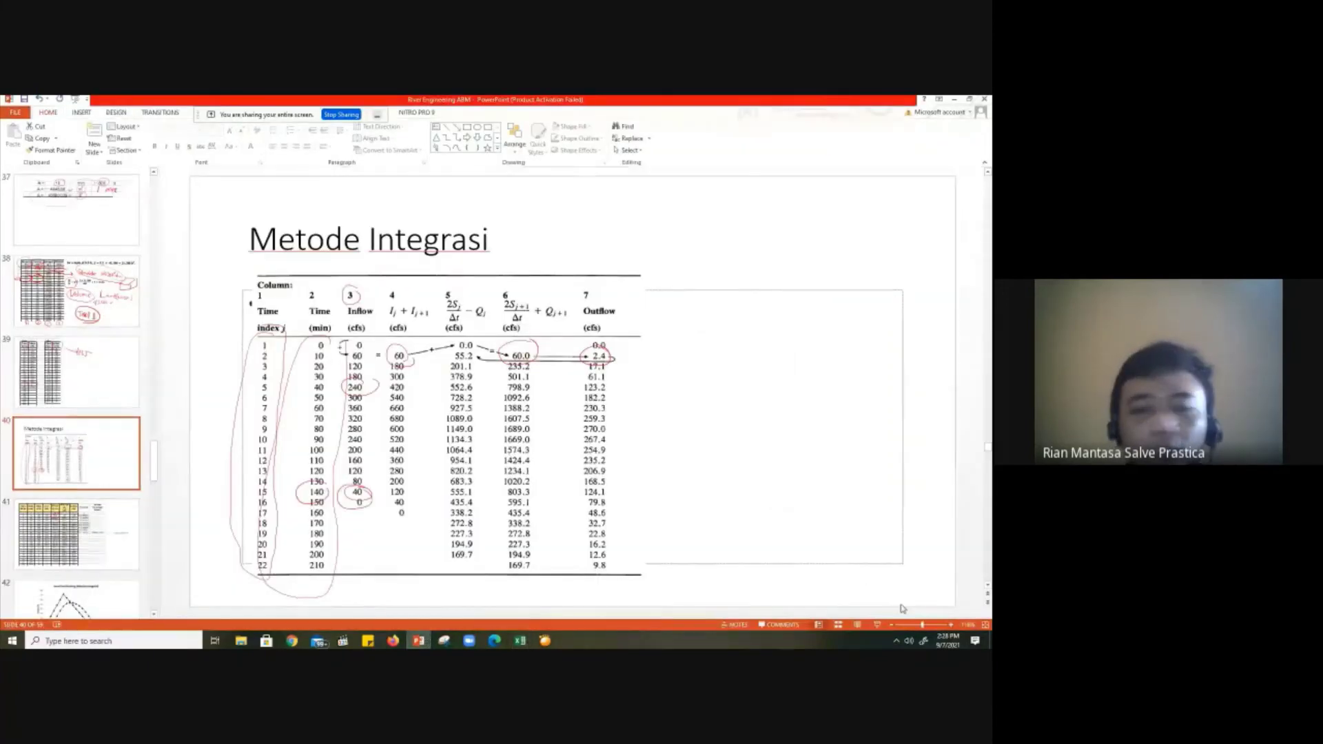
Step: Start the slide show on the Metode Integrasi slide and pen-mark beside the Inflow value 60
click(877, 624)
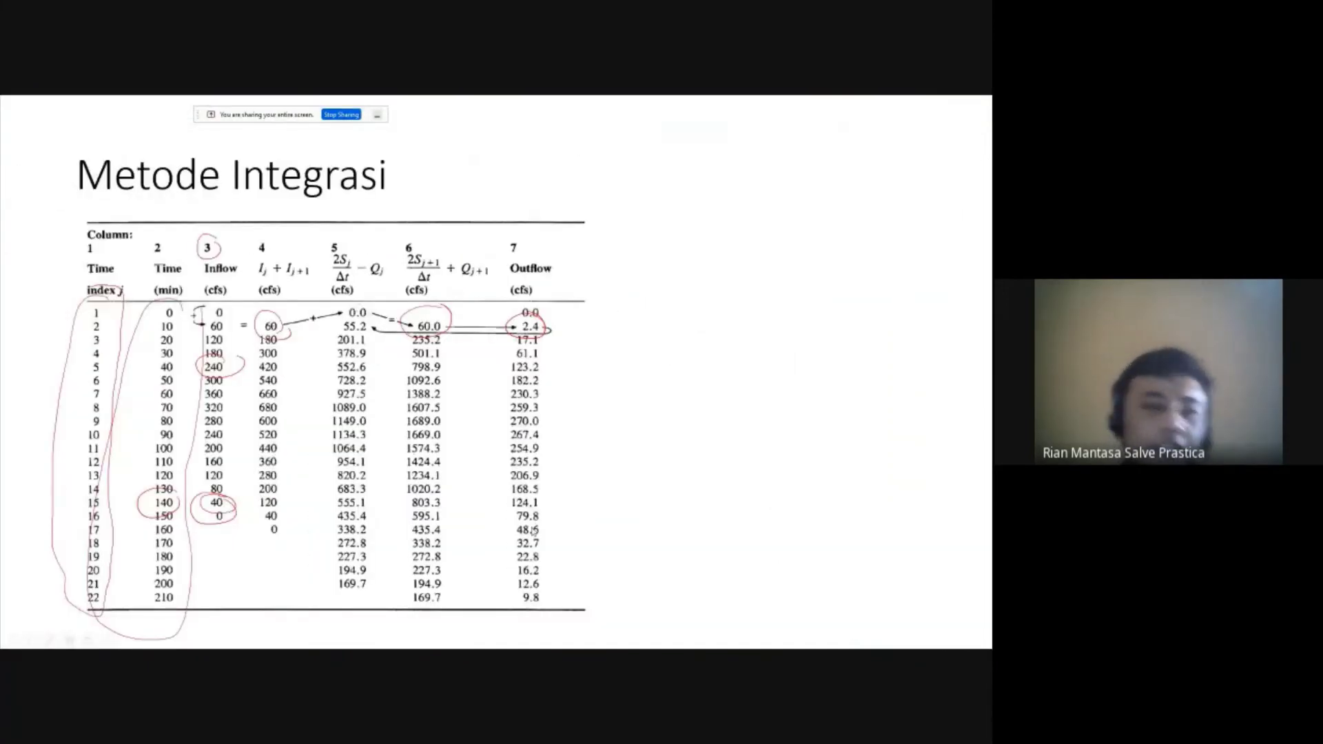
click(48, 641)
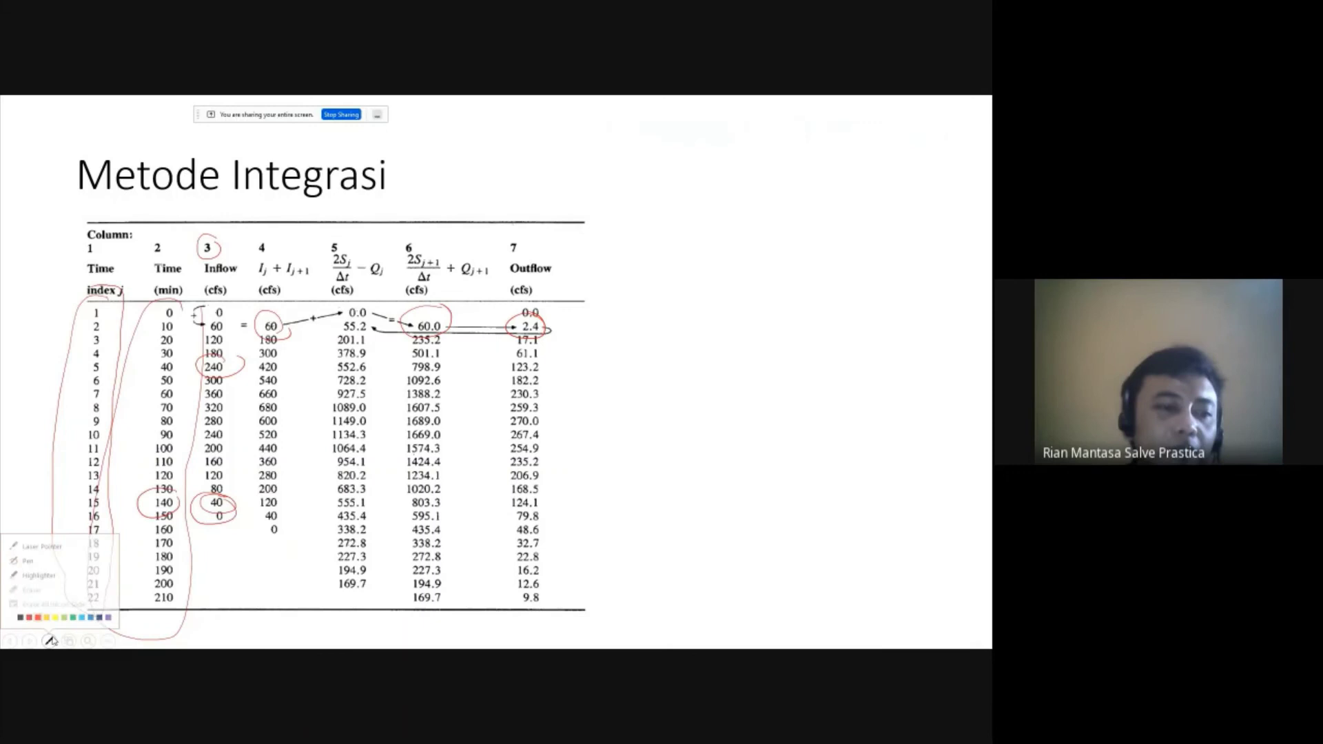
click(31, 558)
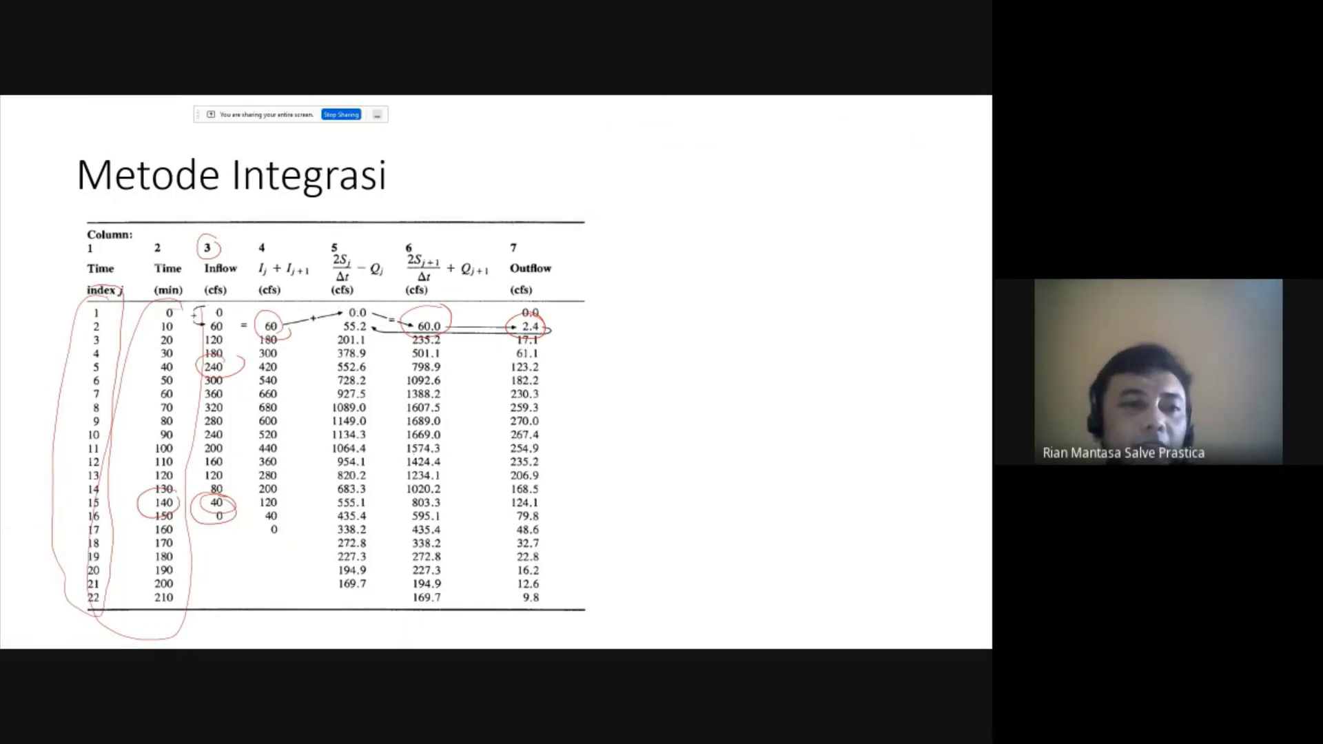
drag(224, 330, 384, 317)
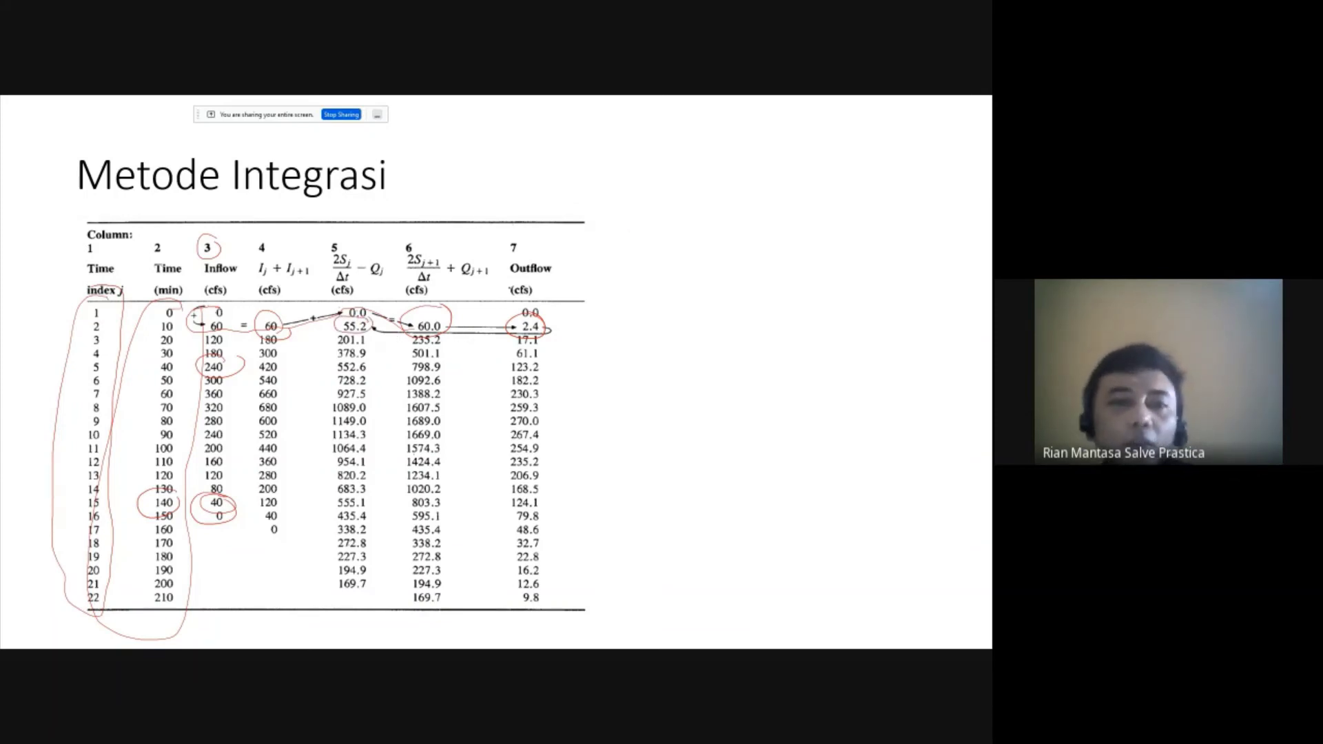
Step: Circle the column 7 Outflow header and handwrite an arrowed 'Cek tabel keadaan initial condition' note
drag(502, 242, 564, 236)
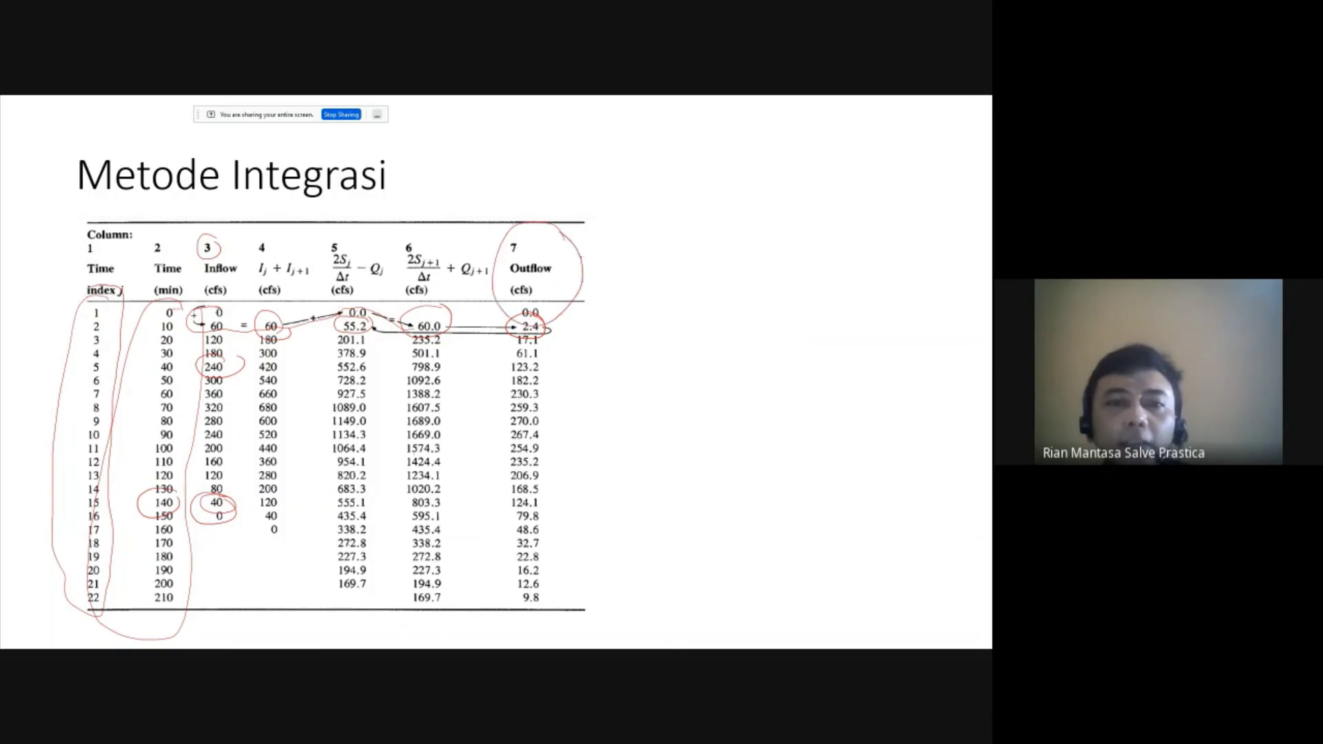
drag(616, 282, 609, 298)
mouse_move(658, 283)
mouse_down()
mouse_move(653, 312)
mouse_move(678, 359)
mouse_up()
drag(681, 348, 706, 340)
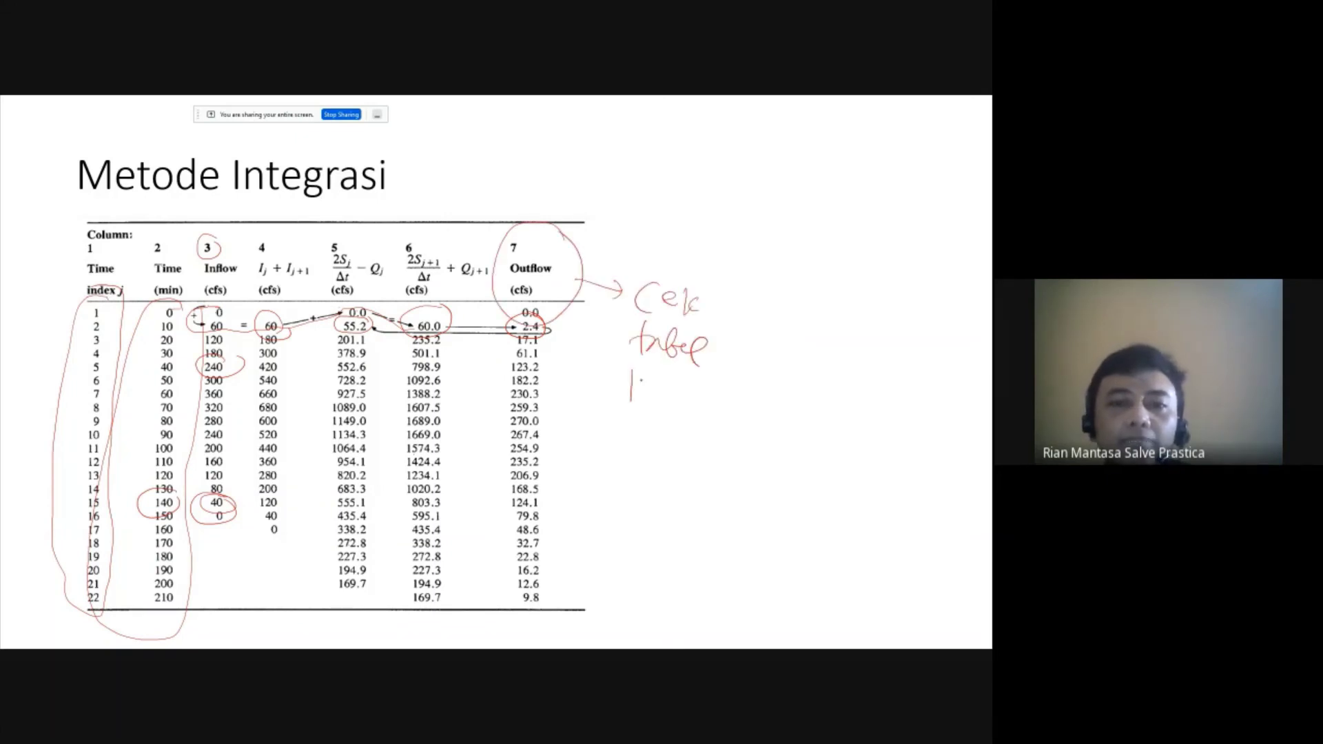
mouse_move(648, 374)
mouse_down()
mouse_move(651, 401)
mouse_move(764, 414)
mouse_up()
drag(660, 441, 842, 469)
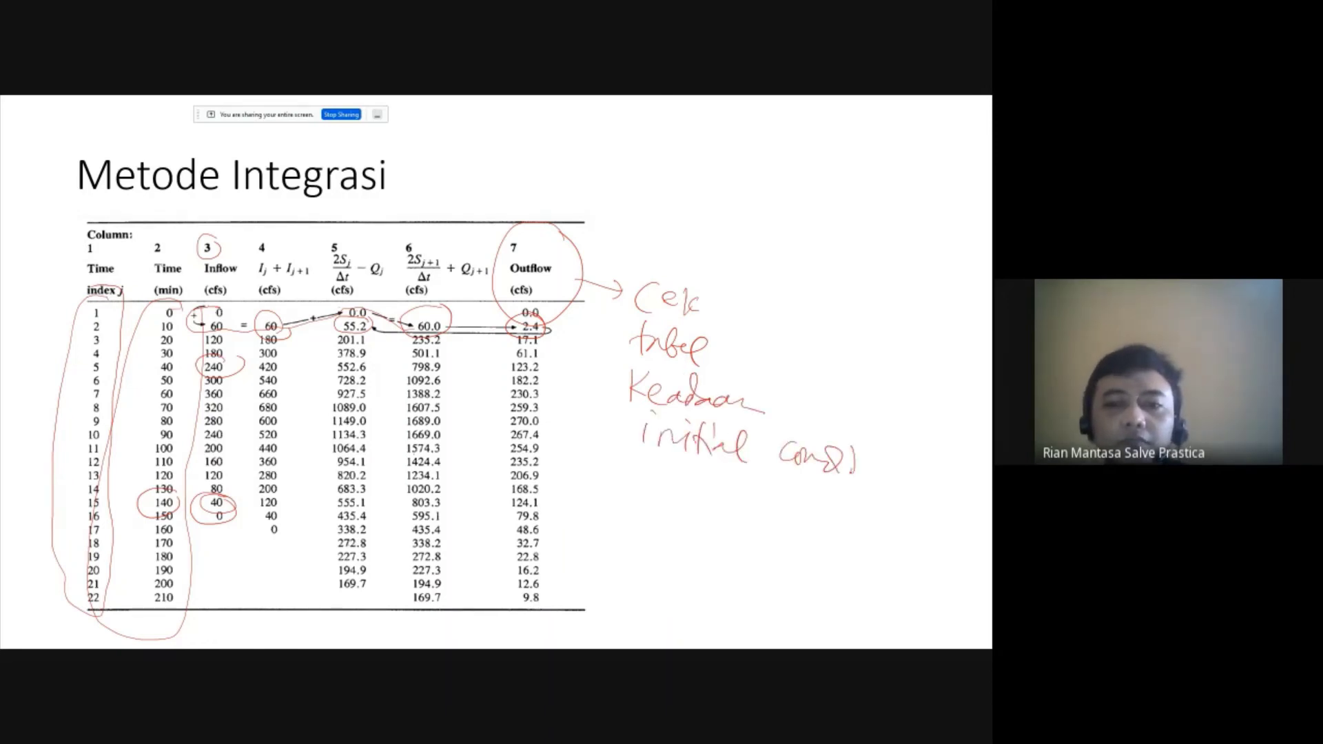
key(Left)
key(Left)
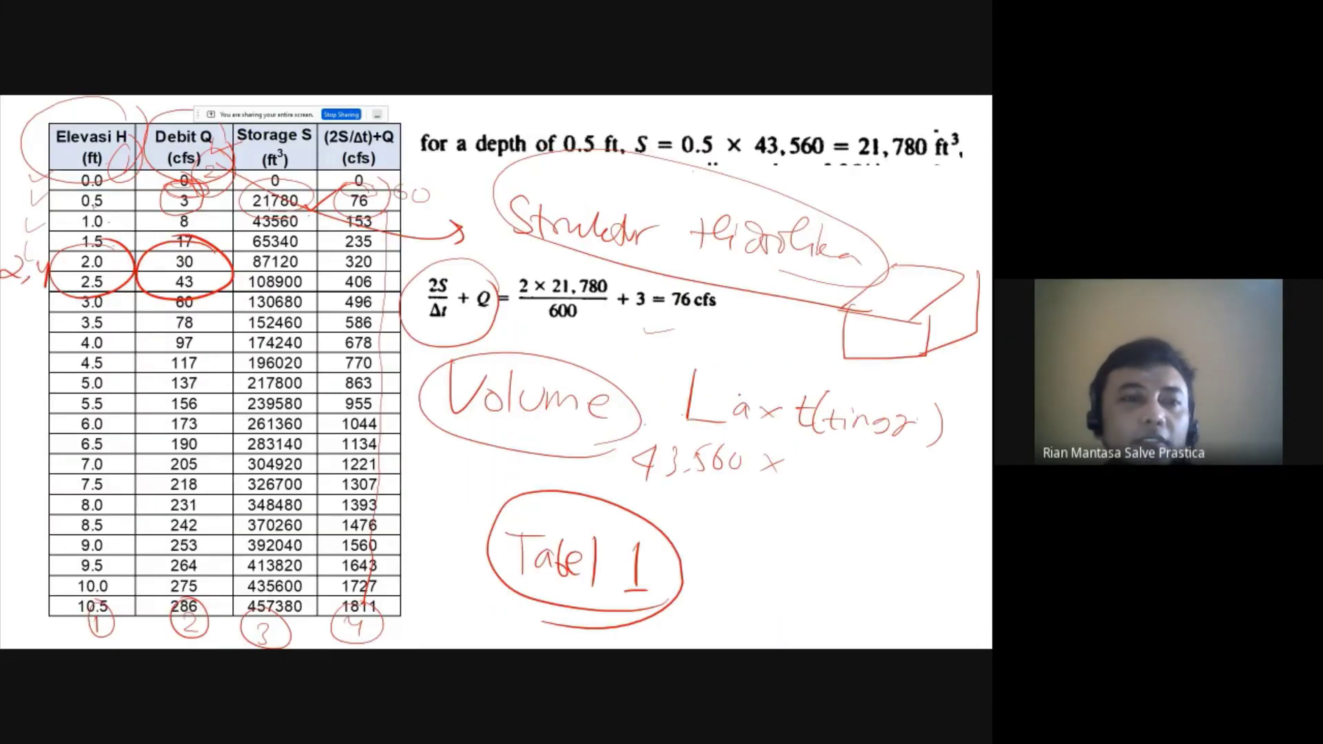
key(Right)
key(Right)
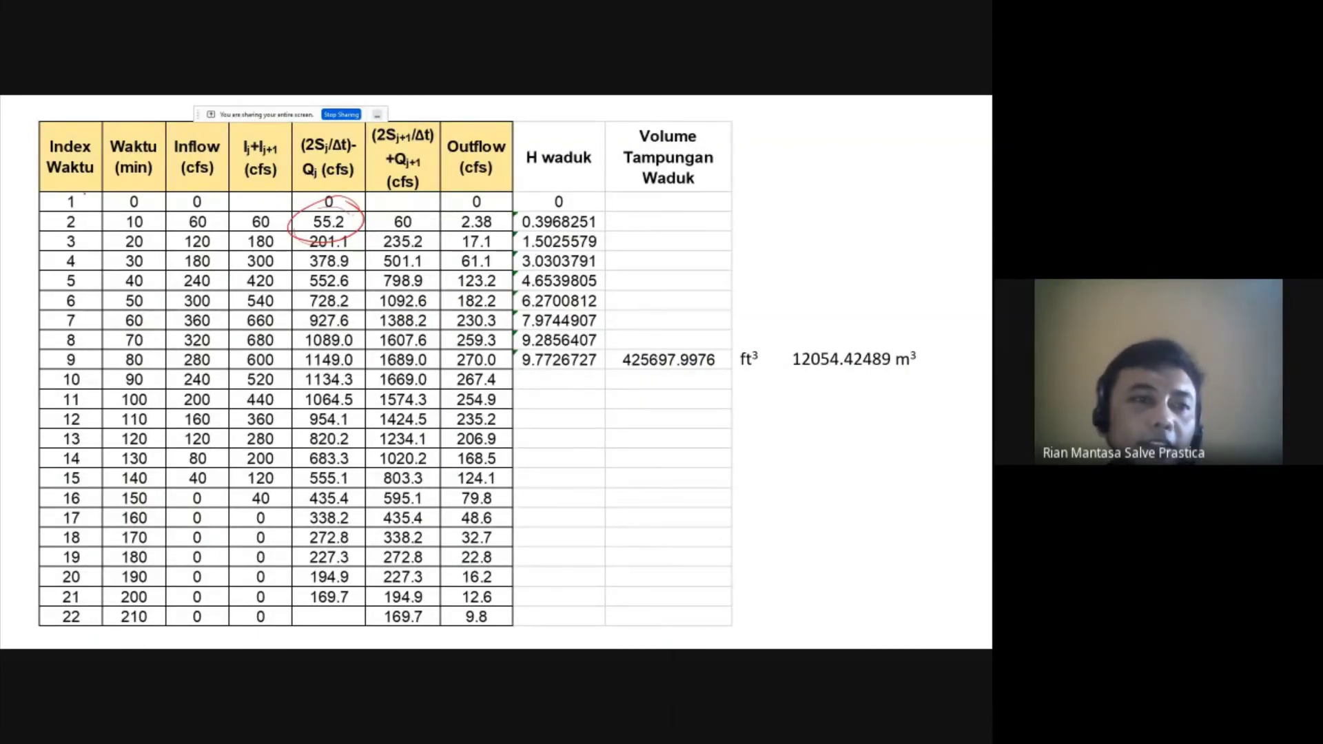
Step: Tick the Waktu 0 and 10 and Inflow 0, 60, 120 values, then circle the H waduk header
drag(122, 197, 124, 229)
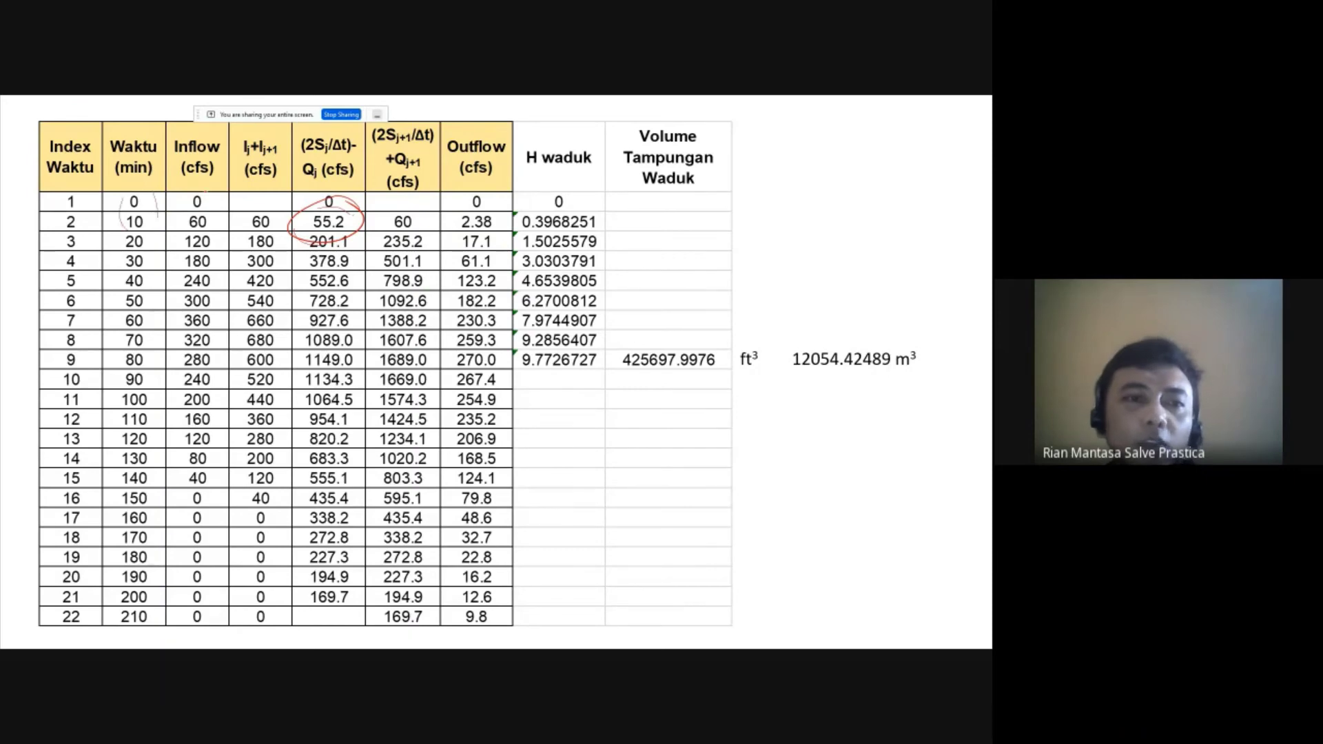
drag(188, 194, 180, 238)
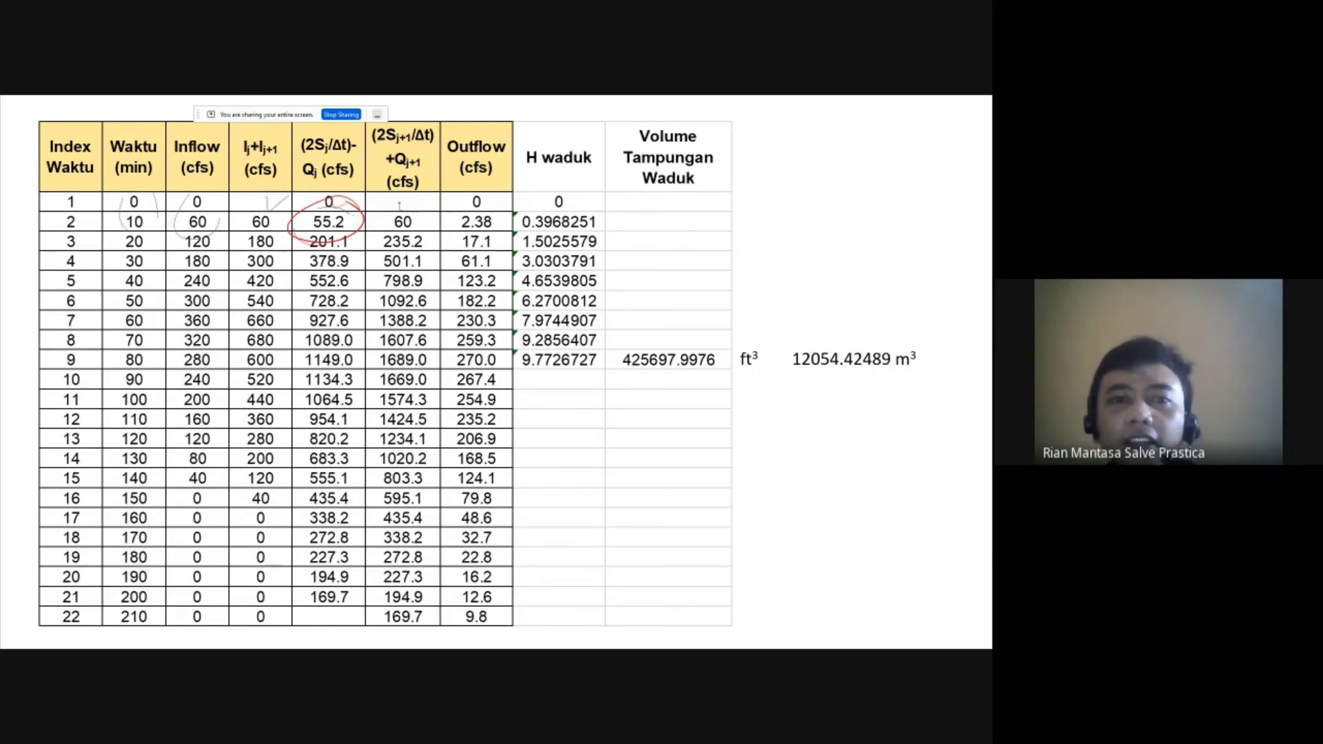
key(Right)
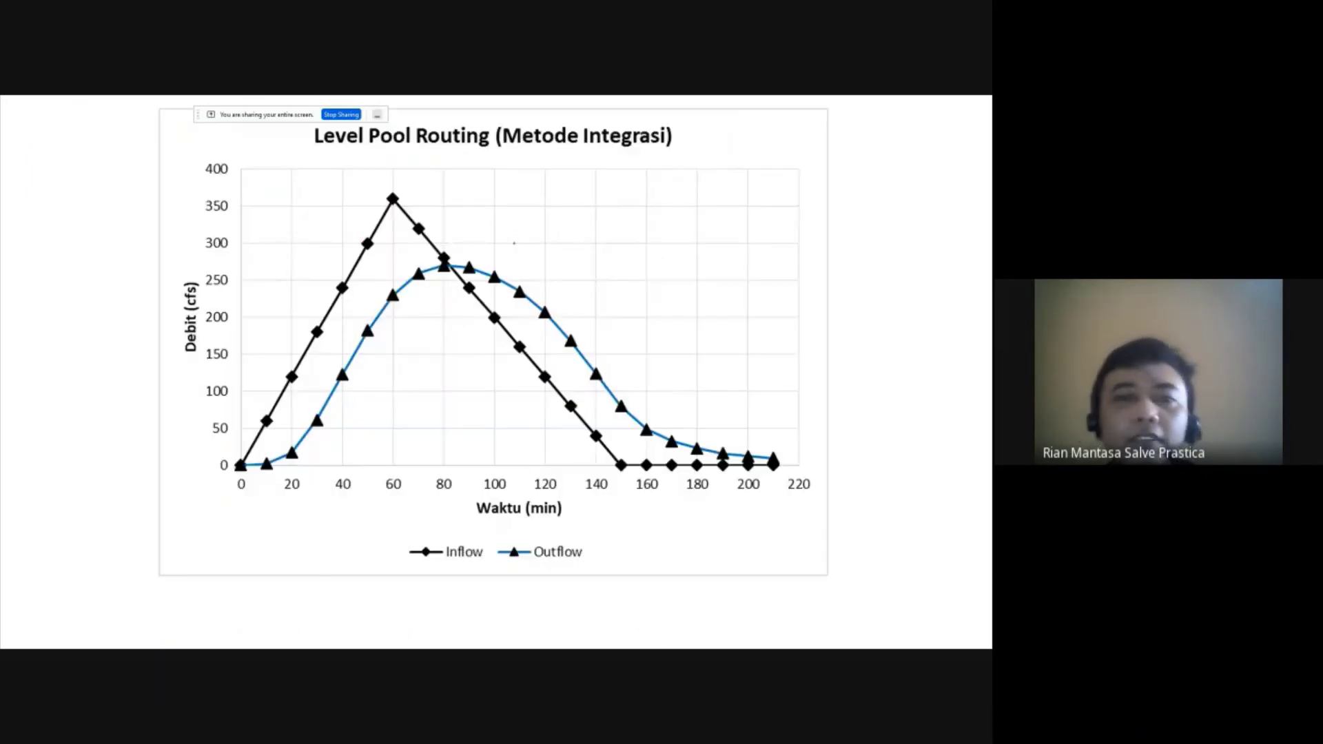
key(Left)
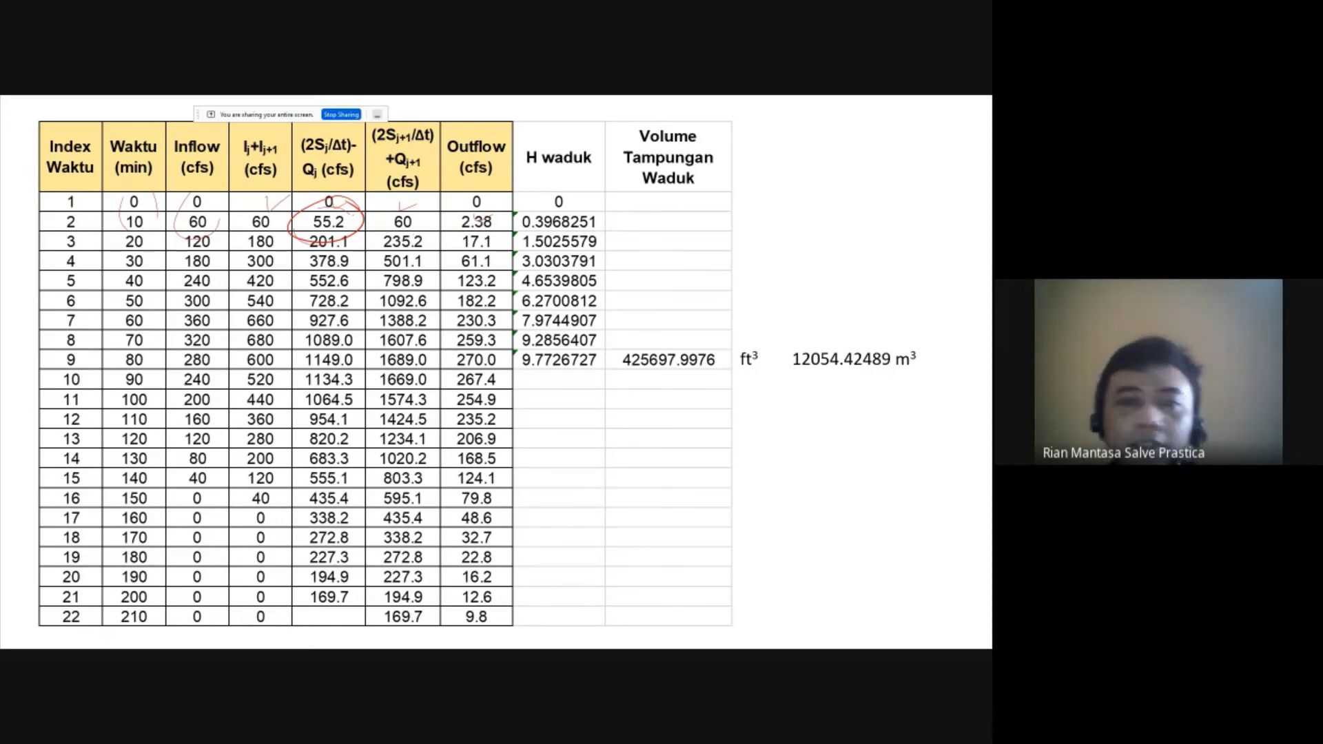
drag(598, 146, 551, 136)
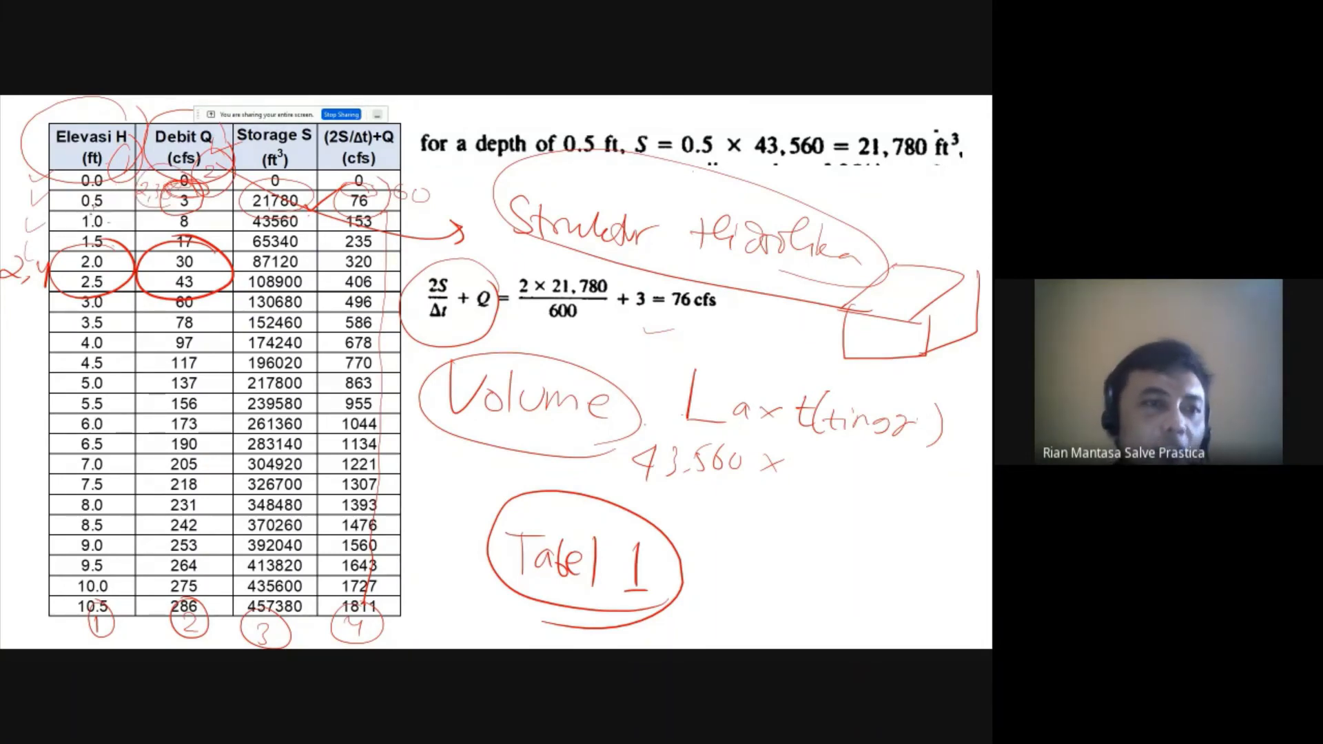
Step: Circle the first H waduk value 0.3968251, then the 264 and 275 discharge values on the storage table
key(Page_Down)
key(Page_Down)
key(Page_Down)
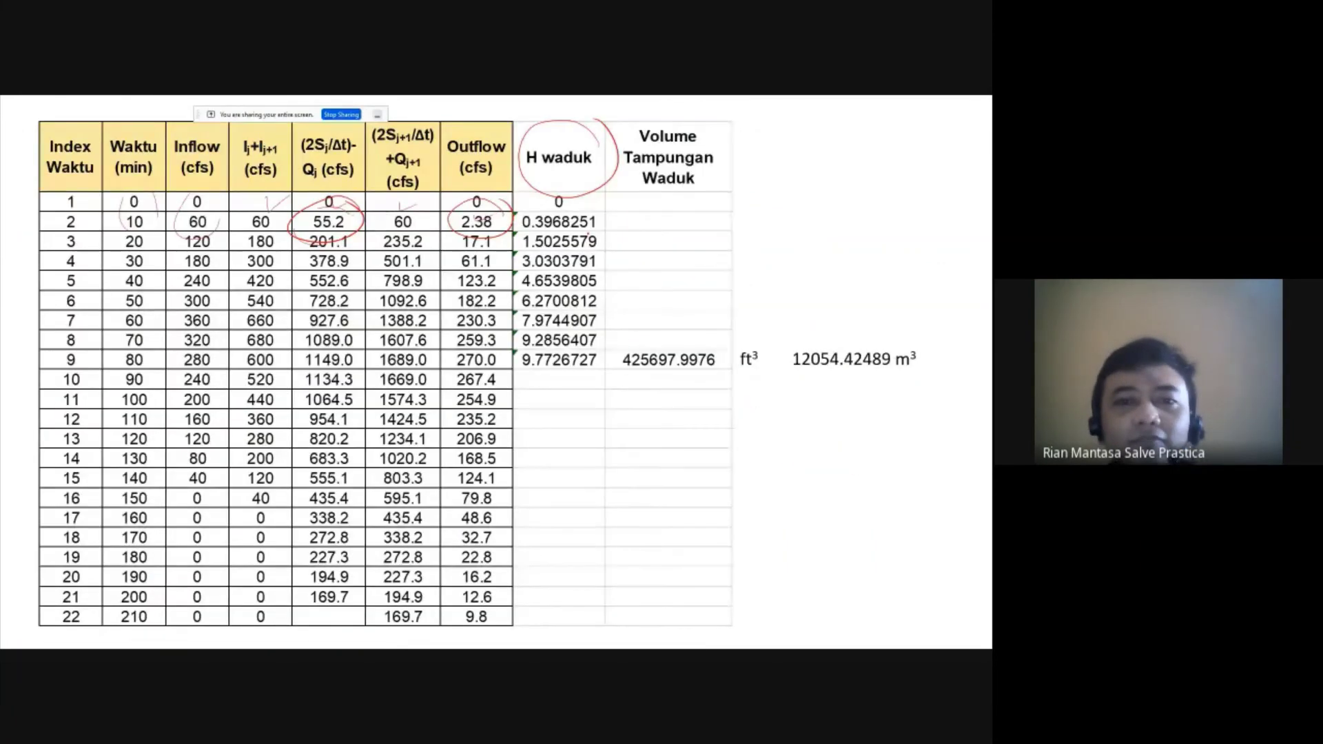
mouse_move(606, 208)
mouse_down()
mouse_move(544, 207)
mouse_move(616, 226)
mouse_up()
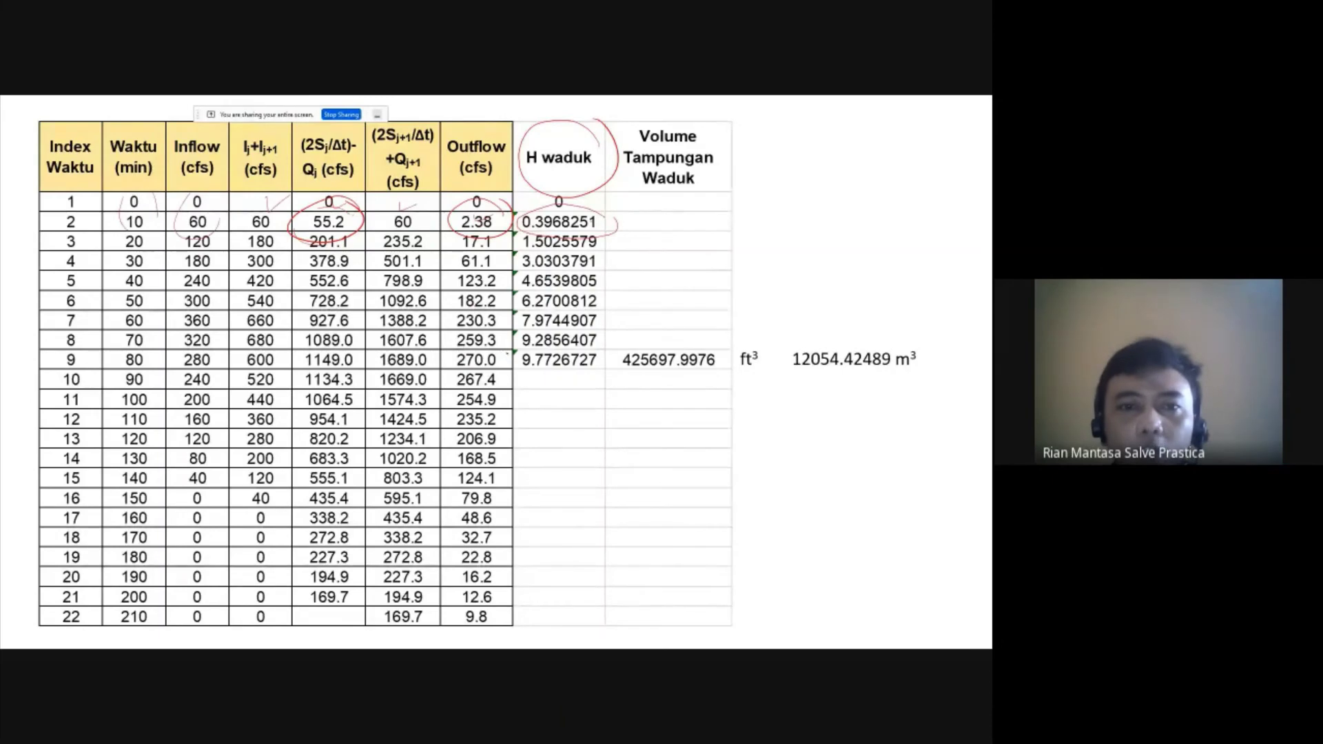
key(Page_Up)
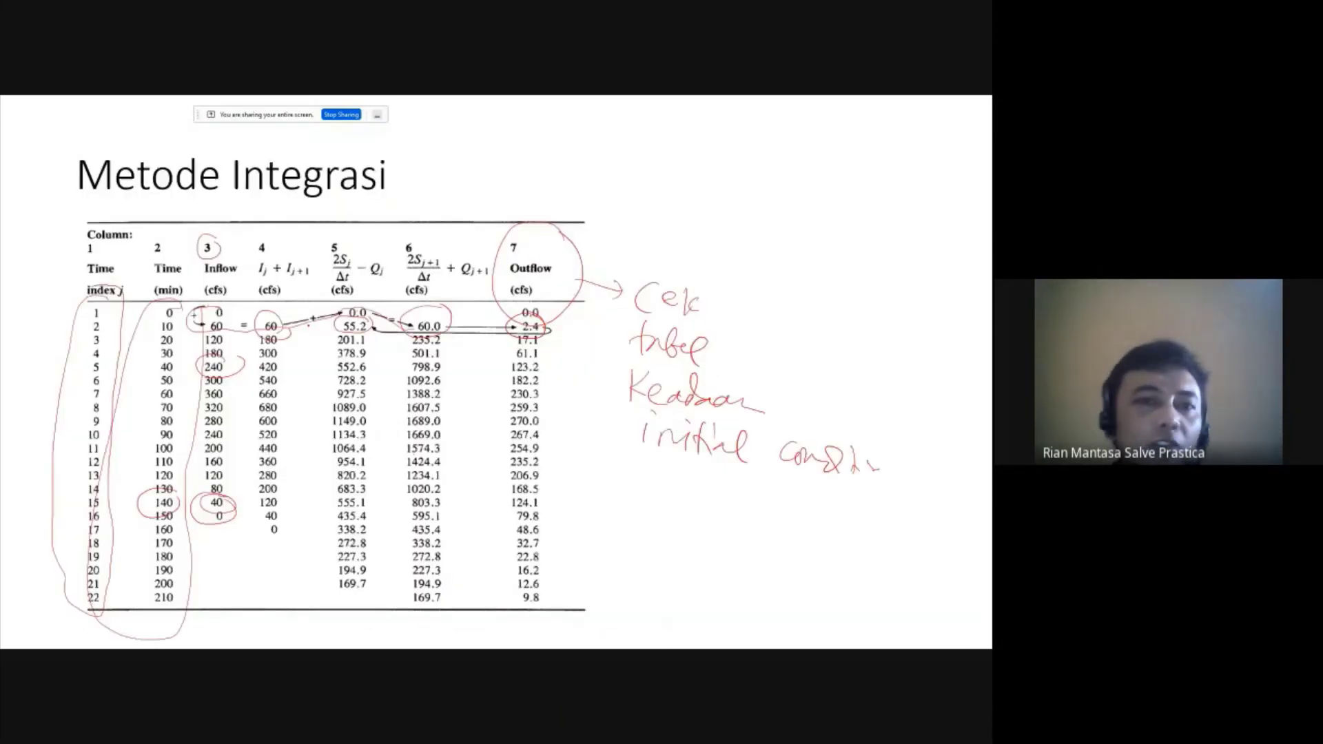
key(Page_Up)
key(Page_Up)
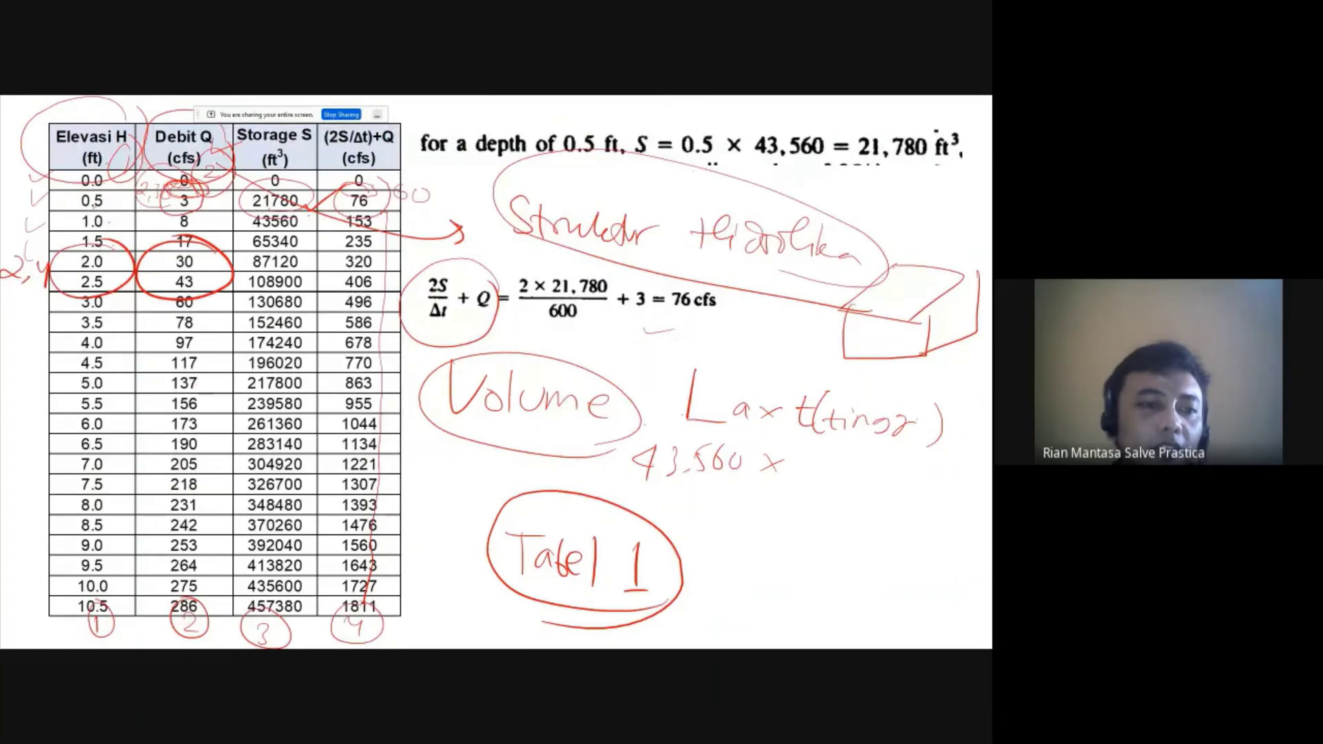
mouse_move(210, 562)
mouse_down()
mouse_move(149, 586)
mouse_move(213, 551)
mouse_up()
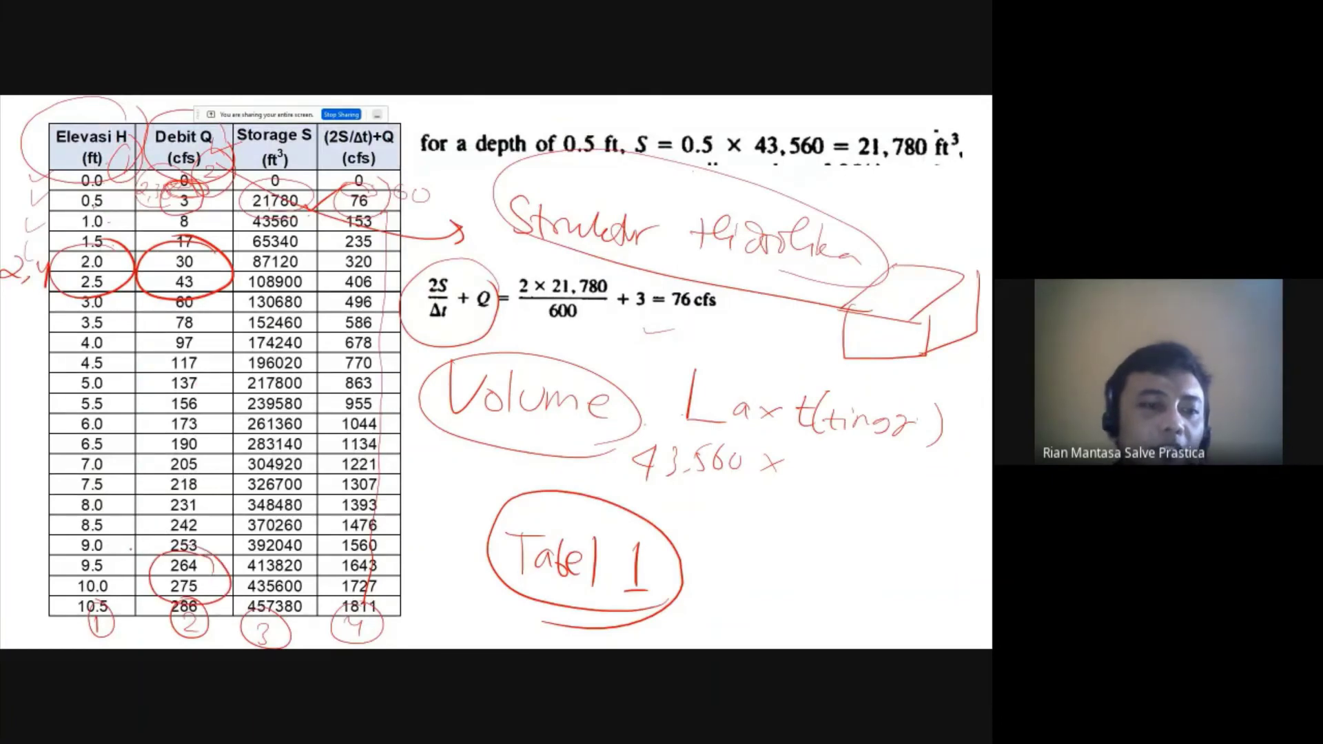
key(Page_Down)
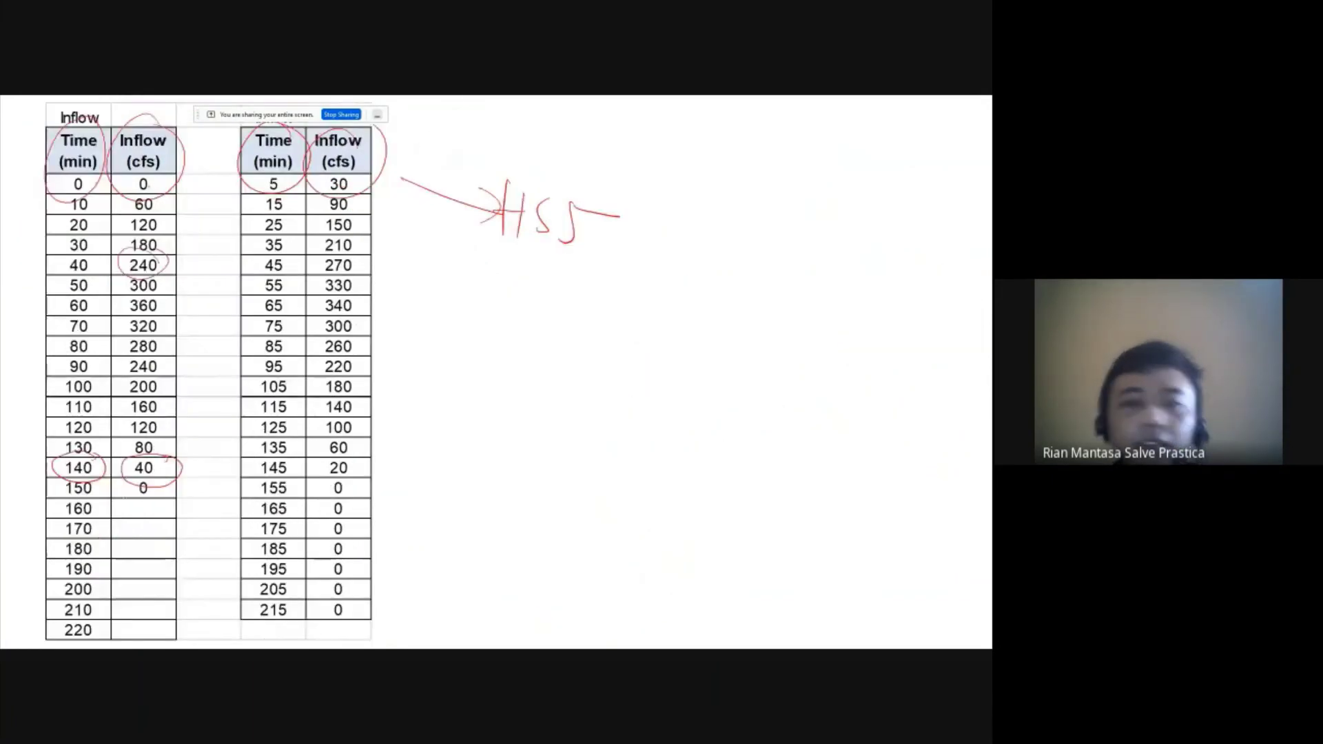
key(Page_Down)
key(Page_Down)
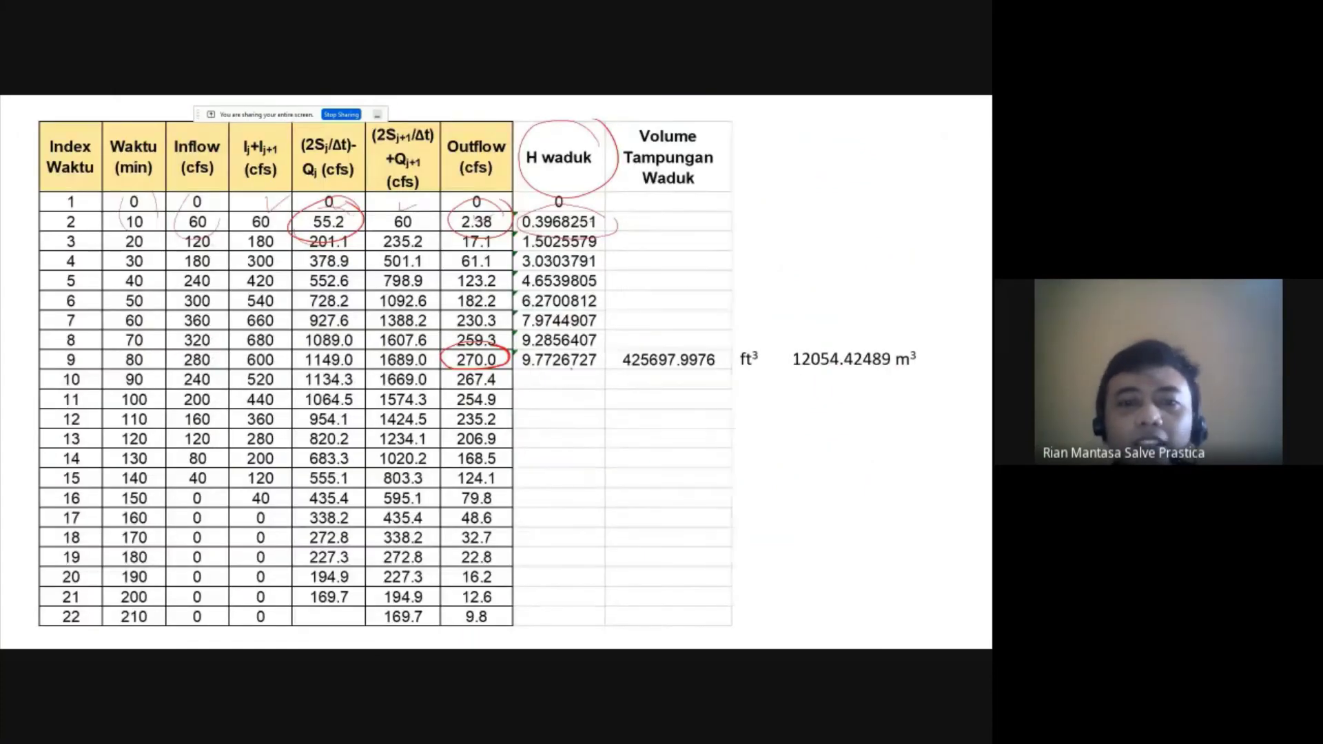
Step: Circle 9.7726727 and the 12054.42489 m³ volume, underline Waduk, then advance to the chart slide
mouse_move(605, 369)
mouse_down()
mouse_move(506, 357)
mouse_move(580, 390)
mouse_up()
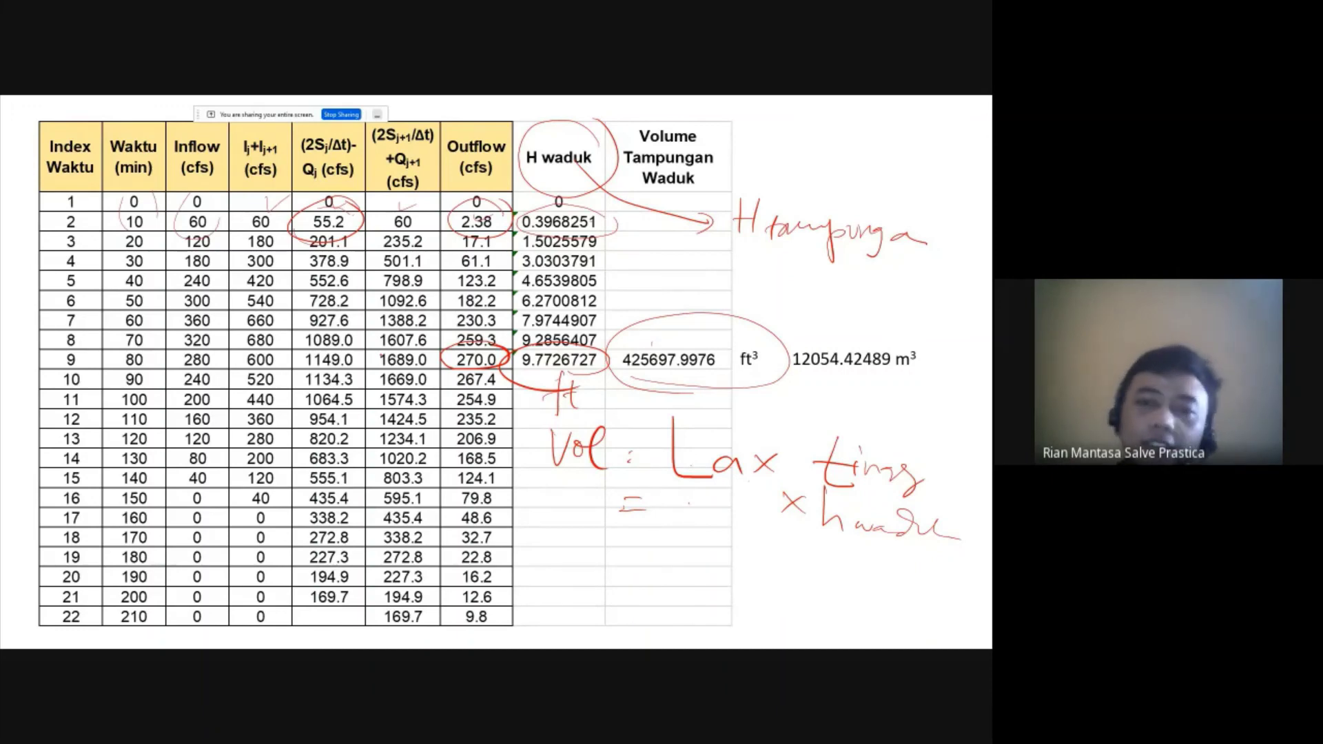
drag(641, 183, 717, 182)
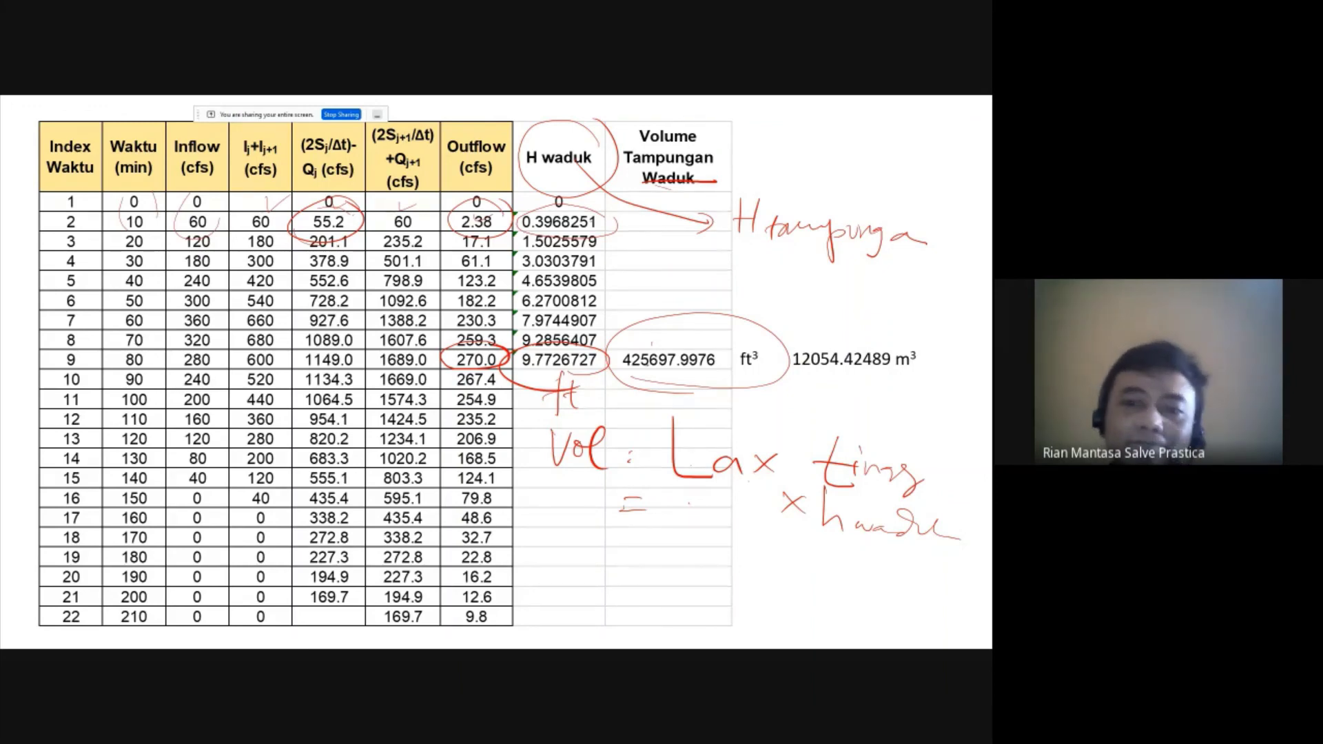
mouse_move(813, 378)
mouse_down()
mouse_move(917, 318)
mouse_move(861, 412)
mouse_up()
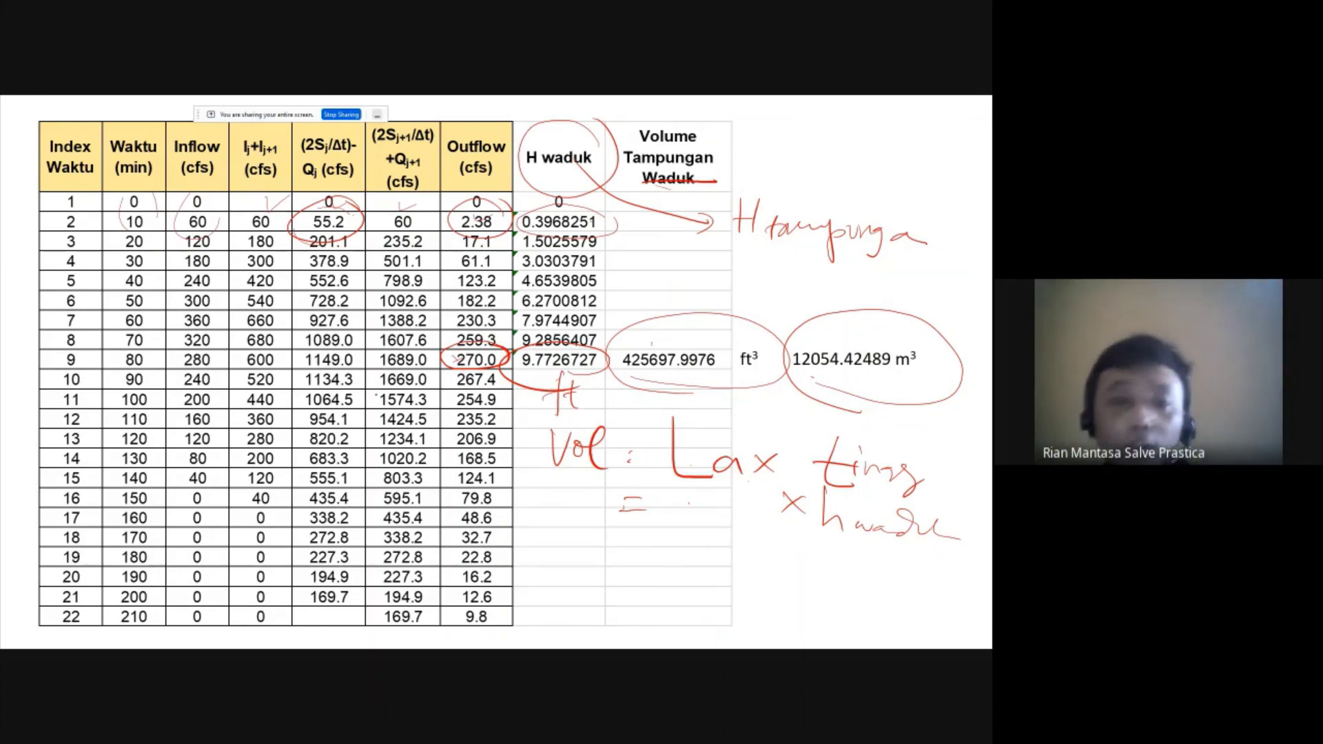
key(Right)
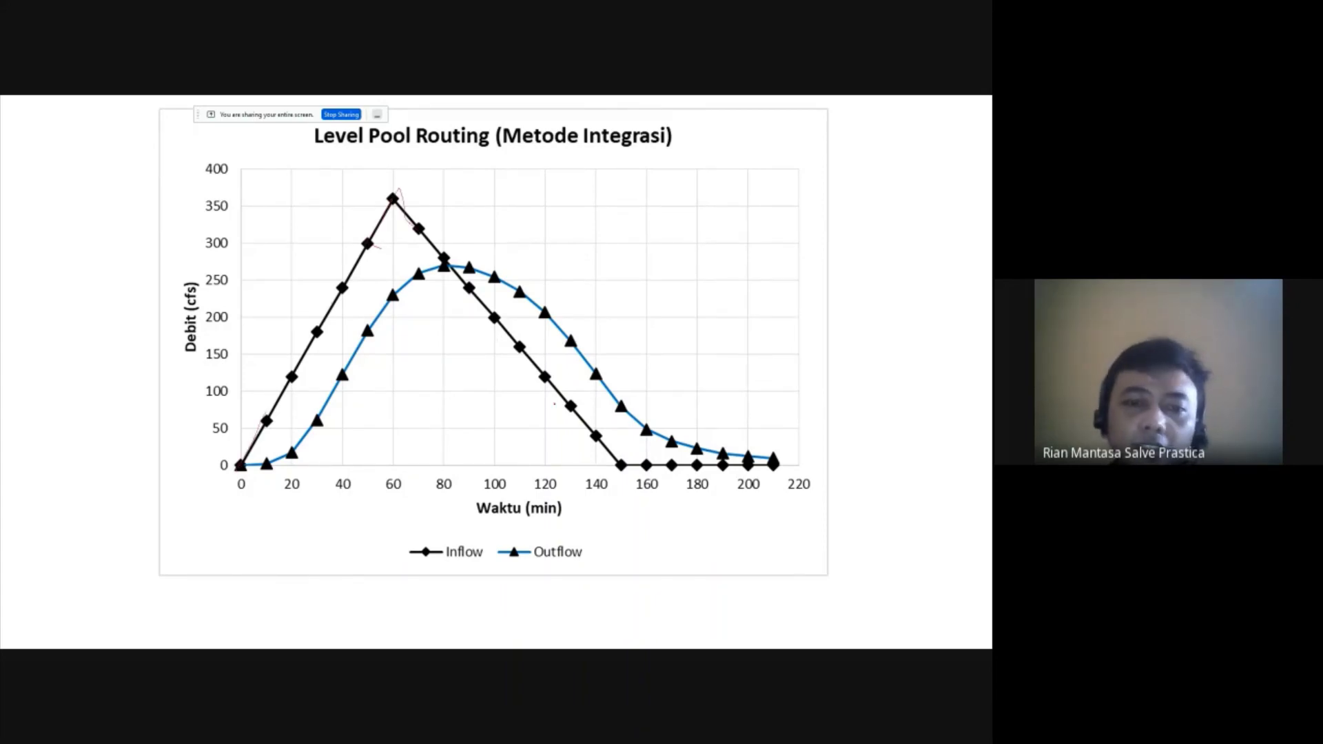
Step: Circle the Inflow legend entry and trace the Outflow curve through its peak in red ink
mouse_move(443, 528)
mouse_down()
mouse_move(463, 591)
mouse_move(474, 537)
mouse_up()
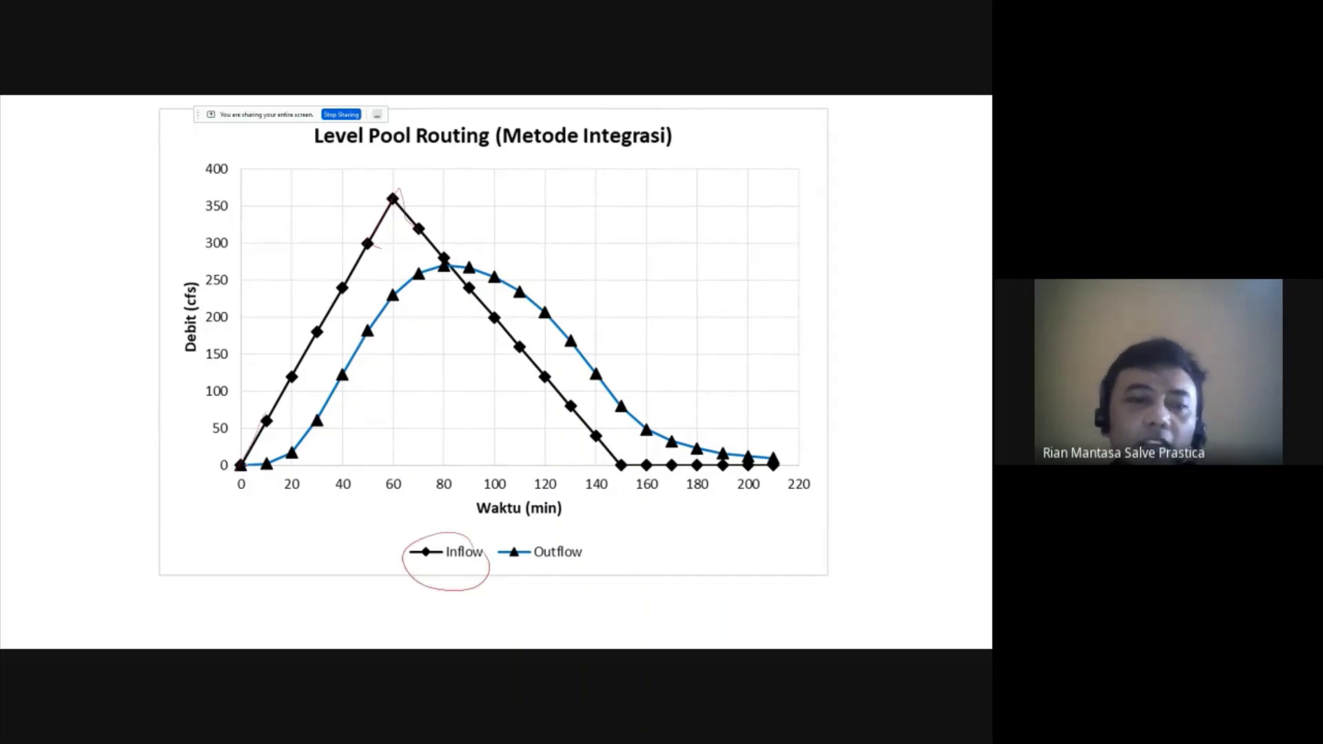
drag(245, 465, 297, 435)
mouse_move(417, 265)
mouse_down()
mouse_move(537, 318)
mouse_move(689, 436)
mouse_move(748, 454)
mouse_up()
drag(537, 520, 593, 548)
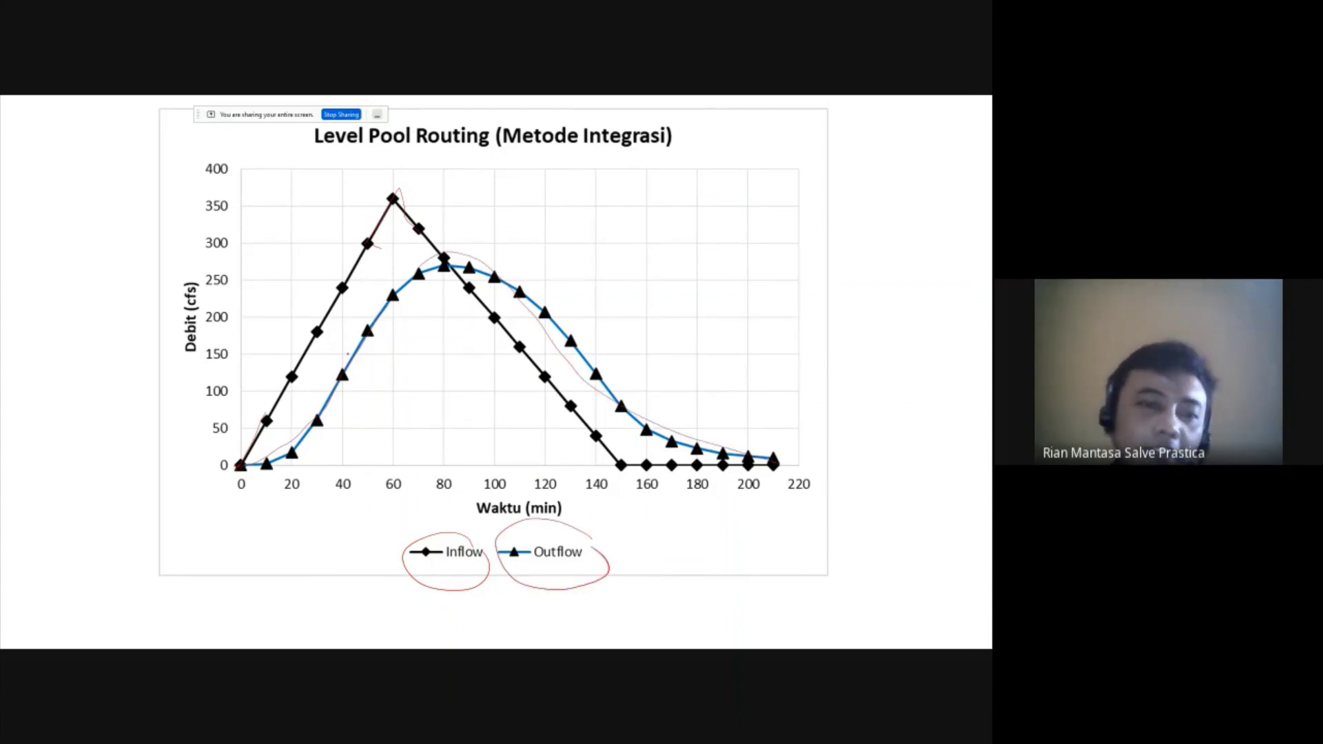
Step: Hatch the area between the inflow and outflow curves and label it 'Volume tampungan' with an arrow
mouse_move(256, 446)
mouse_down()
mouse_move(411, 197)
mouse_move(414, 264)
mouse_move(563, 207)
mouse_move(549, 230)
mouse_up()
drag(585, 184, 615, 200)
mouse_move(624, 207)
mouse_down()
mouse_move(643, 187)
mouse_move(639, 230)
mouse_up()
mouse_move(652, 202)
mouse_down()
mouse_move(675, 228)
mouse_move(727, 229)
mouse_up()
mouse_move(772, 184)
mouse_down()
mouse_move(766, 237)
mouse_move(793, 215)
mouse_move(851, 224)
mouse_up()
mouse_move(841, 219)
mouse_down()
mouse_move(843, 261)
mouse_move(881, 222)
mouse_move(885, 262)
mouse_up()
drag(885, 227, 940, 253)
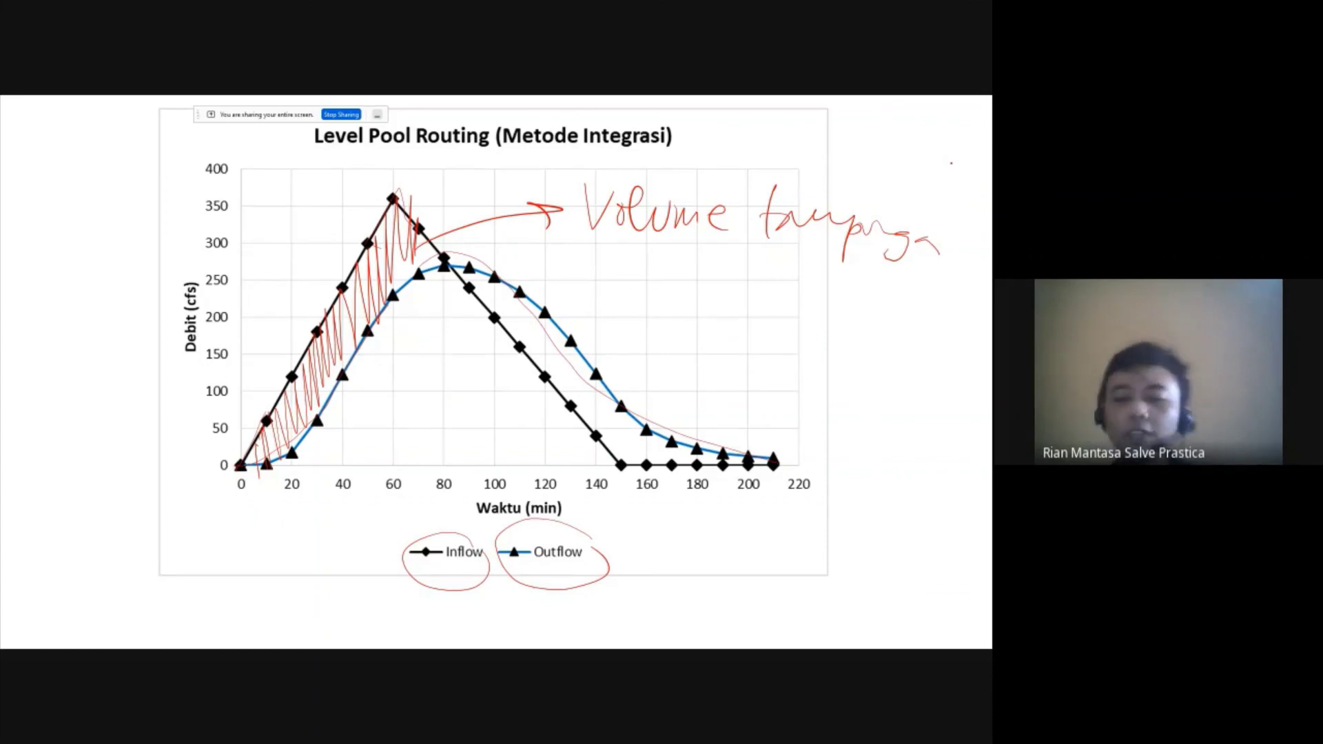
key(Left)
key(Left)
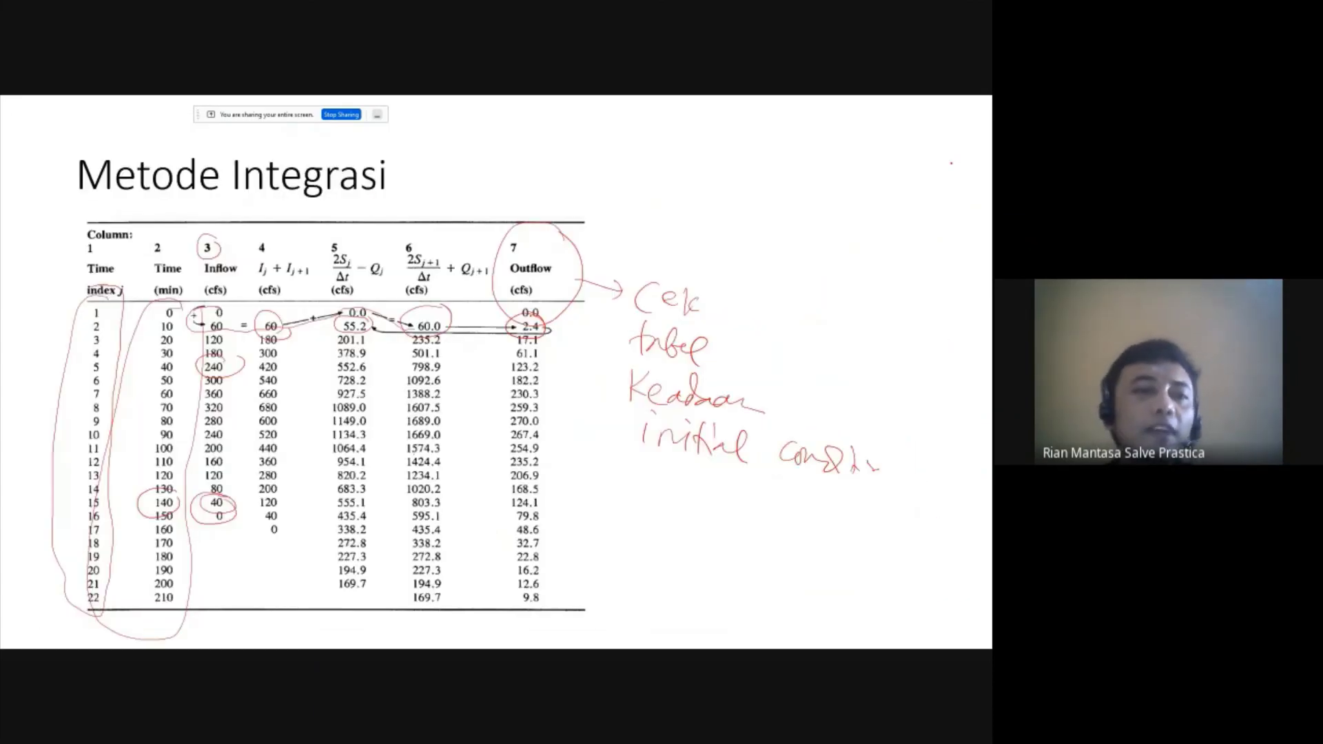
Step: Page back through the earlier slides to the Example 8.2.1 problem and forward again
key(Right)
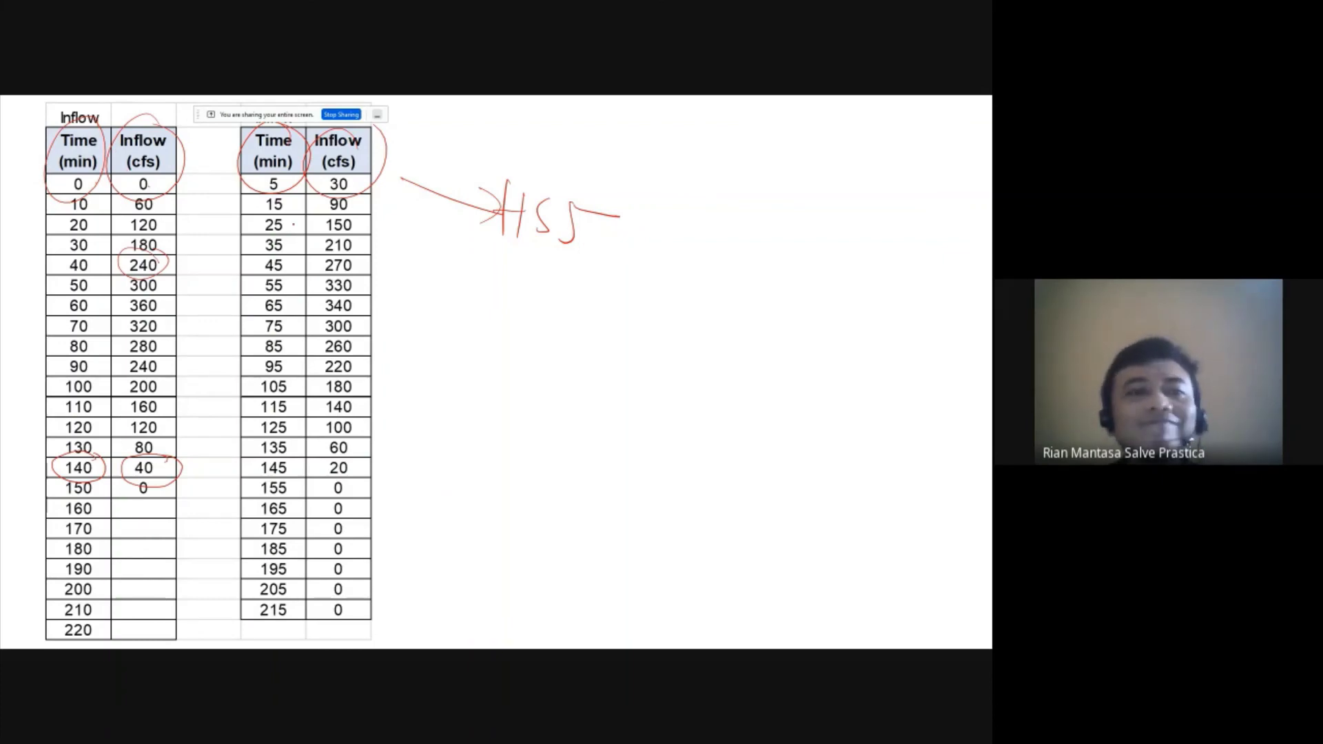
key(Left)
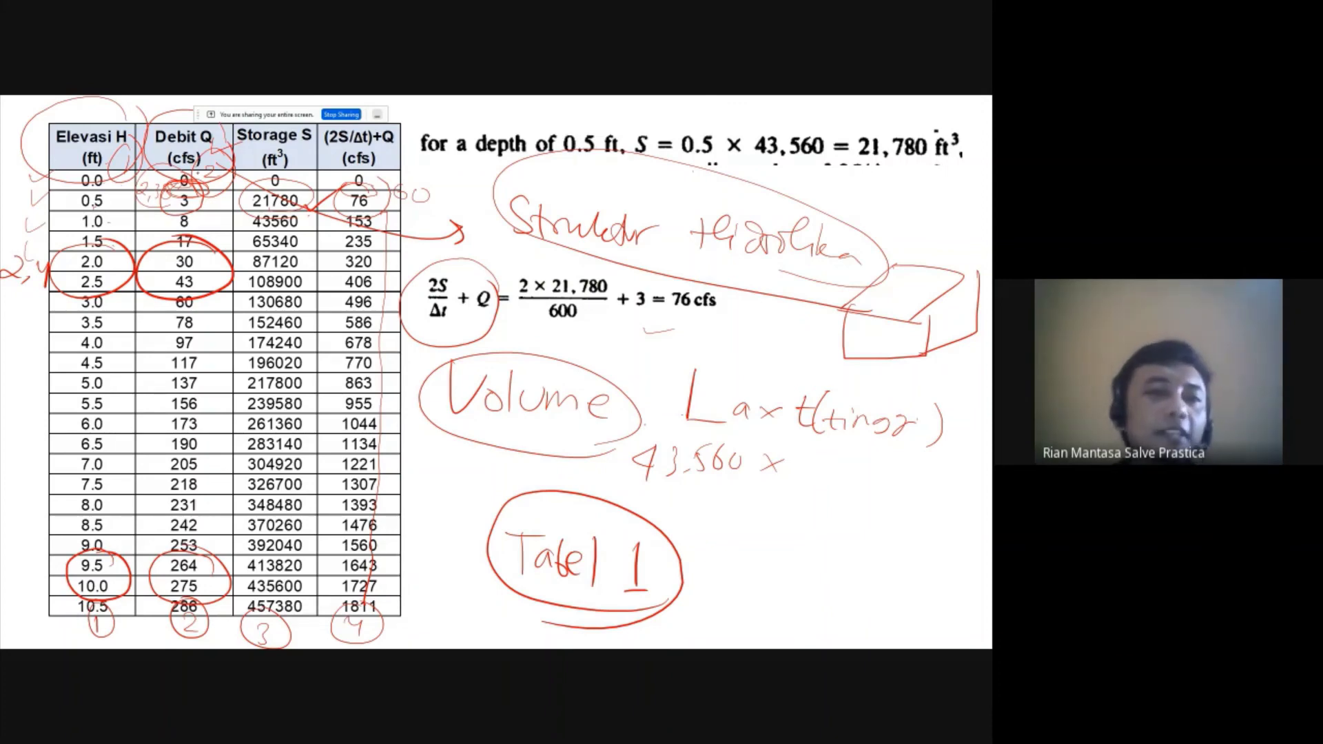
key(Left)
key(Left)
key(Left)
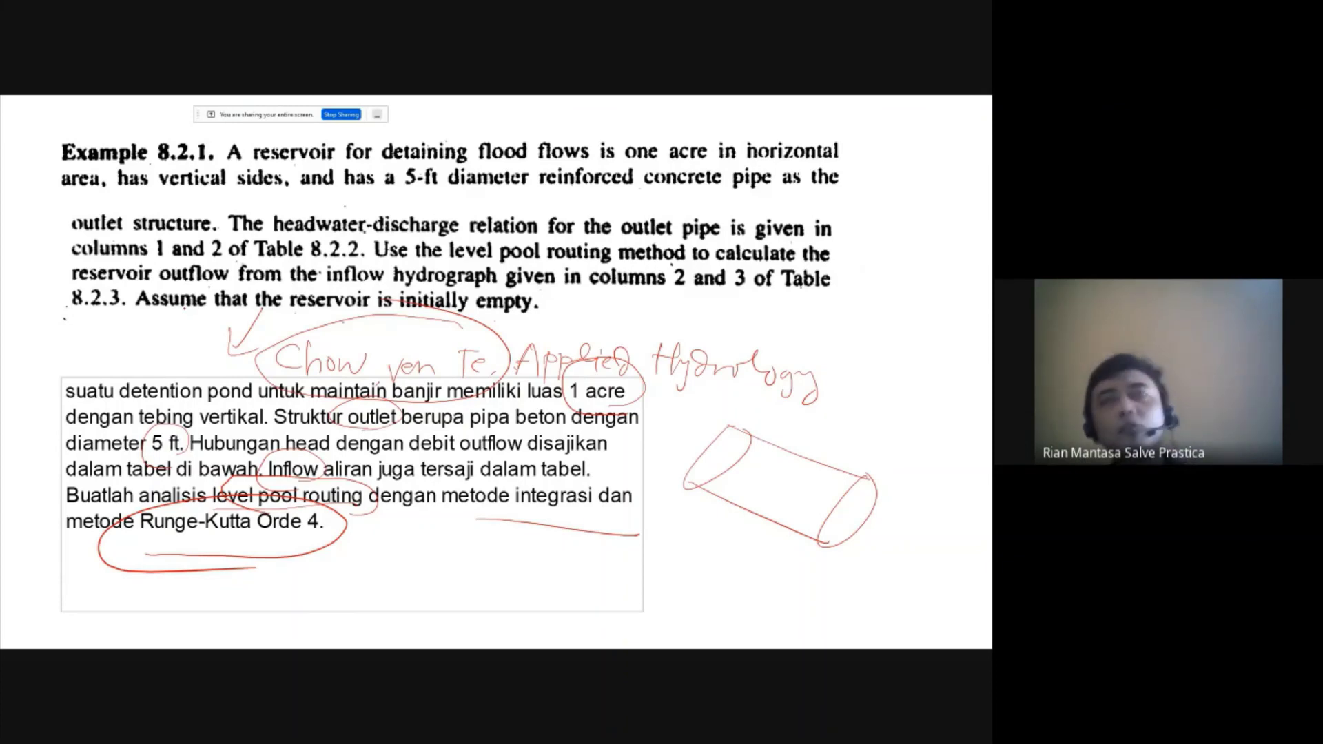
key(Right)
key(Right)
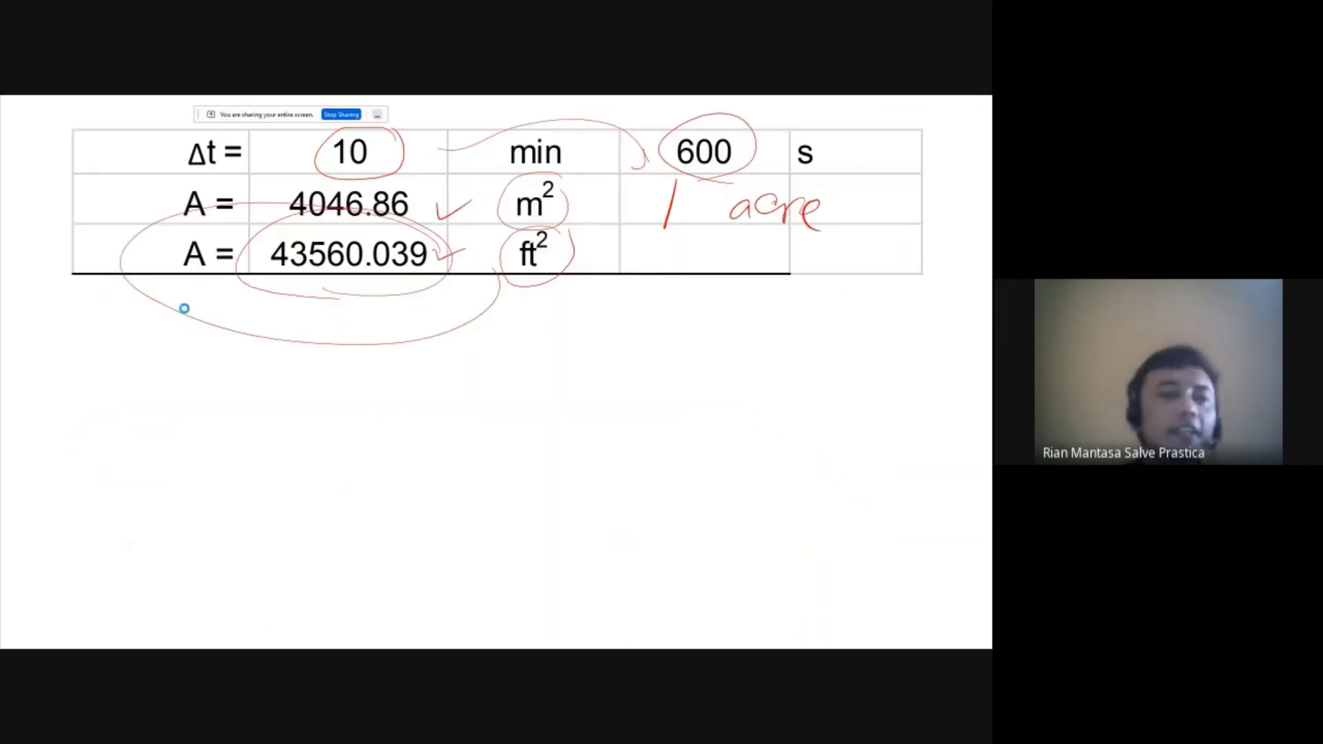
key(Right)
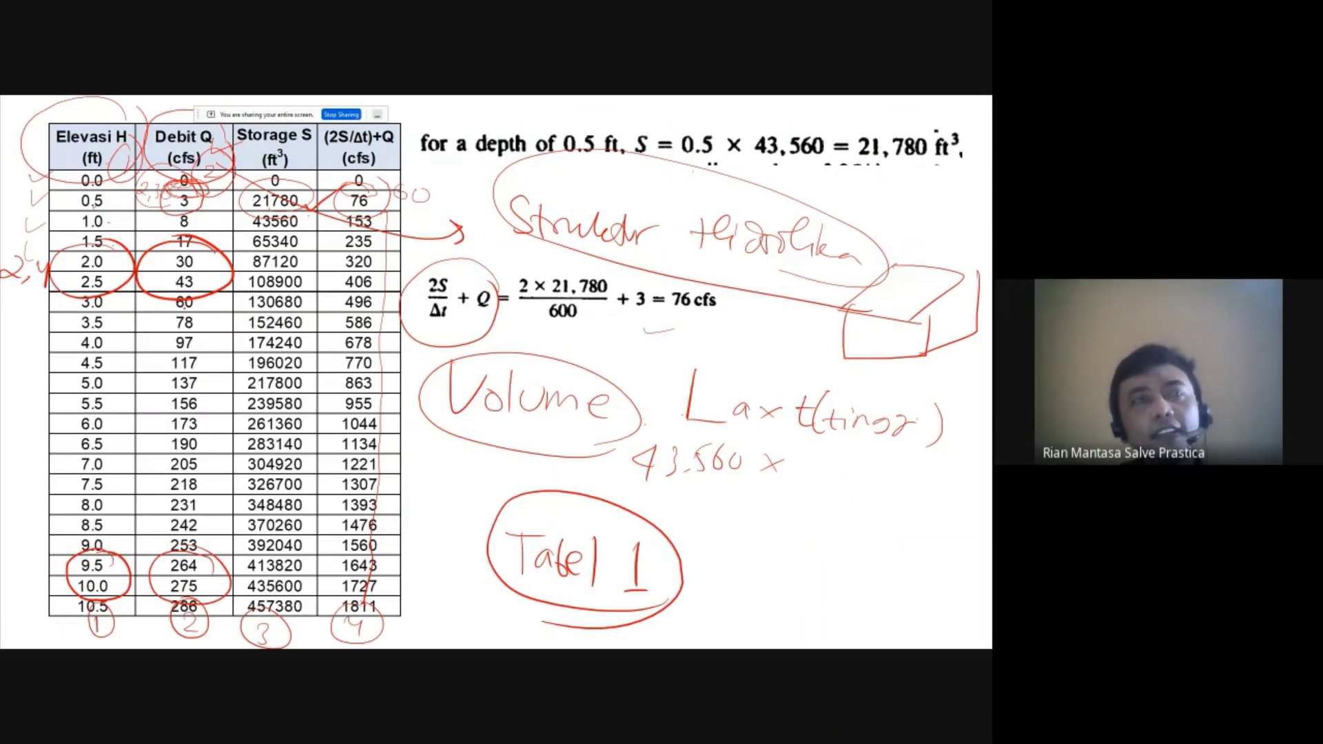
key(Left)
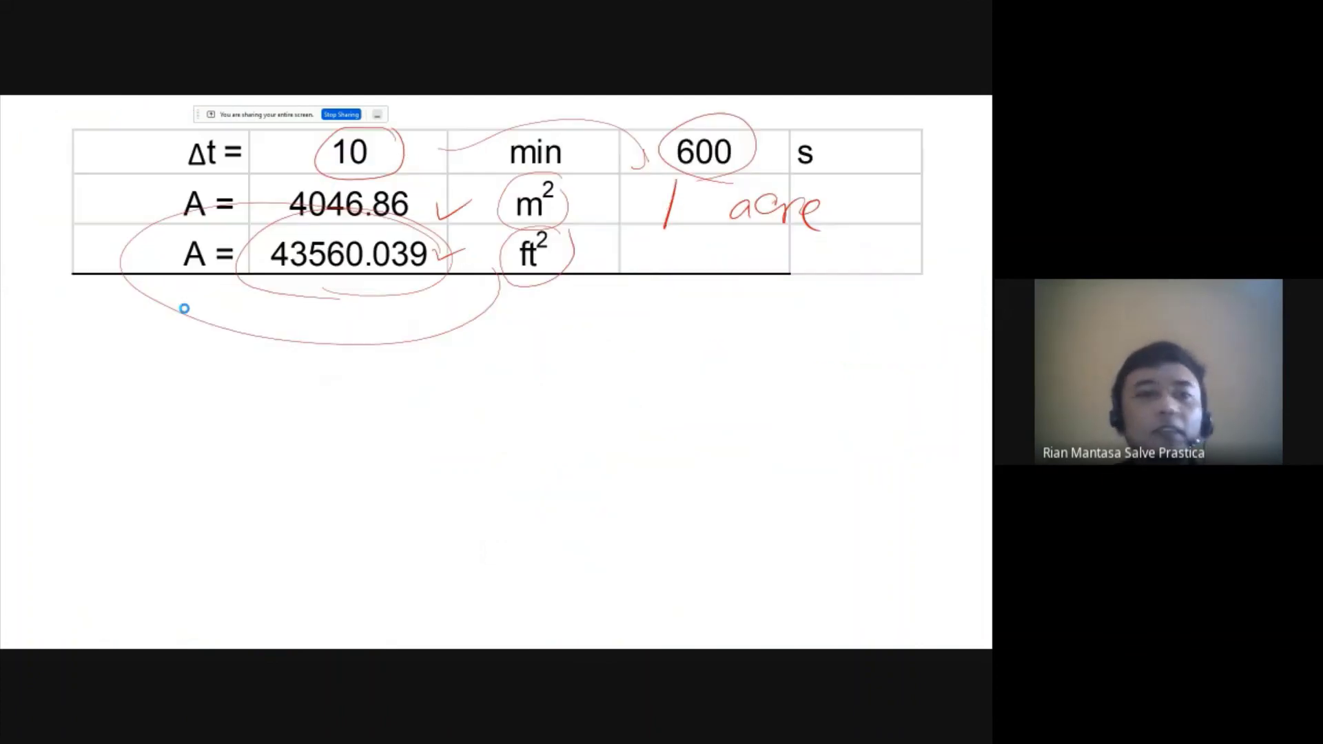
key(Right)
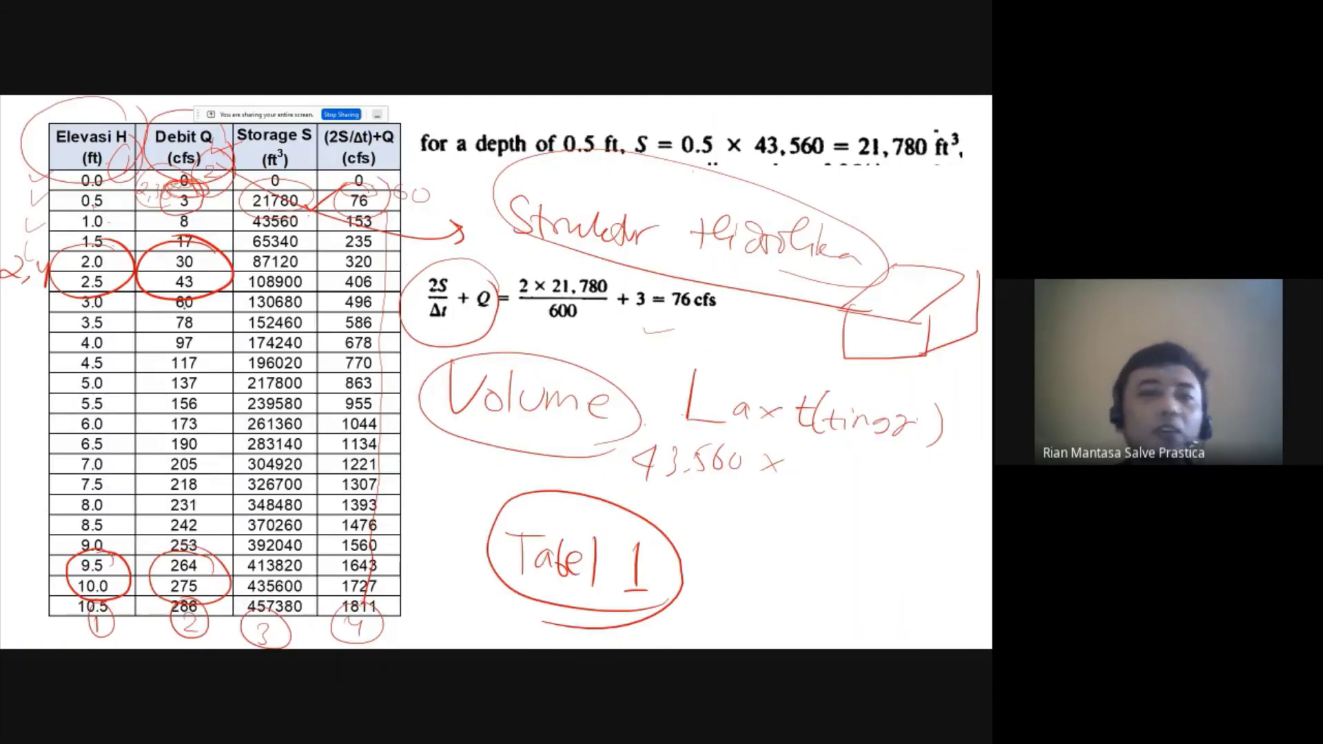
Step: Advance to the Level Pool Routing chart and add more hatching between the inflow and outflow curves
key(Right)
key(Right)
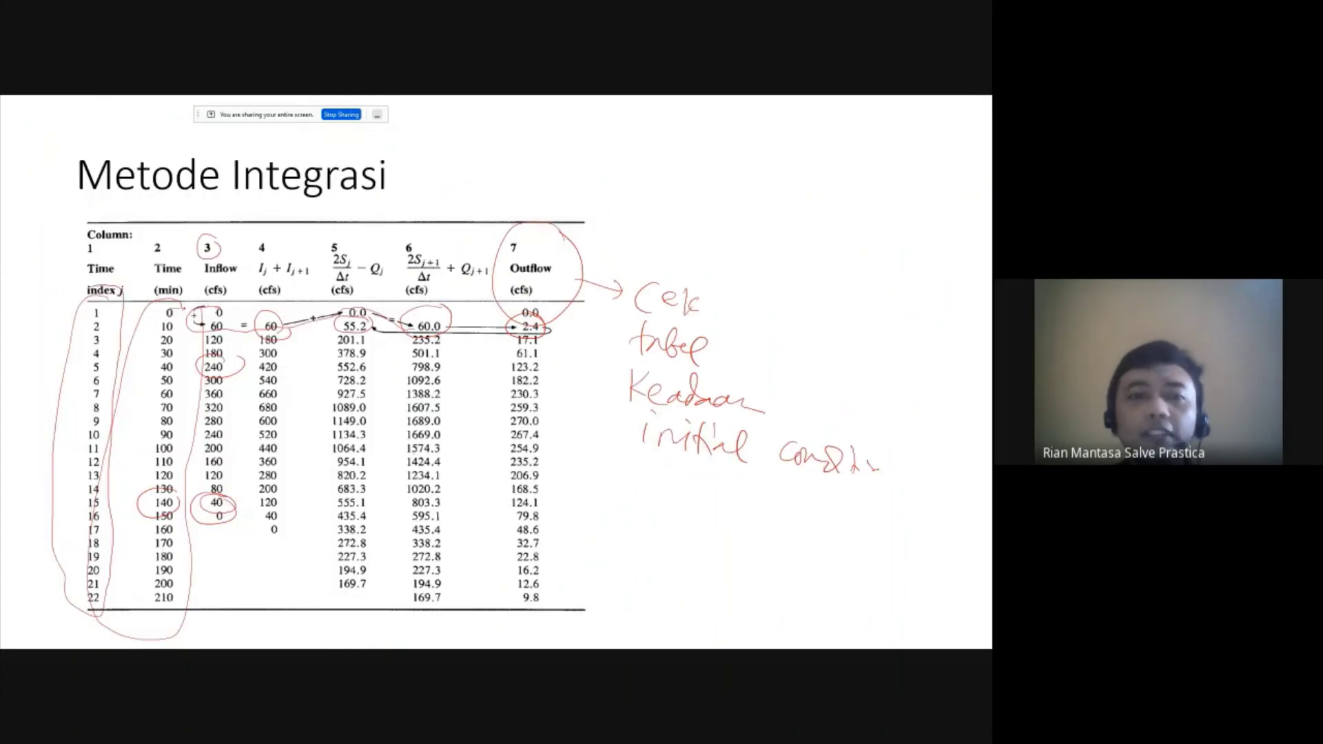
key(Right)
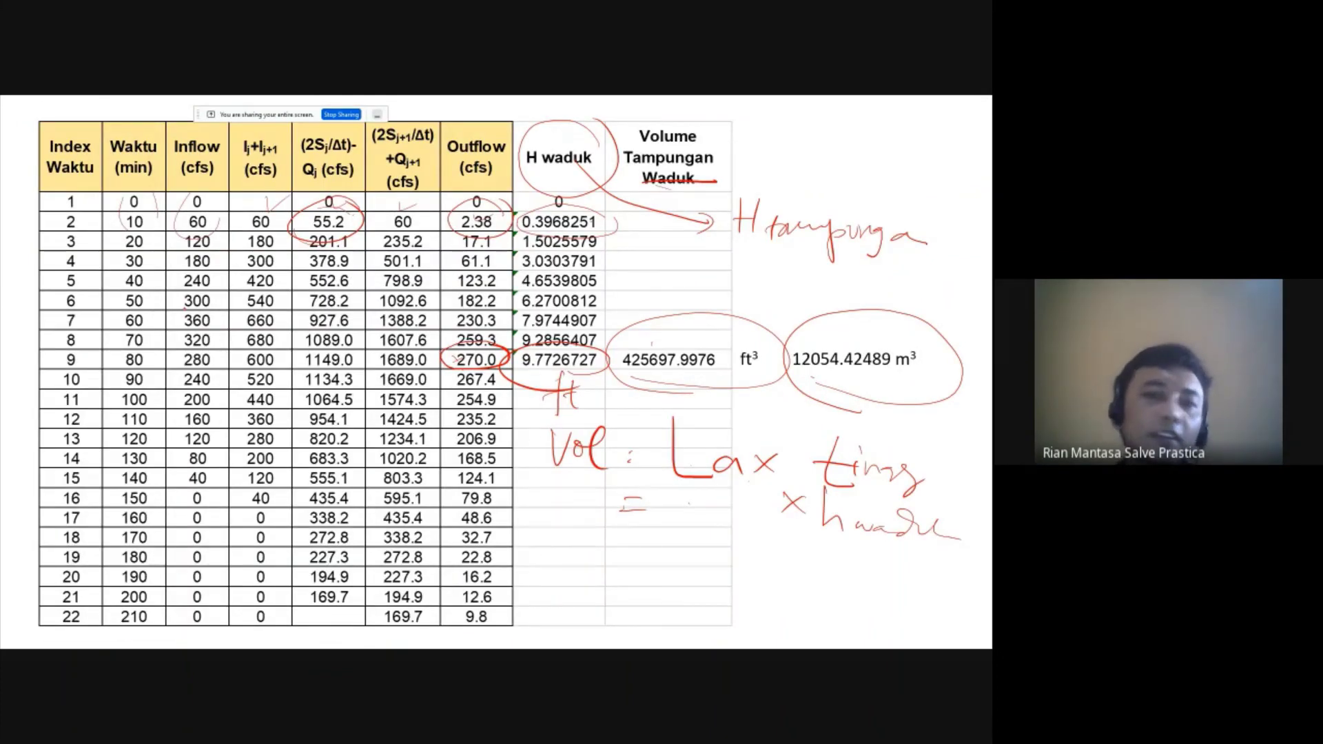
key(Right)
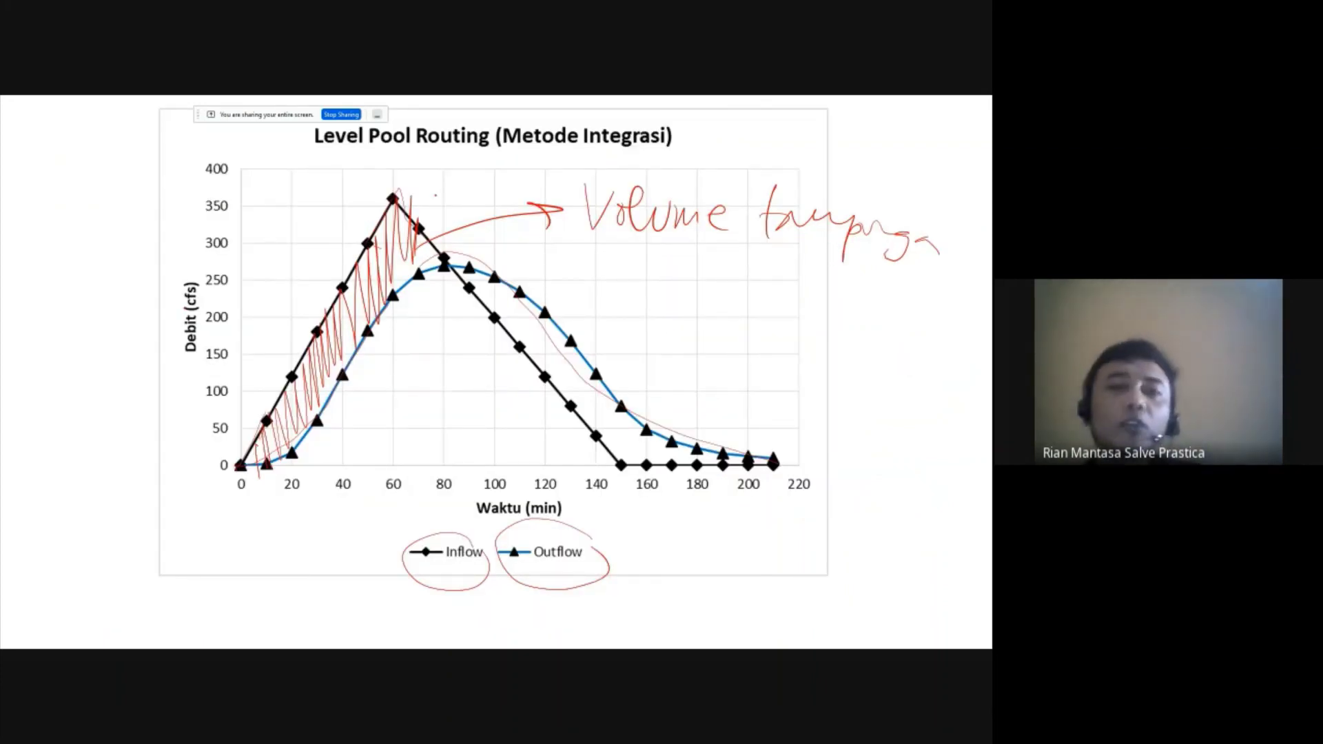
mouse_move(427, 245)
mouse_down()
mouse_move(360, 314)
mouse_move(372, 345)
mouse_move(278, 430)
mouse_up()
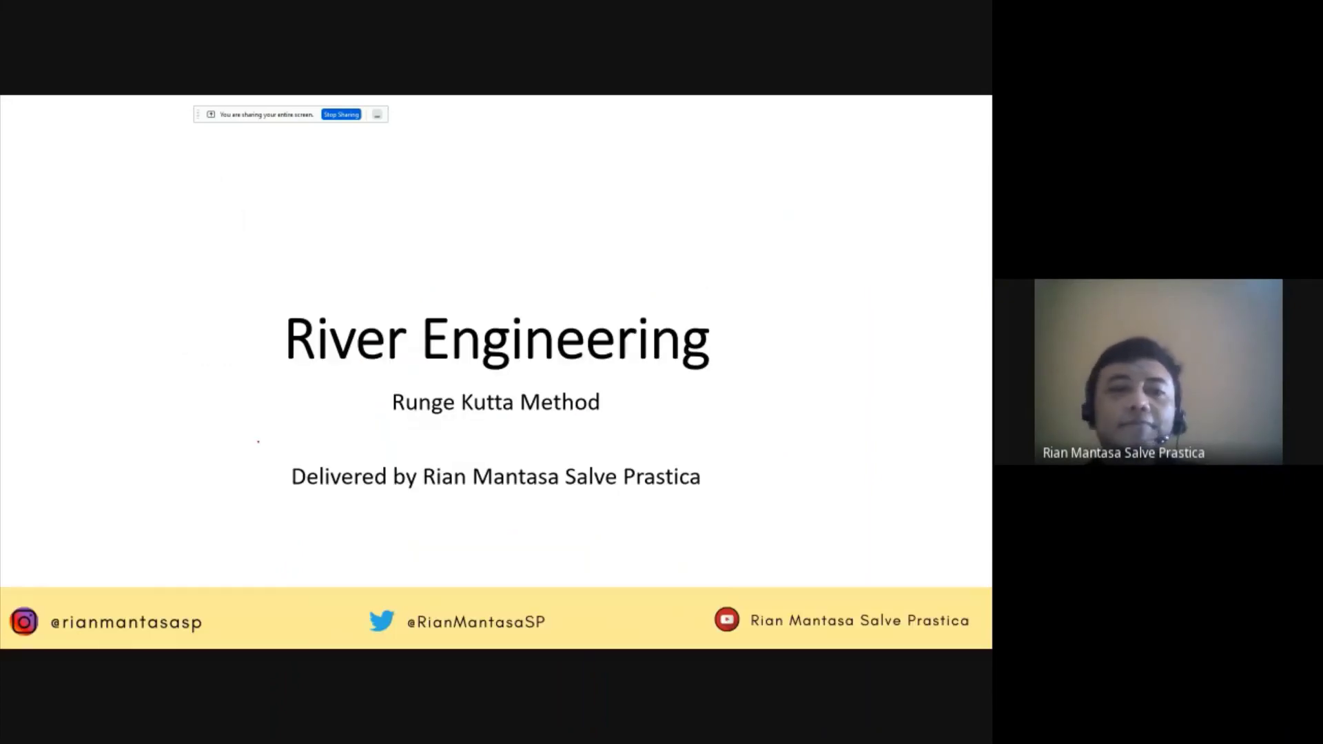